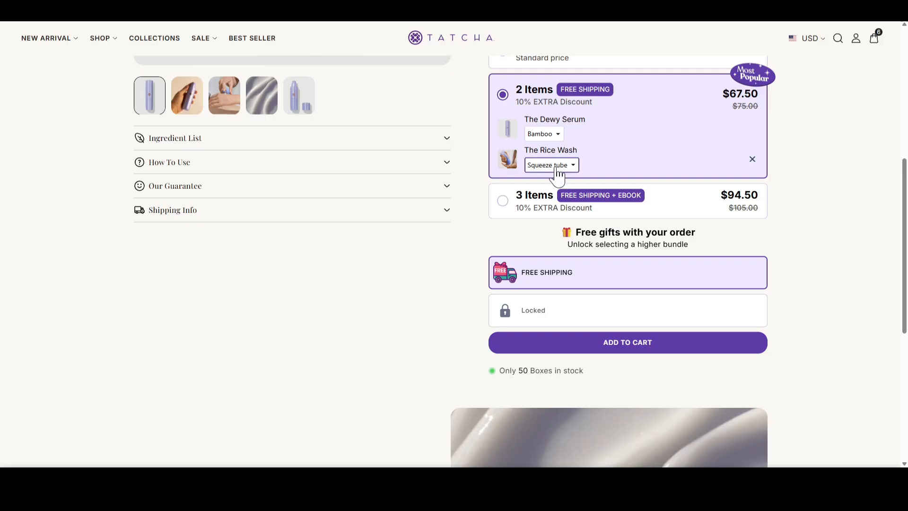
Select the 3 Items bundle for The Dewy Serum and add The Dewy Skin Cream as its third item
click(541, 137)
click(535, 206)
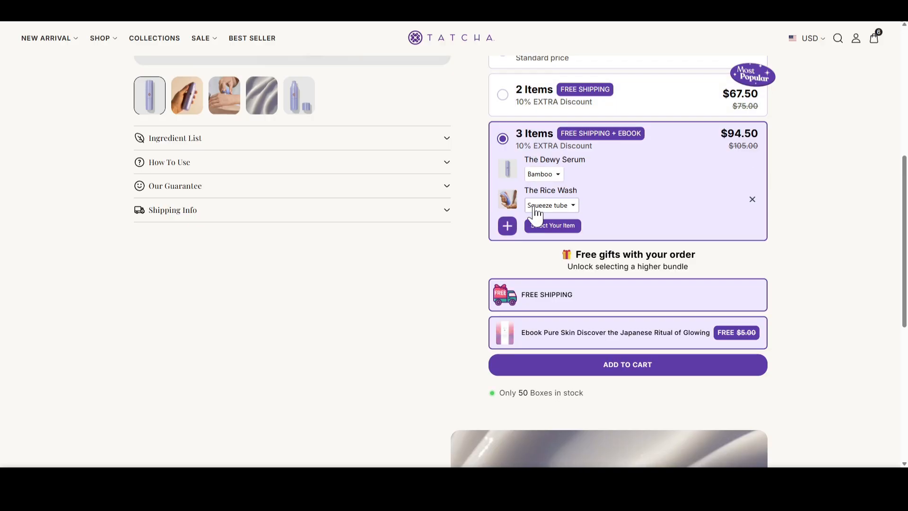
scroll(540, 246, down, 1)
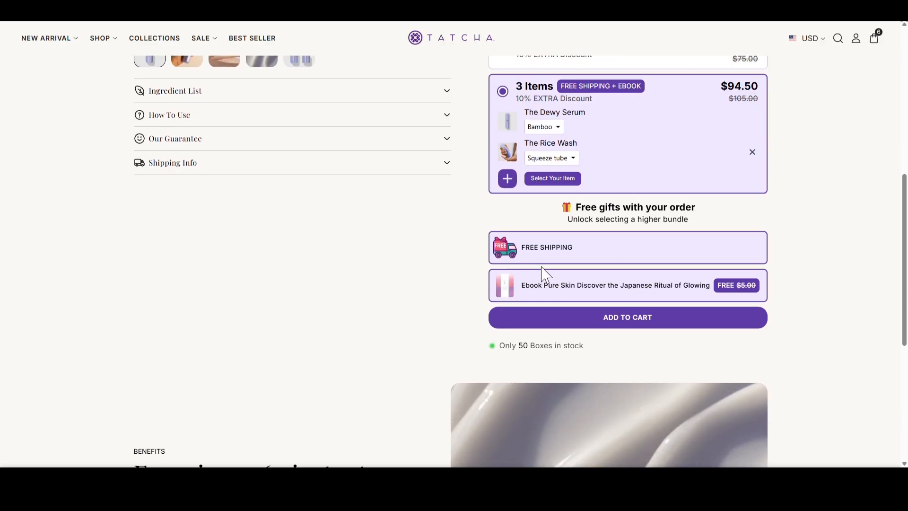
click(507, 182)
click(594, 284)
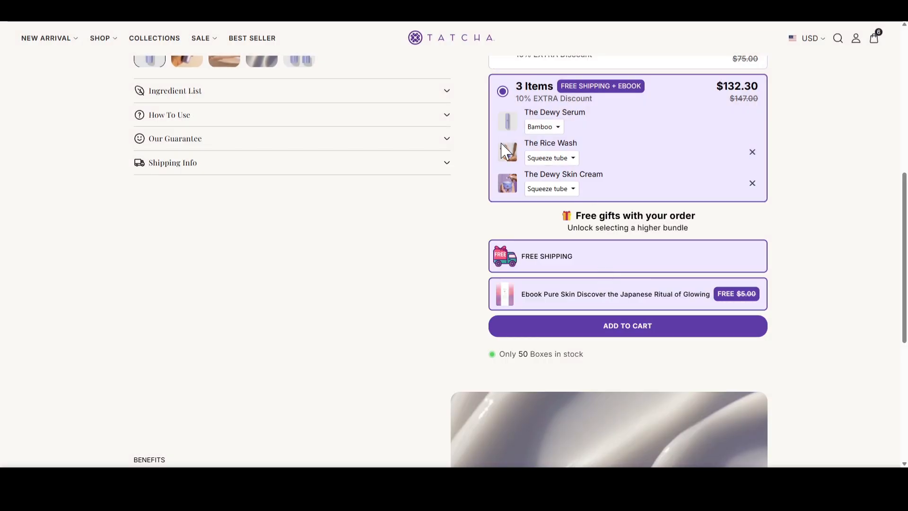
Switch the bundle choice to 2 Items and then to 1 Item at the standard price
scroll(531, 206, up, 1)
scroll(531, 210, up, 1)
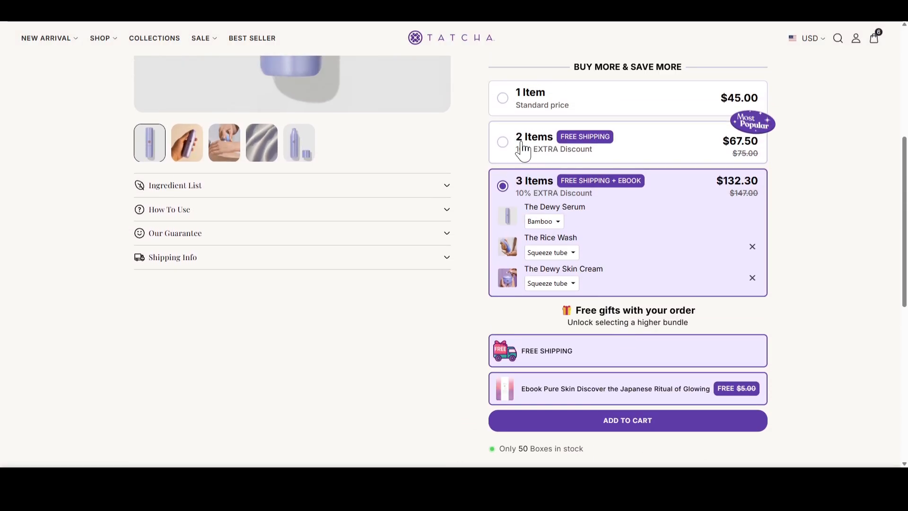
click(523, 147)
click(532, 102)
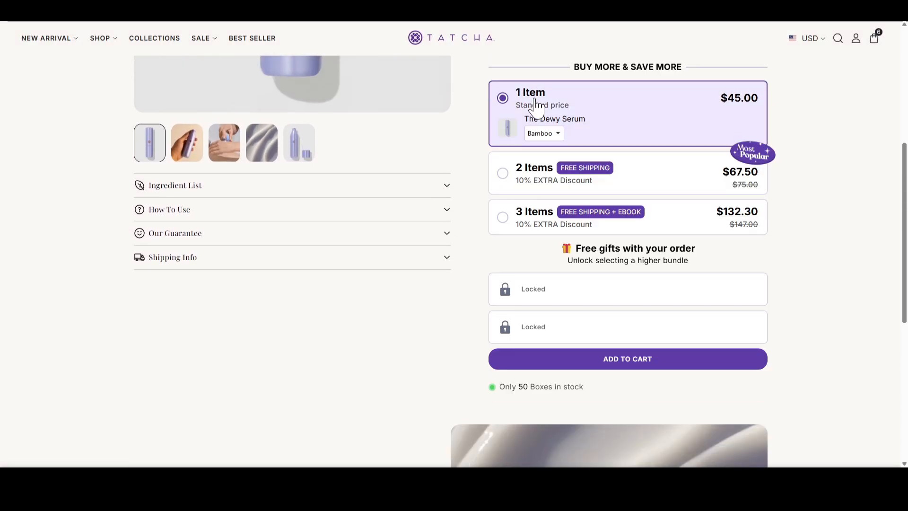
View The Dewy Serum's gallery photos, including the hand application shot and the open bottle with its cap
scroll(525, 310, up, 5)
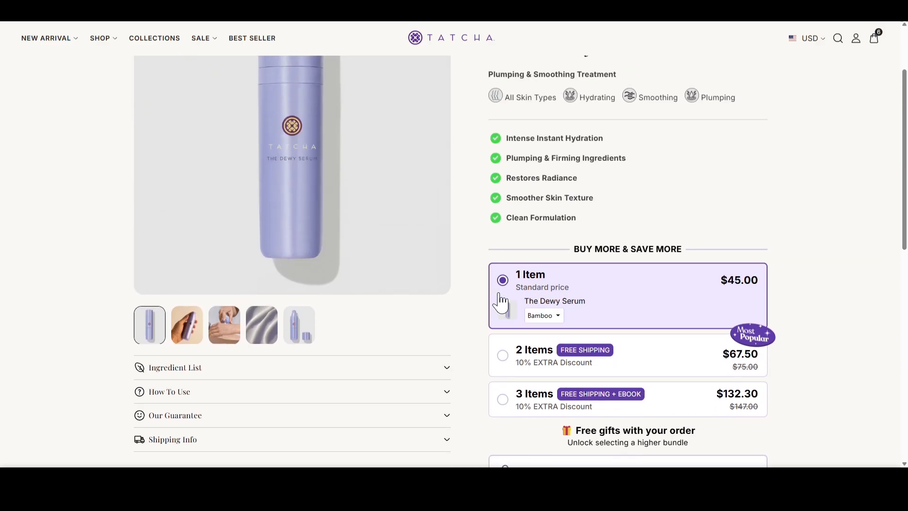
click(190, 380)
click(224, 385)
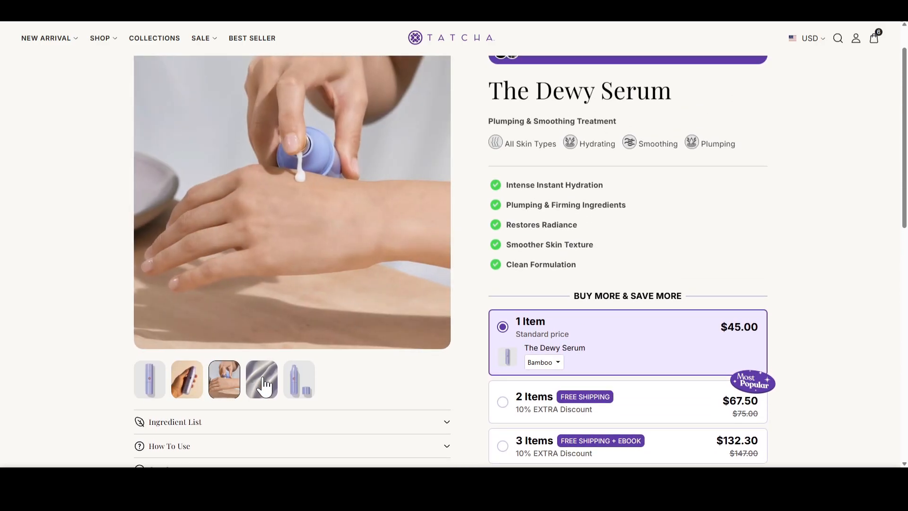
click(298, 379)
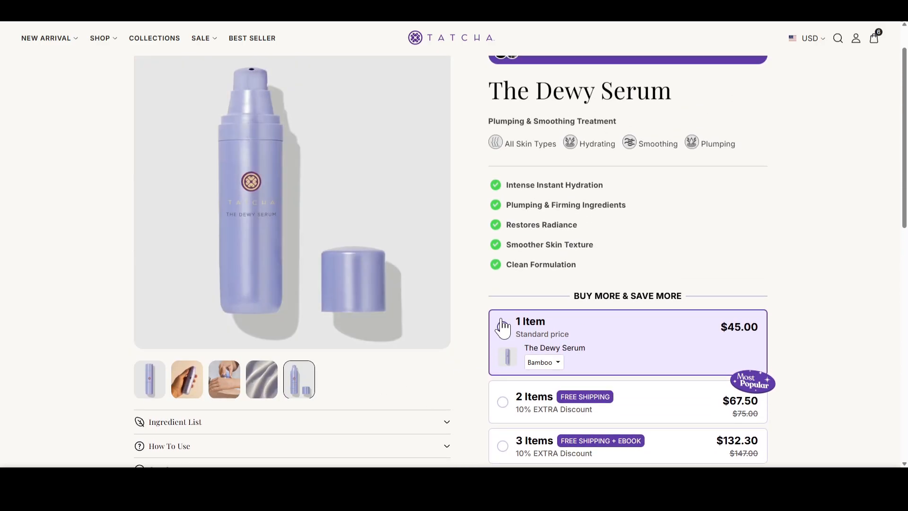
scroll(501, 321, up, 1)
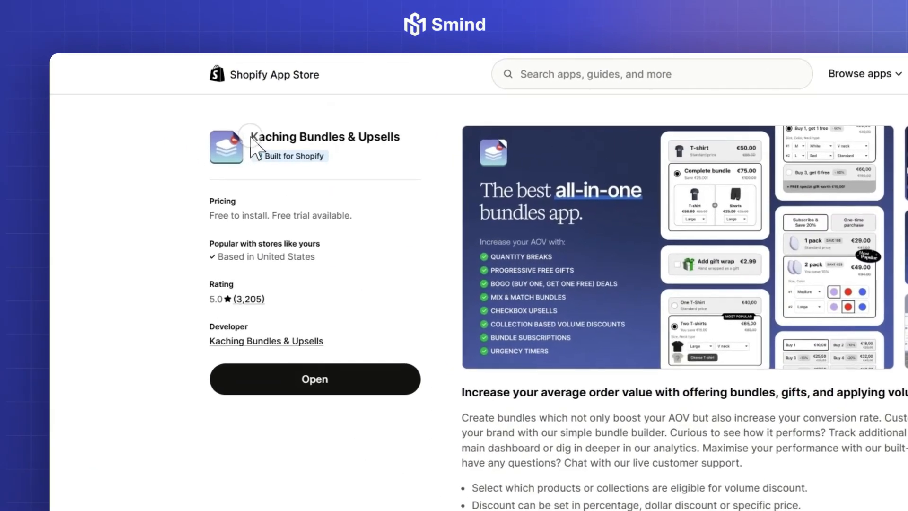
Examine the Kaching Bundles & Upsells listing in the Shopify App Store and view its main feature image enlarged
drag(251, 138, 400, 140)
click(402, 159)
click(466, 204)
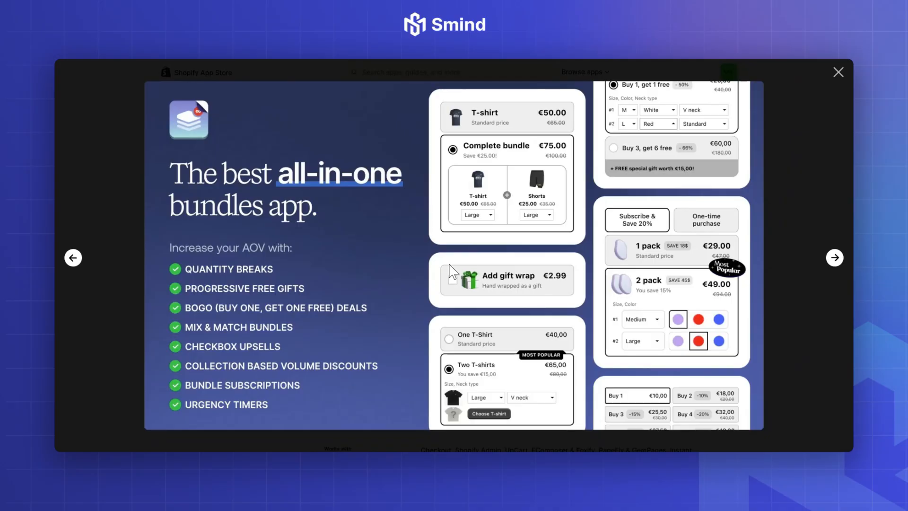
click(838, 72)
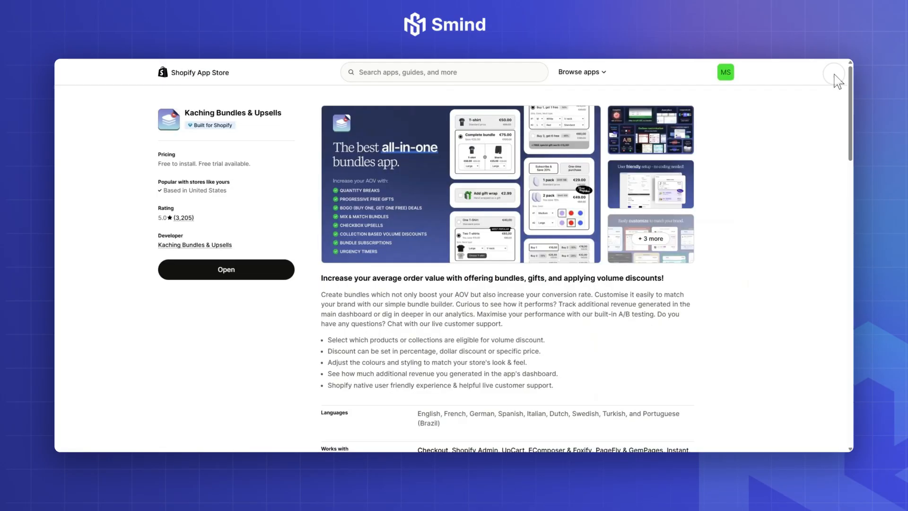
Examine the reviews and overall rating of the Kaching Bundles & Upsells app
scroll(454, 303, down, 10)
scroll(454, 287, down, 2)
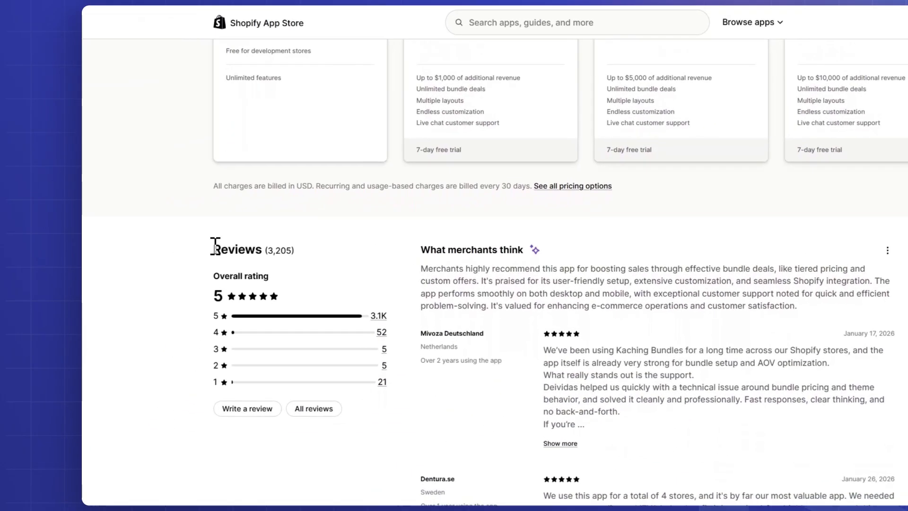
drag(157, 251, 221, 251)
click(314, 247)
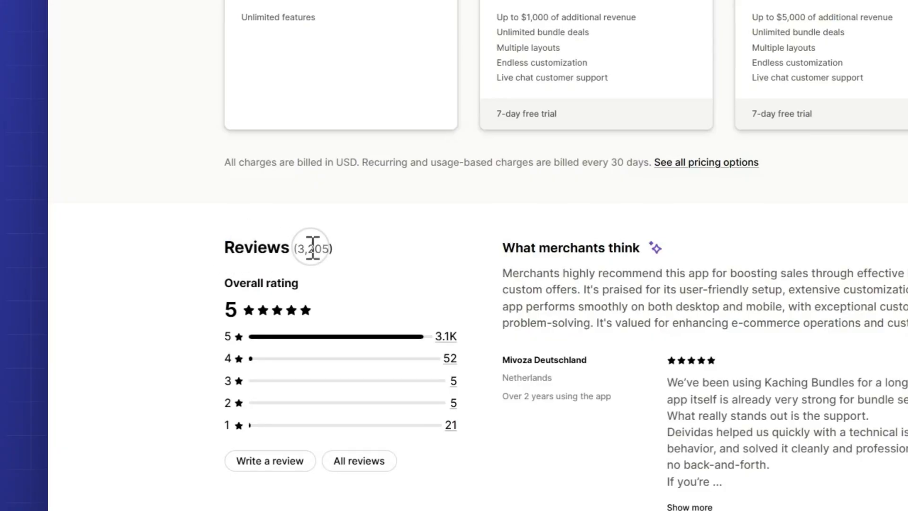
scroll(544, 288, up, 10)
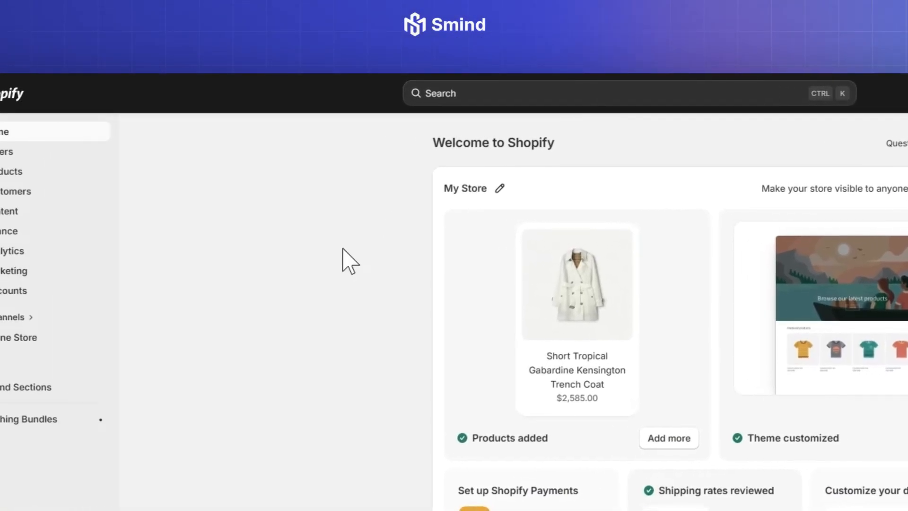
Open Kaching Bundles in the Shopify admin and create a bundle deal of the type Quantity breaks for the same product
click(16, 419)
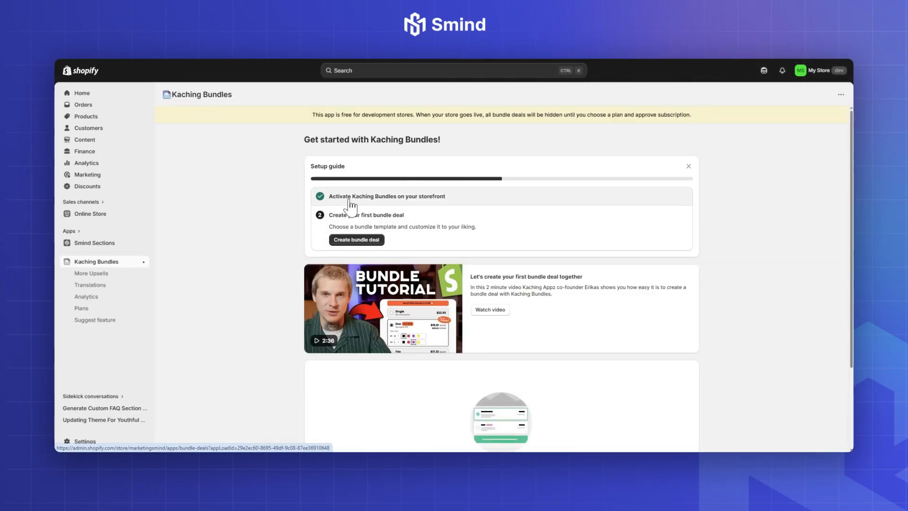
click(355, 240)
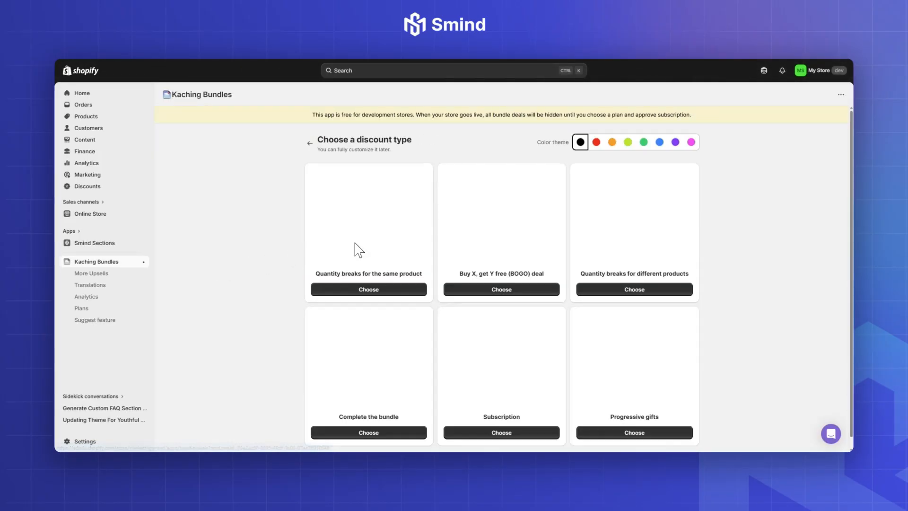
scroll(473, 265, down, 3)
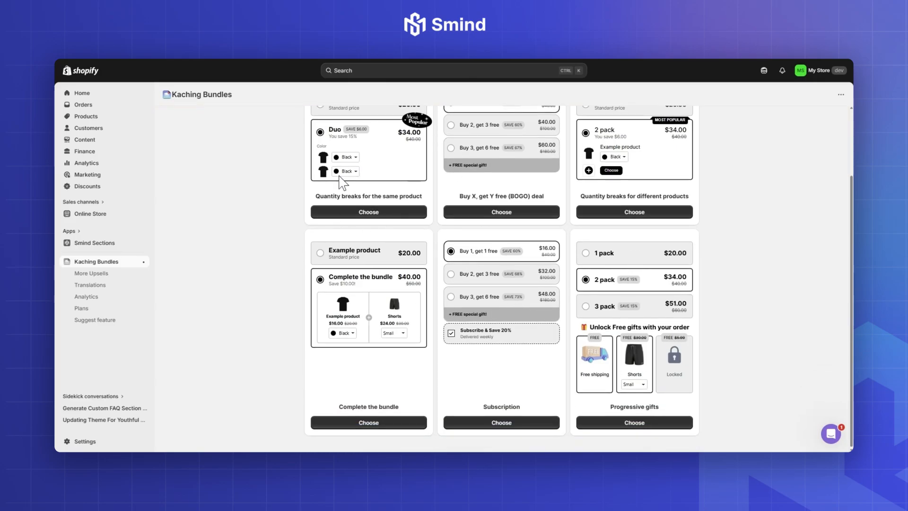
scroll(489, 275, up, 3)
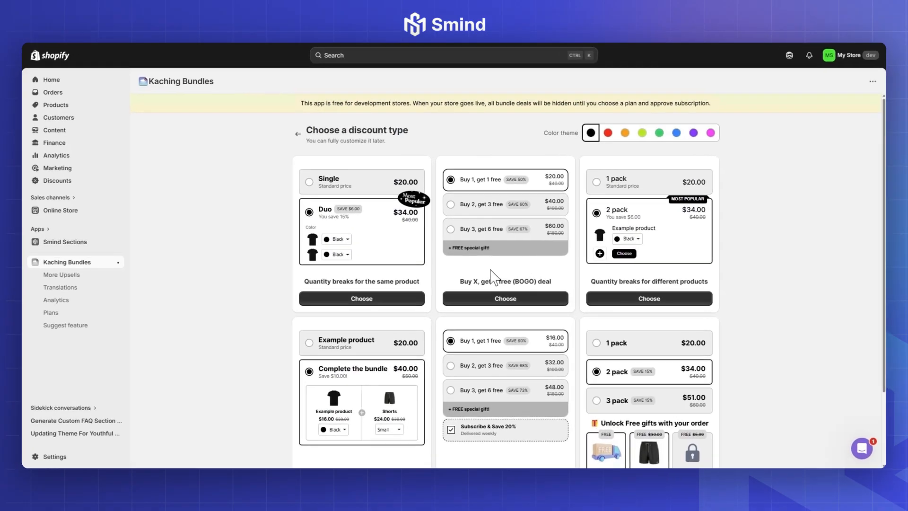
click(364, 300)
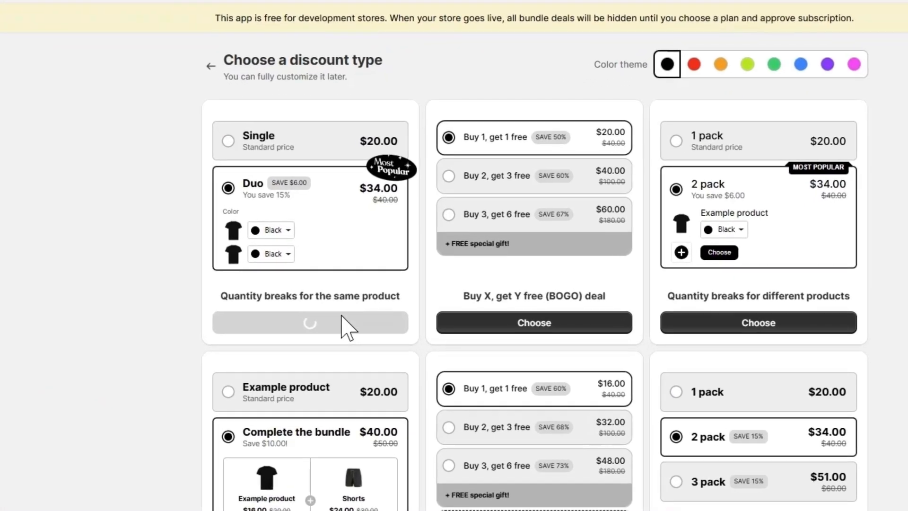
Name the bundle deal "Bundle 3" and set its block title to "BUY MORE & SAVE MORE"
click(221, 149)
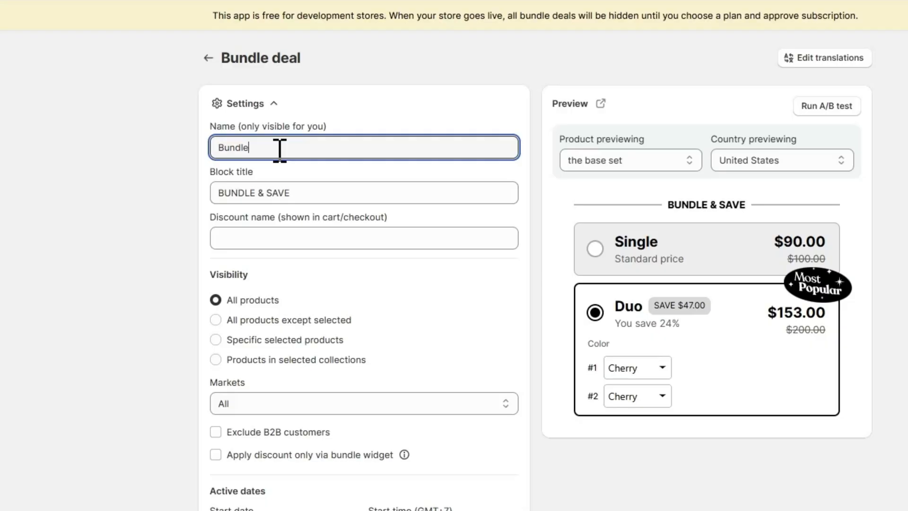
text(3)
triple_click(270, 193)
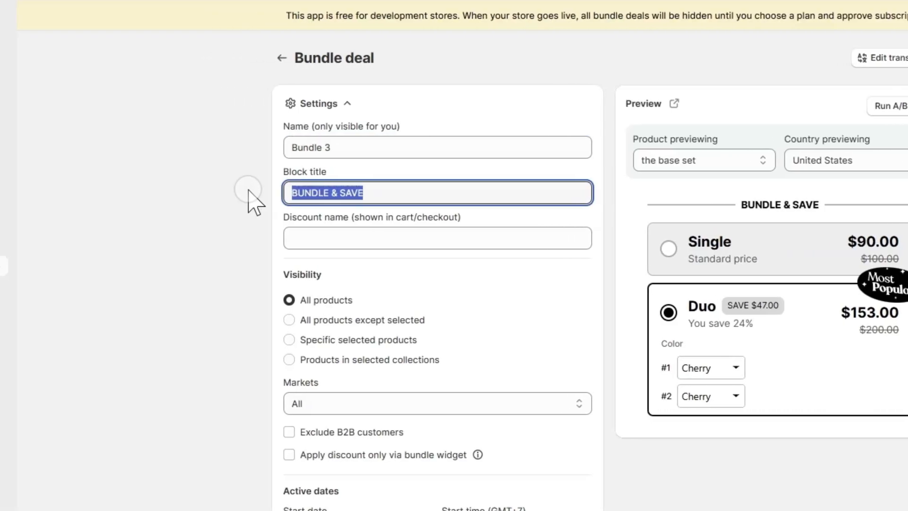
text(BUY MORE)
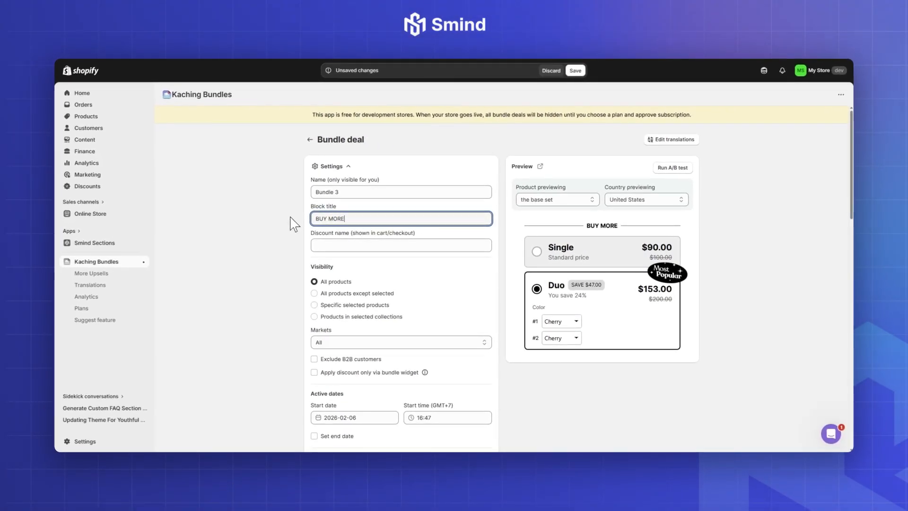
text( & SAVE MORE)
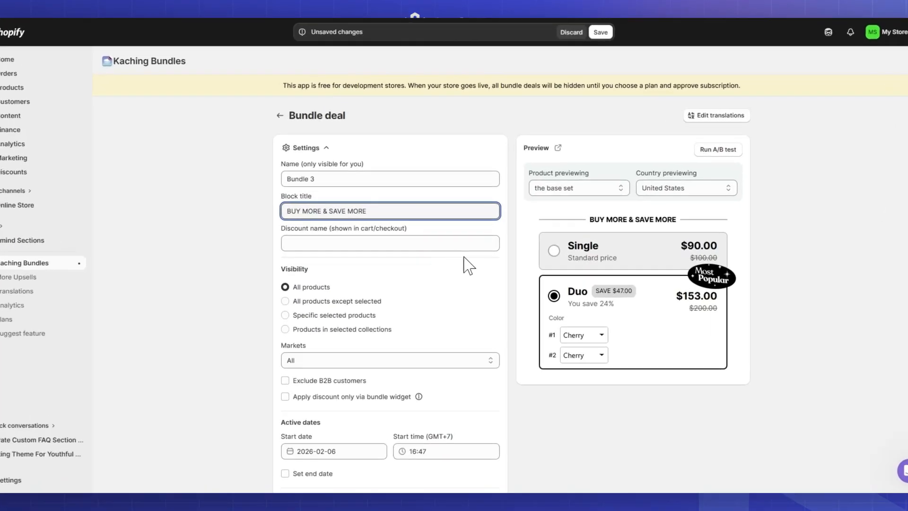
click(468, 265)
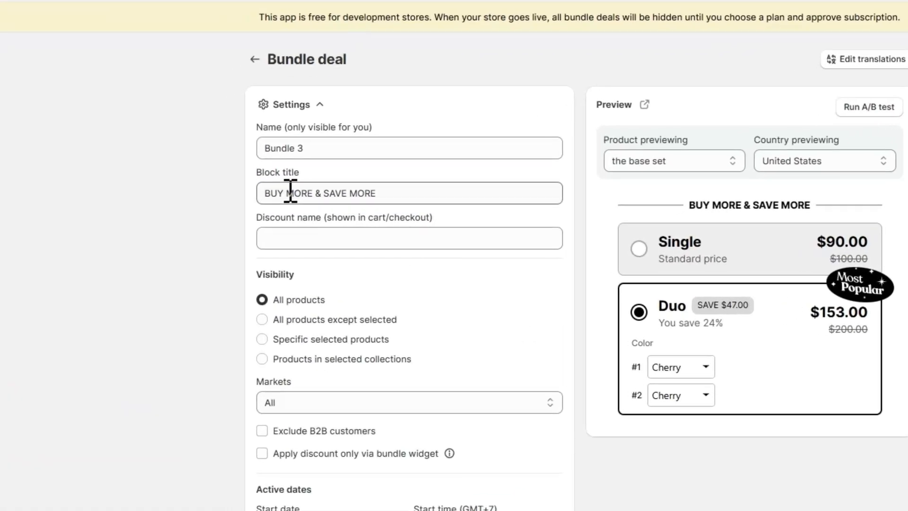
Limit the deal's visibility to specific selected products, searching for "serum" and selecting The Dewy Serum
click(322, 340)
click(379, 383)
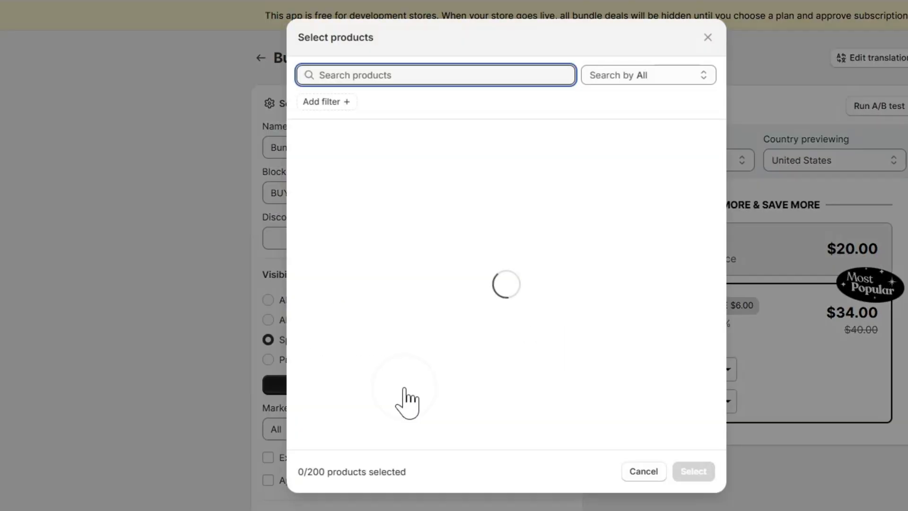
click(358, 77)
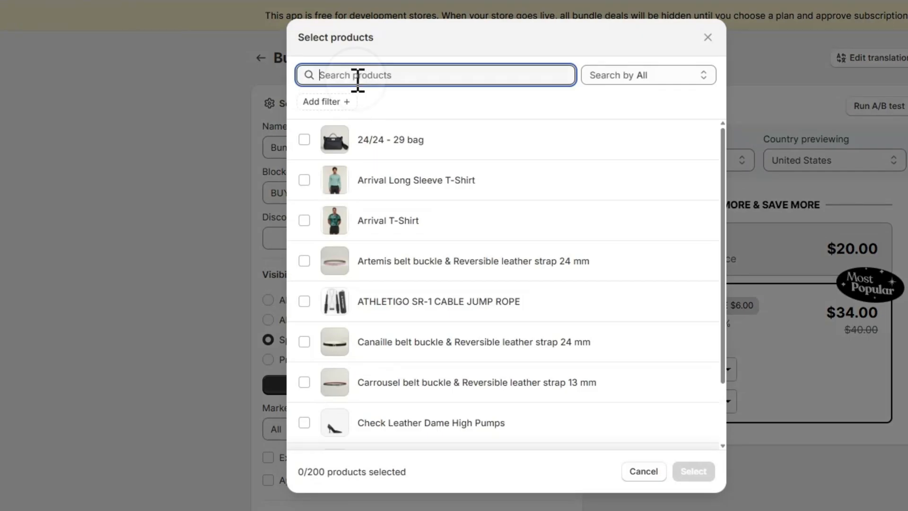
text(serum)
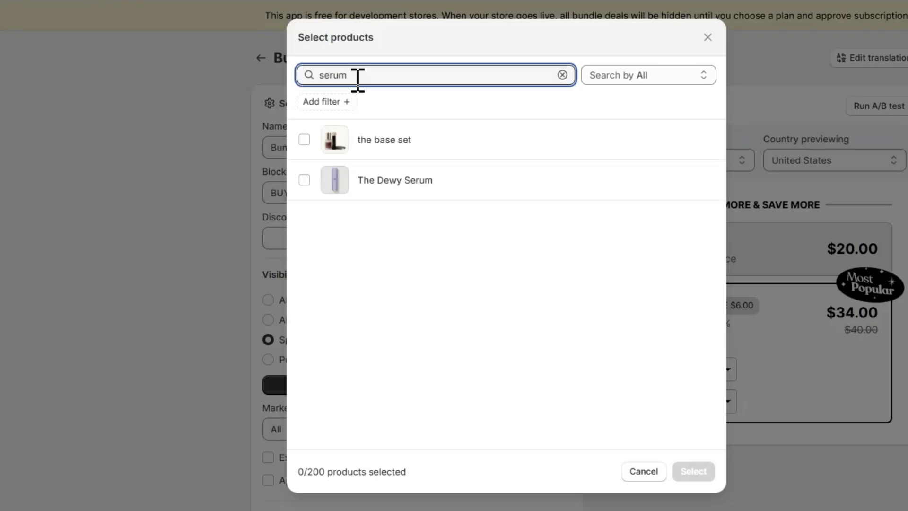
click(405, 187)
click(690, 426)
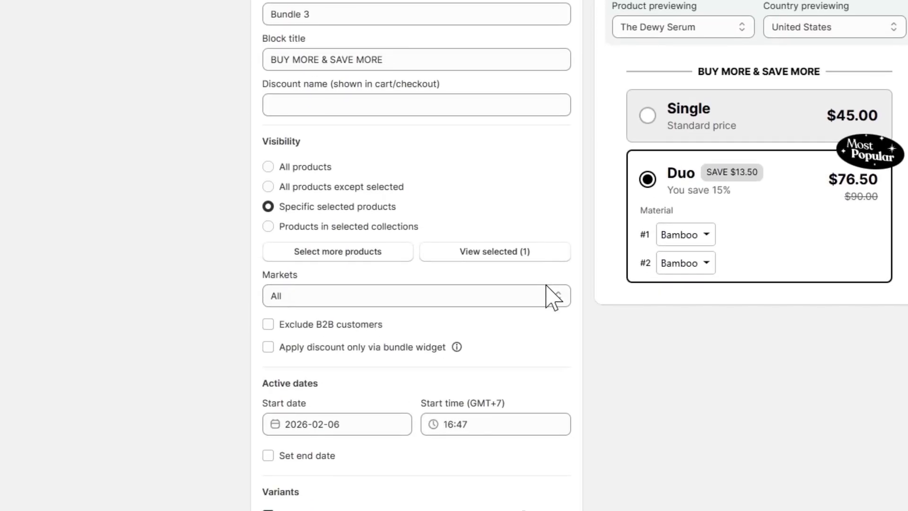
Review the bundle deal's market choices and its active dates settings
click(448, 294)
click(502, 315)
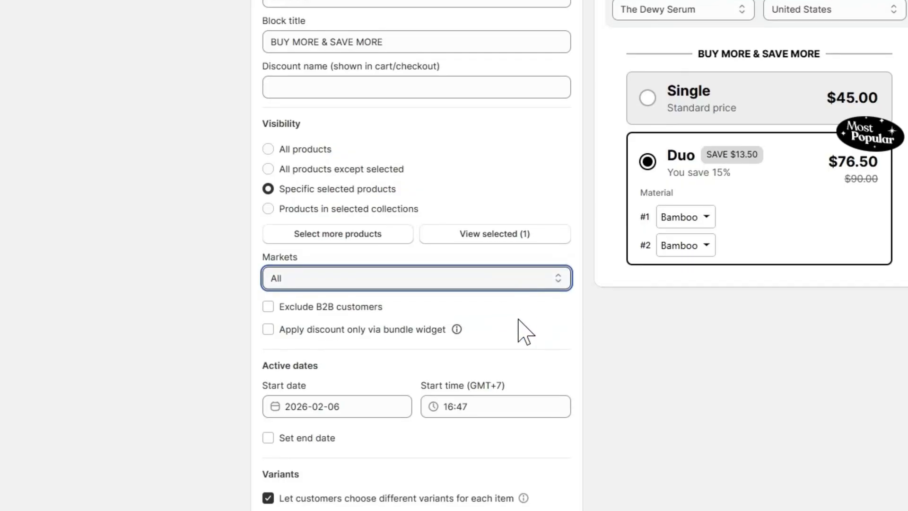
scroll(519, 326, down, 3)
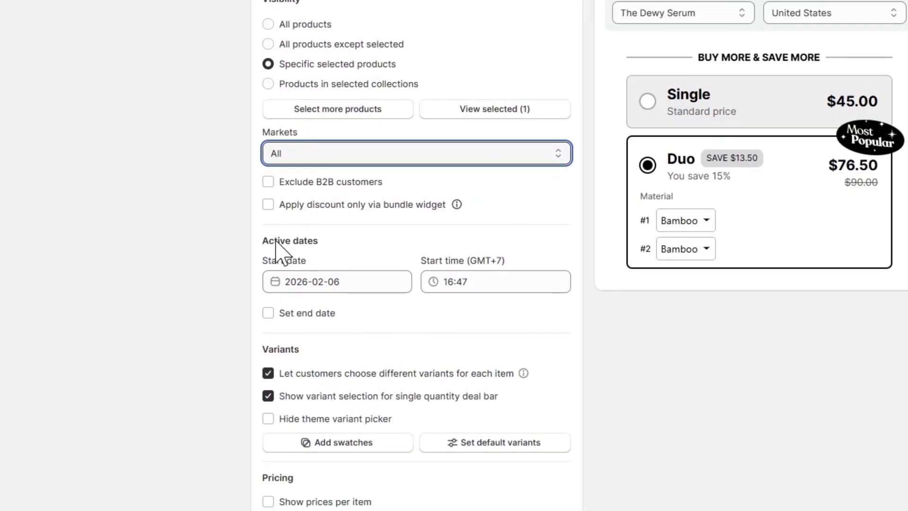
drag(274, 241, 313, 242)
click(632, 343)
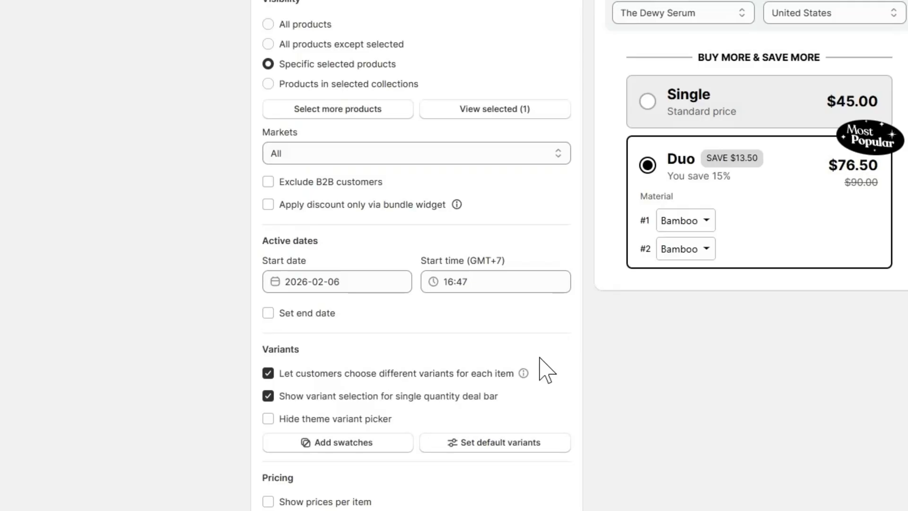
Check the preview with different variants per item turned off and back on, and select the Single option in it
scroll(487, 359, down, 2)
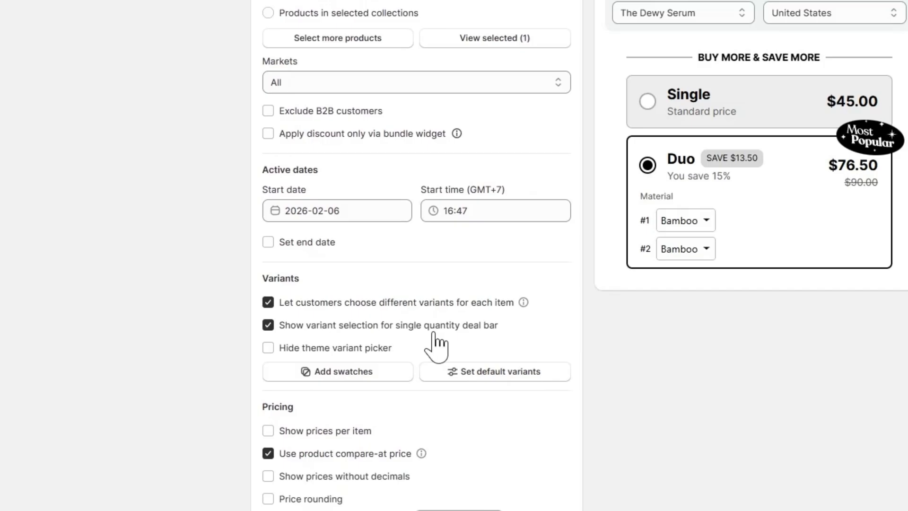
click(415, 303)
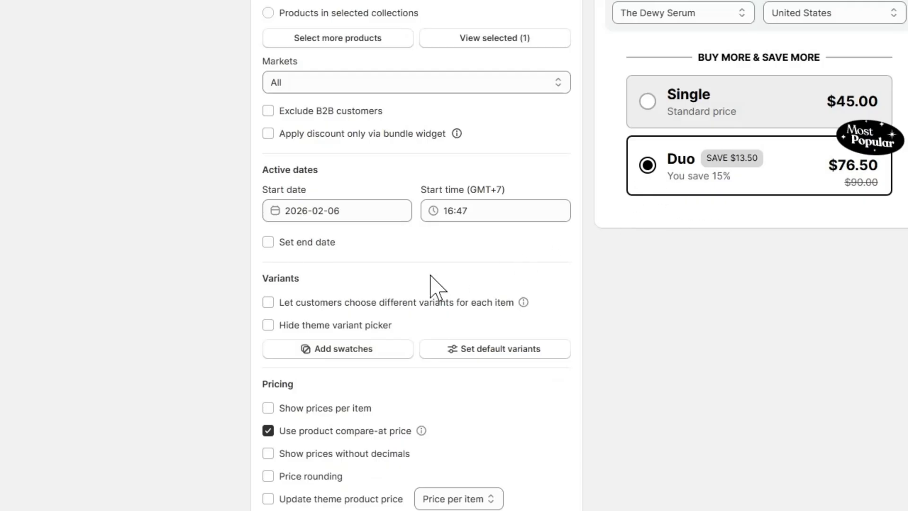
click(409, 301)
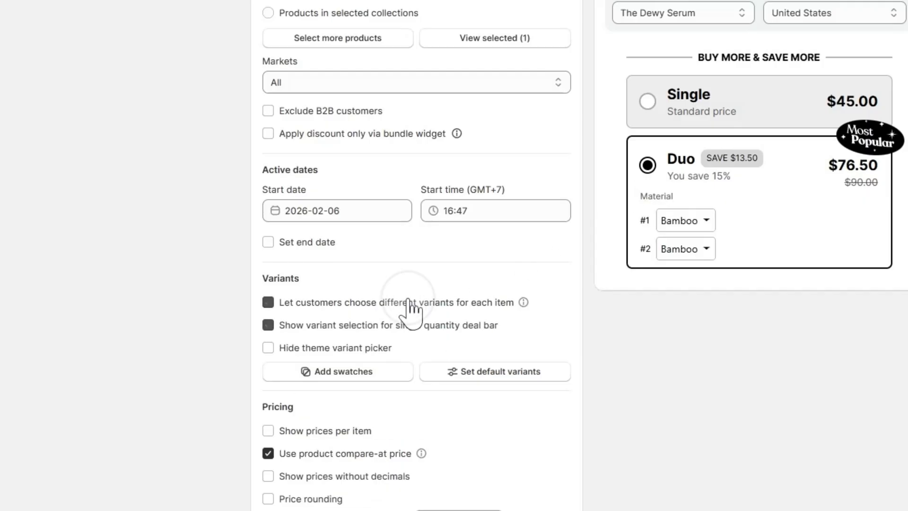
click(685, 112)
click(308, 84)
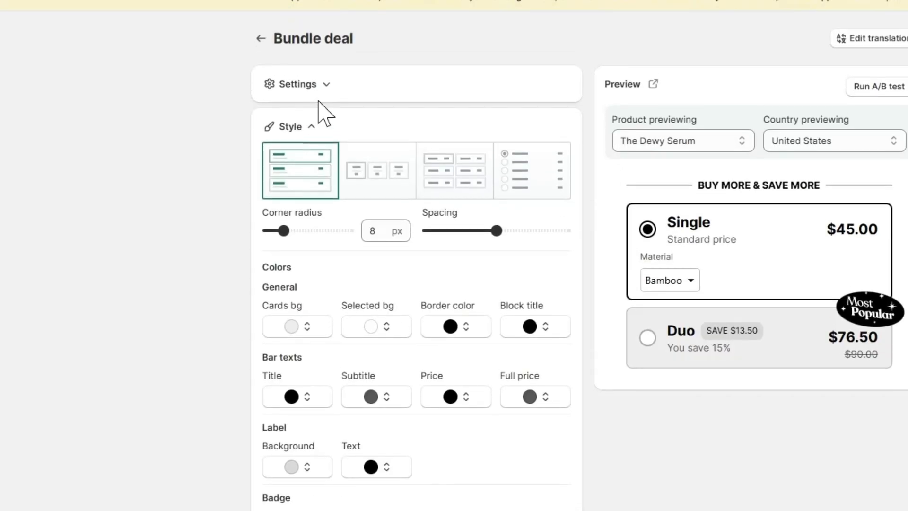
click(324, 111)
click(327, 113)
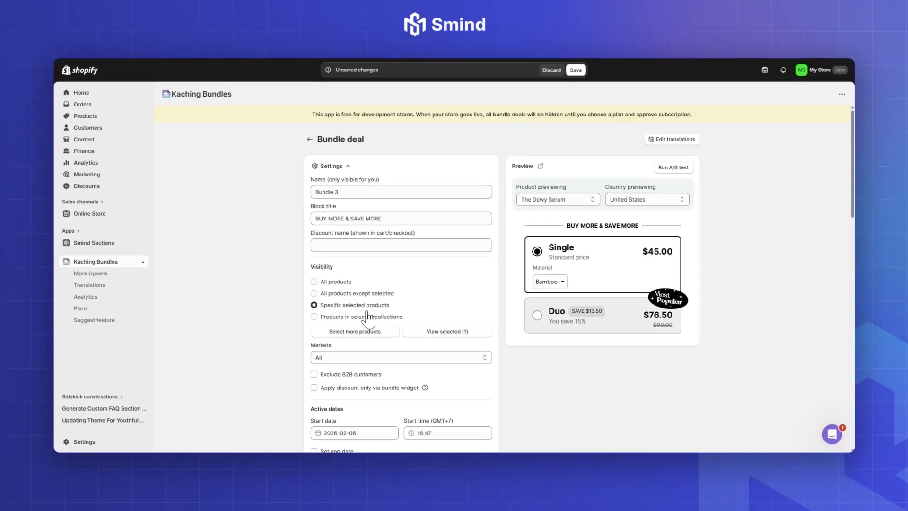
Try showing prices per item in the bundle preview and turn the option back off
scroll(361, 319, down, 5)
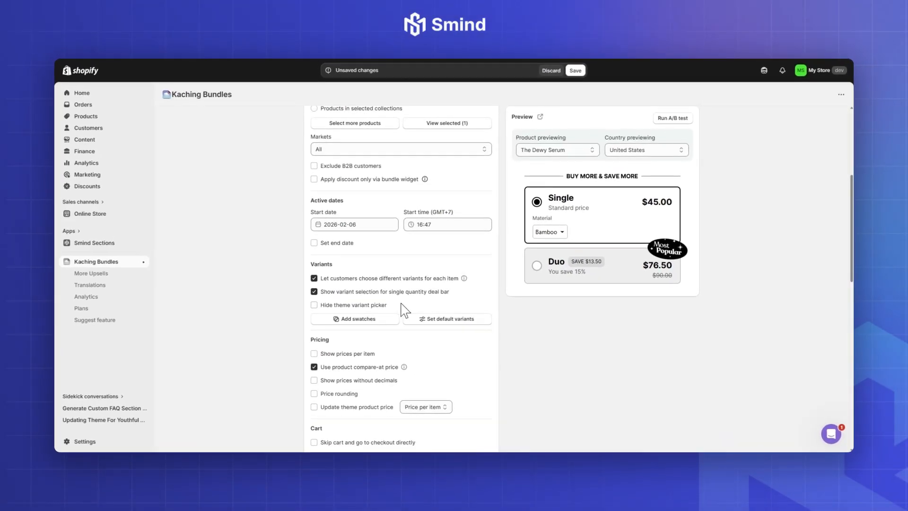
scroll(383, 302, down, 1)
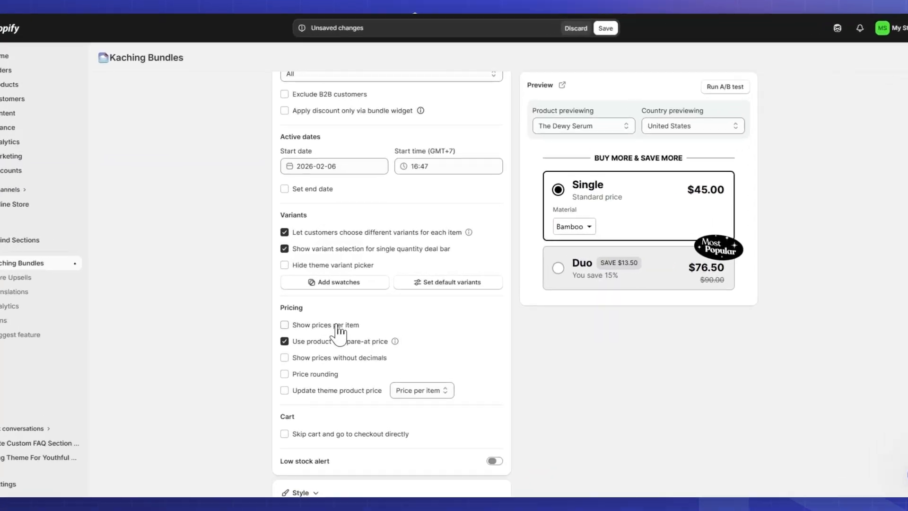
click(338, 326)
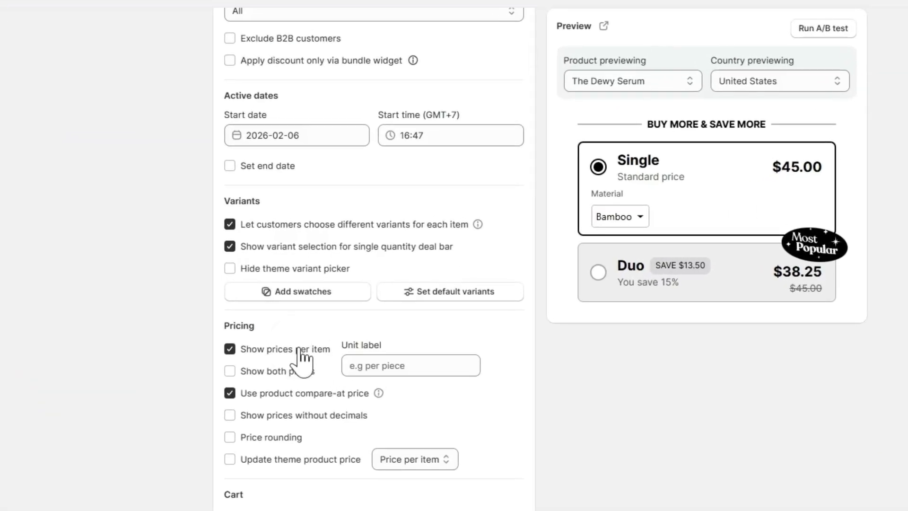
click(300, 351)
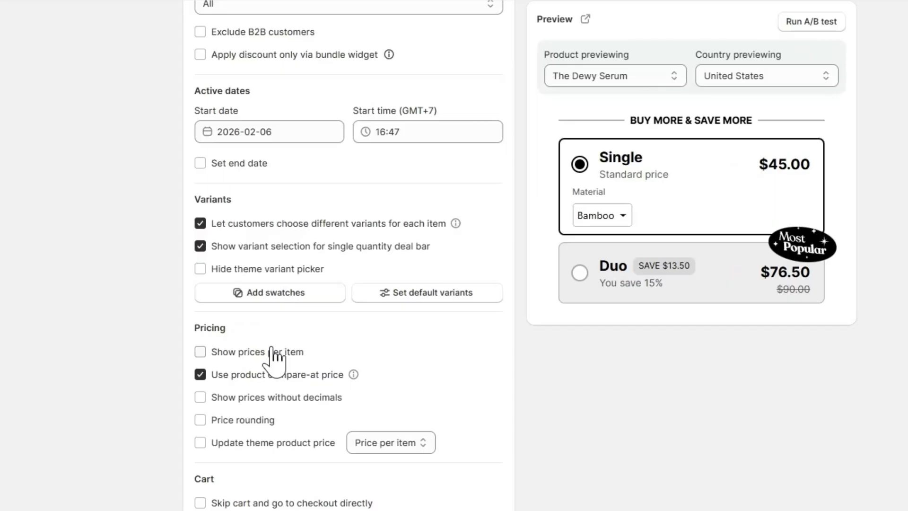
Try showing prices without decimals and price rounding, turning each pricing option back off
click(275, 397)
click(275, 397)
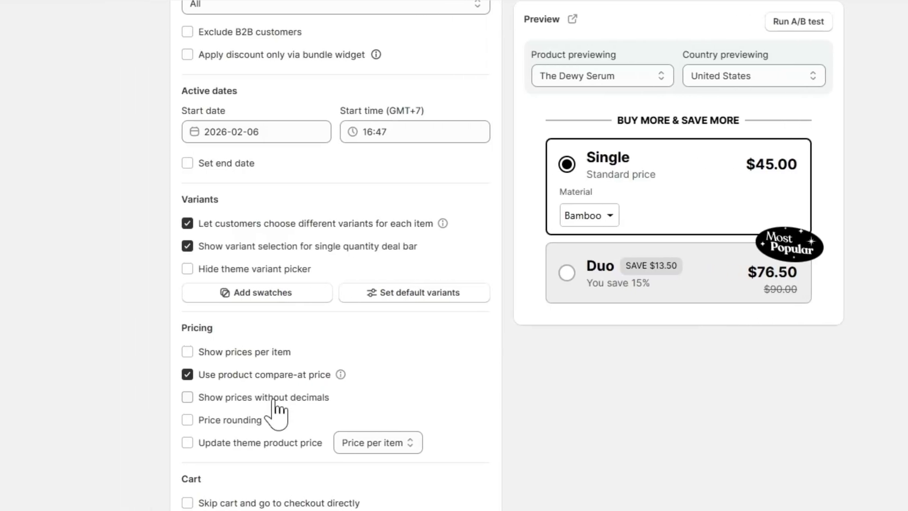
click(246, 420)
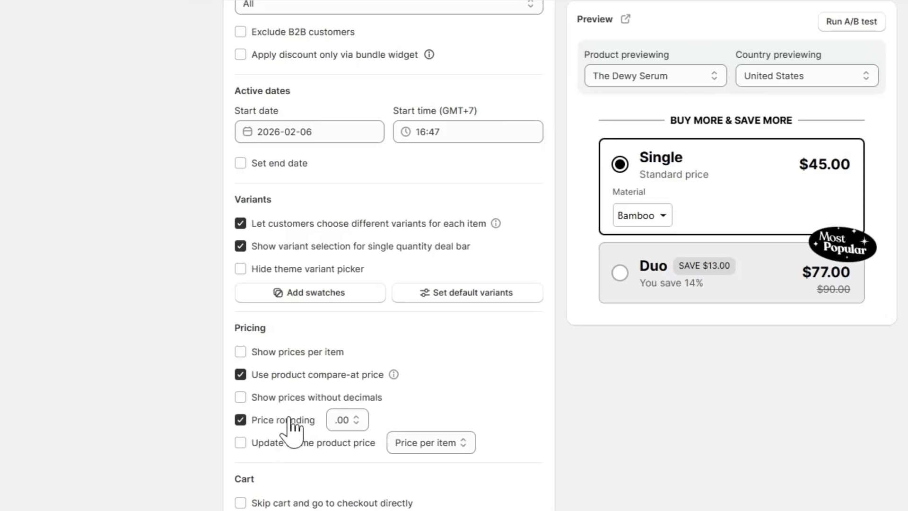
click(246, 420)
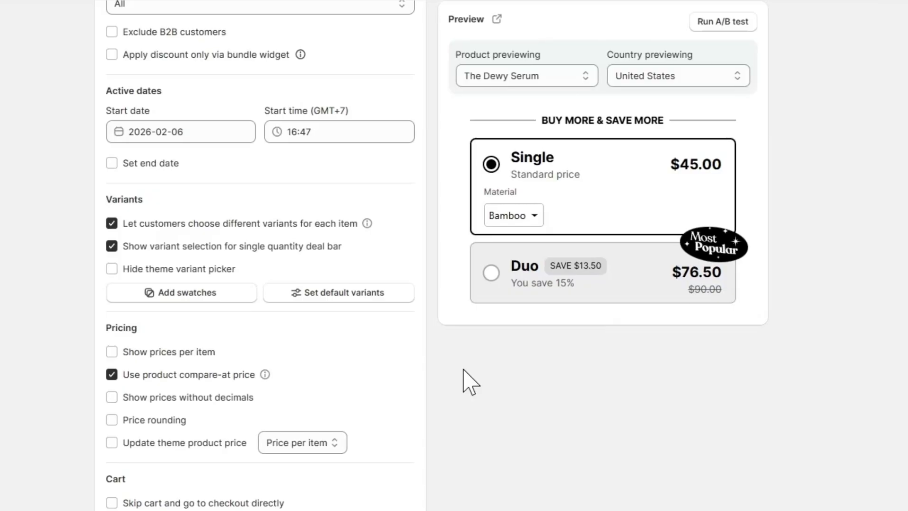
Turn the option to skip the cart and go to checkout directly on and back off
scroll(440, 386, down, 3)
click(195, 361)
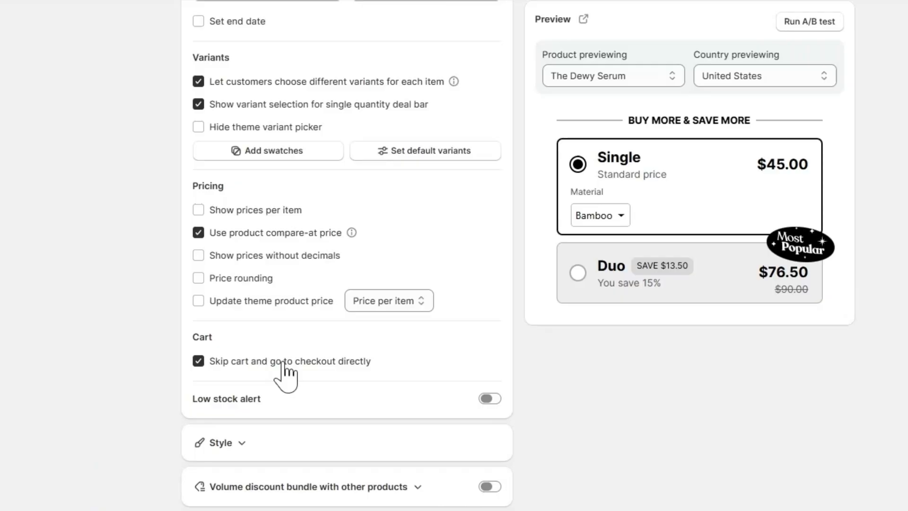
click(284, 363)
Turn on the low stock alert for stock below 30 and preview it on the Duo option
click(490, 400)
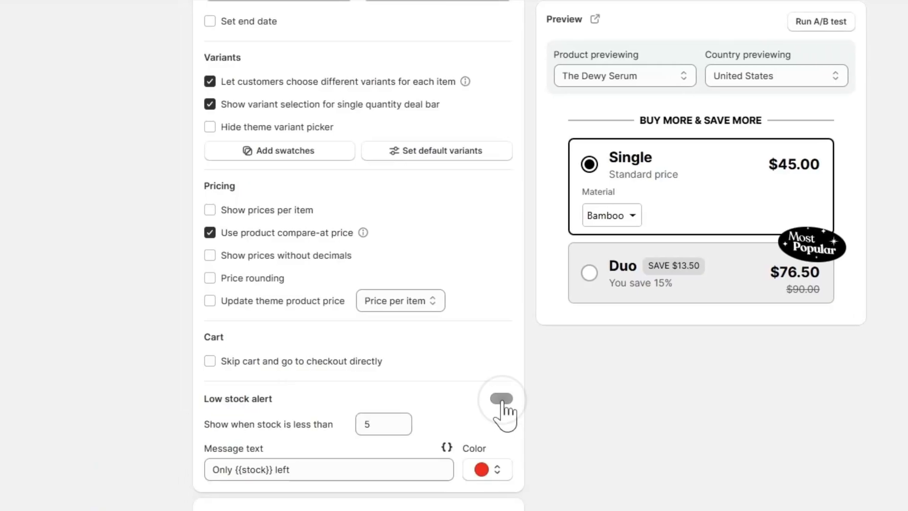
scroll(504, 414, down, 2)
click(361, 352)
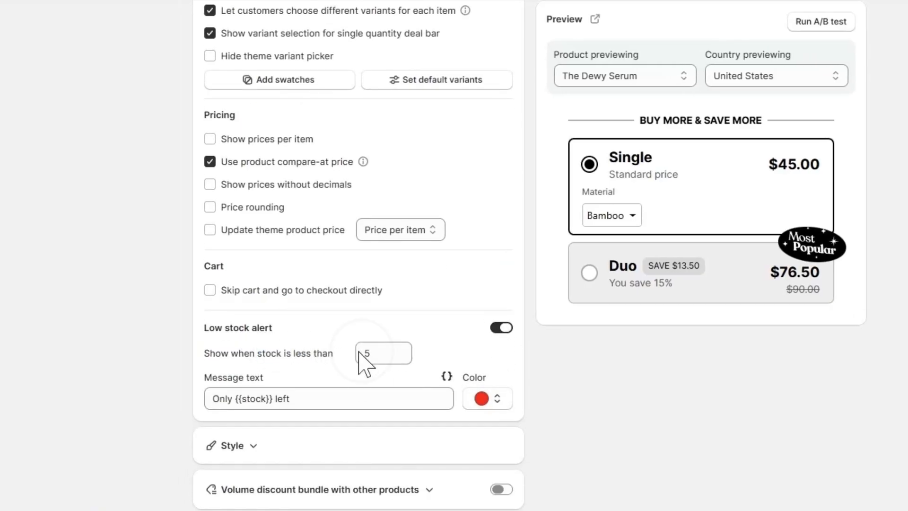
drag(376, 355, 336, 355)
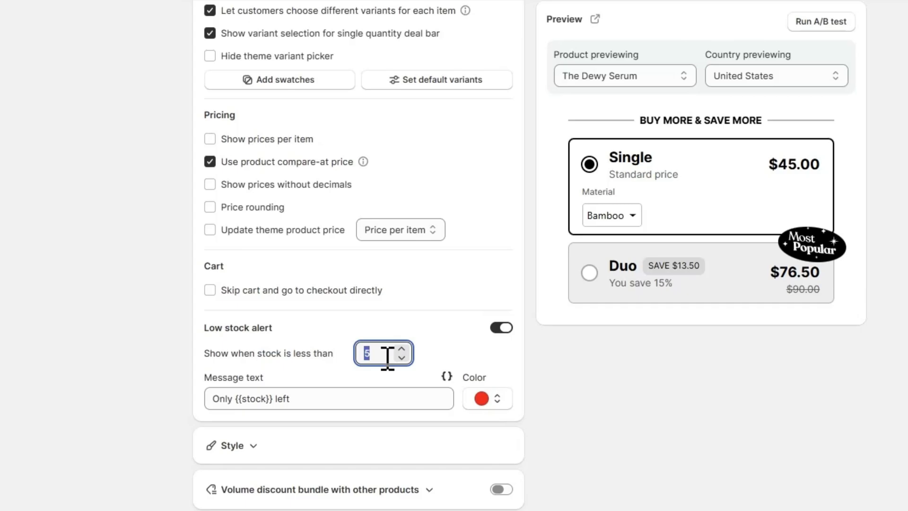
text(30)
click(450, 365)
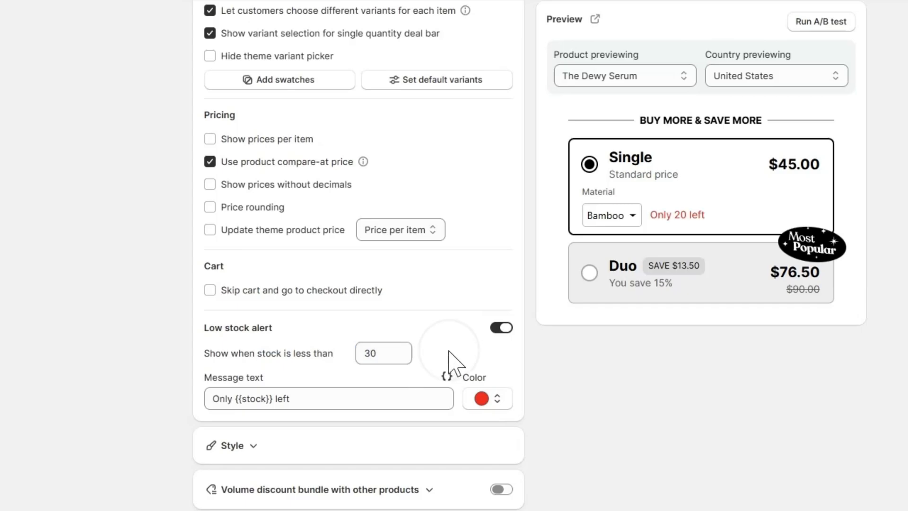
click(616, 280)
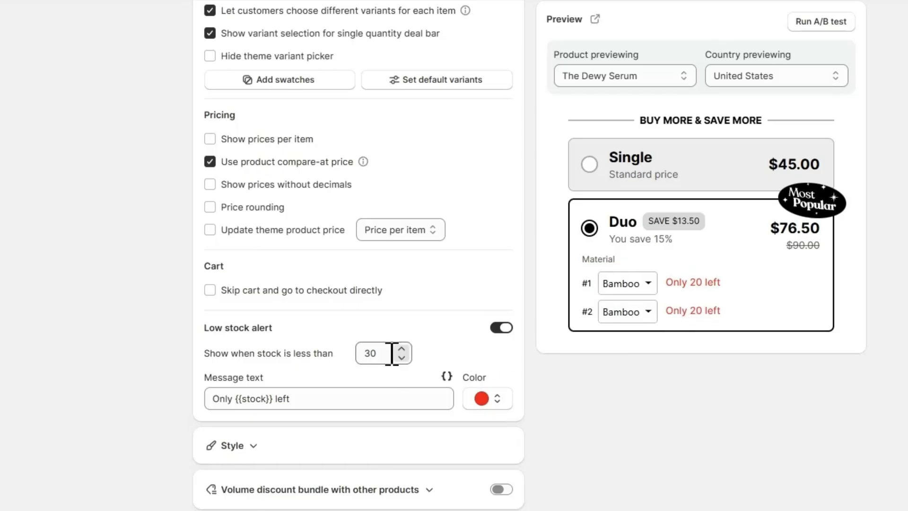
Set the low stock alert threshold to 5 and turn the alert off
drag(331, 399, 219, 398)
click(232, 399)
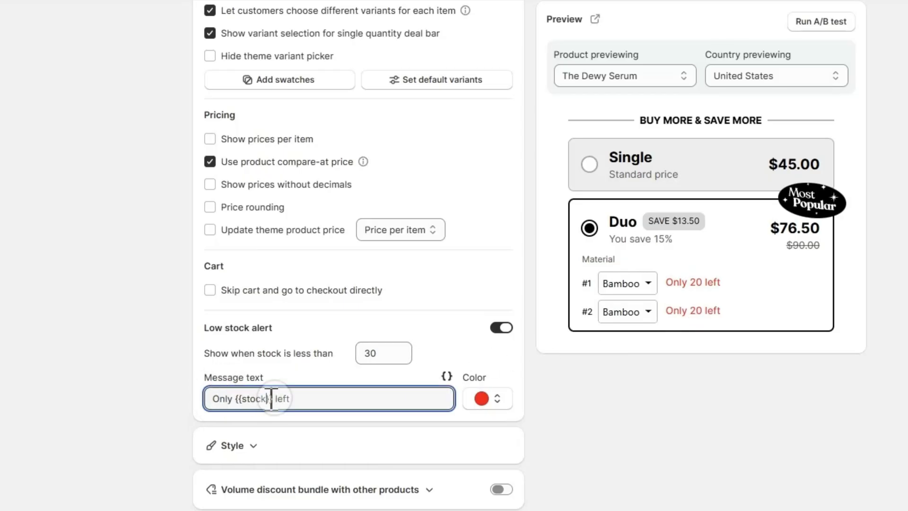
double_click(377, 353)
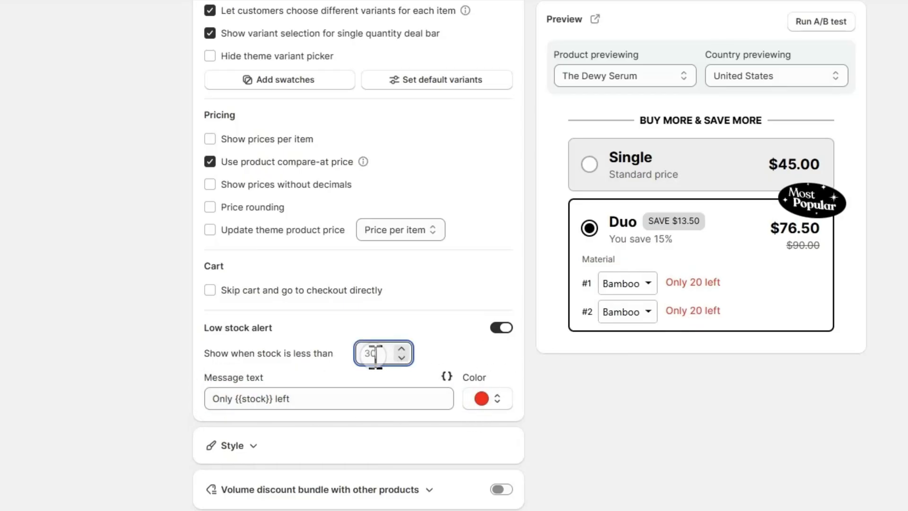
text(5)
click(501, 327)
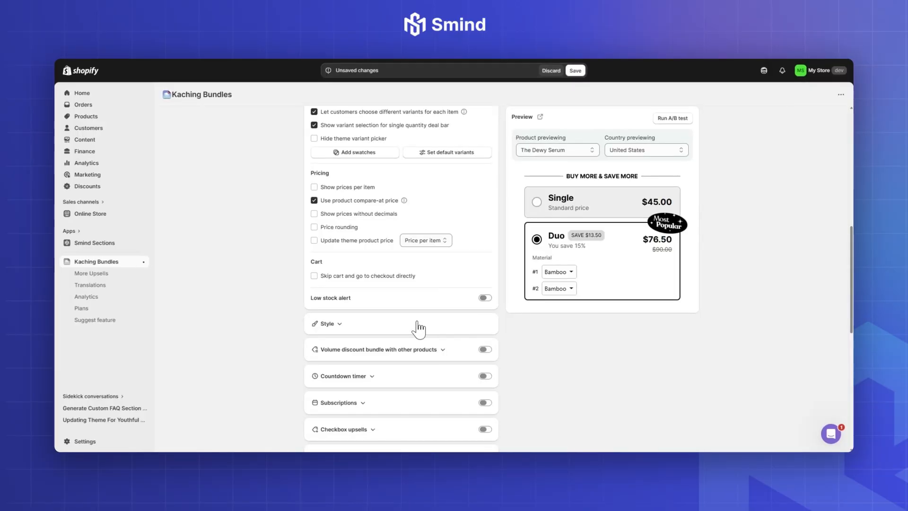
Collapse the deal's settings section and delete the existing Single and Duo bars
scroll(412, 327, down, 1)
scroll(411, 270, up, 10)
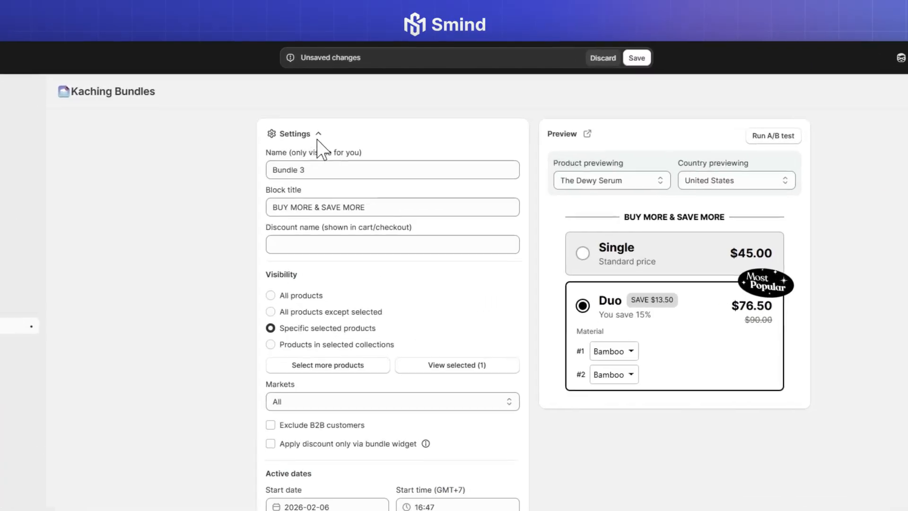
click(318, 136)
scroll(377, 337, down, 5)
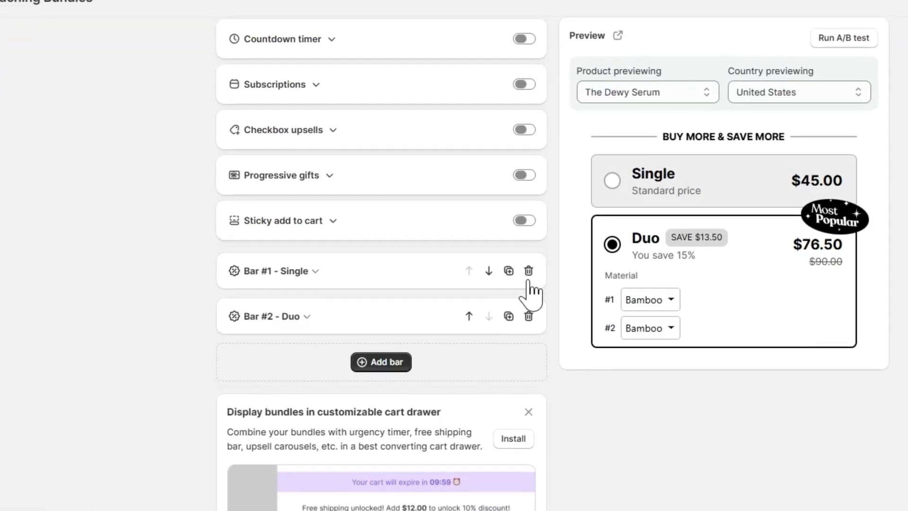
click(514, 314)
click(529, 271)
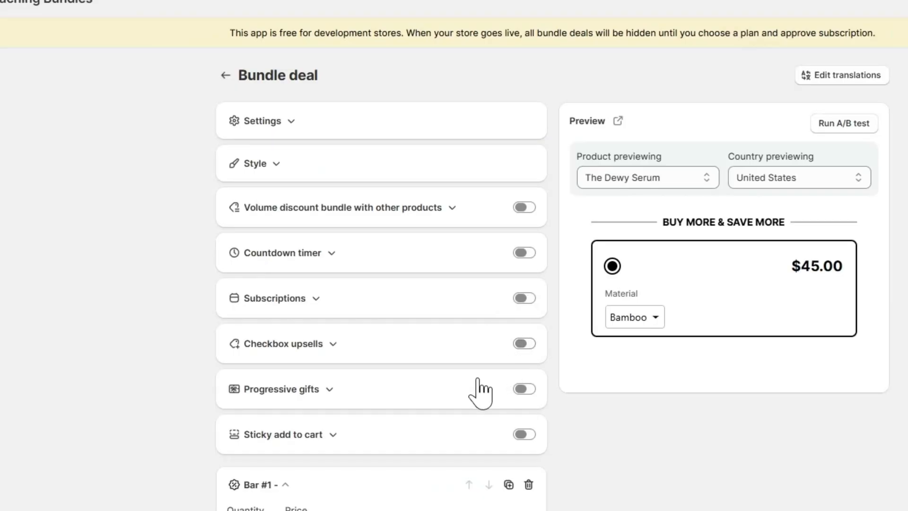
Set the first bar's title to "1 Item" and its subtitle to "Standard Price", keeping it selected by default
scroll(480, 393, down, 6)
click(258, 247)
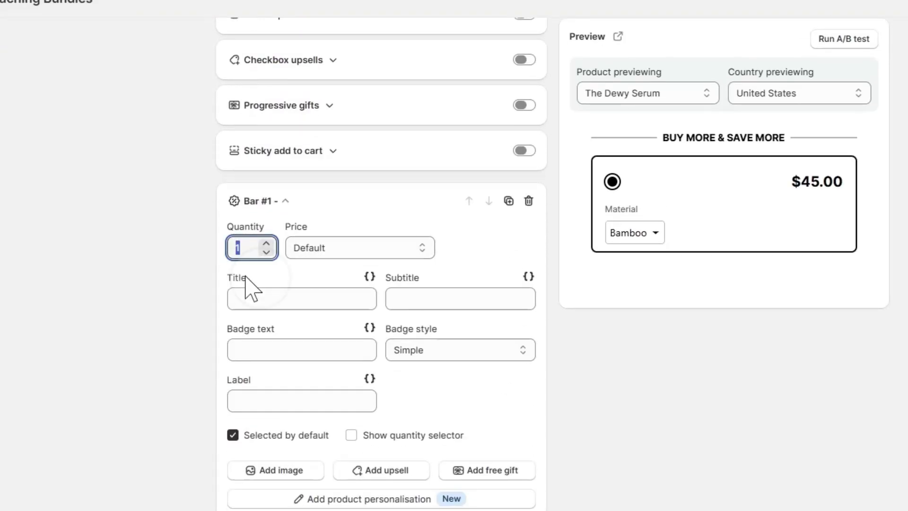
click(294, 304)
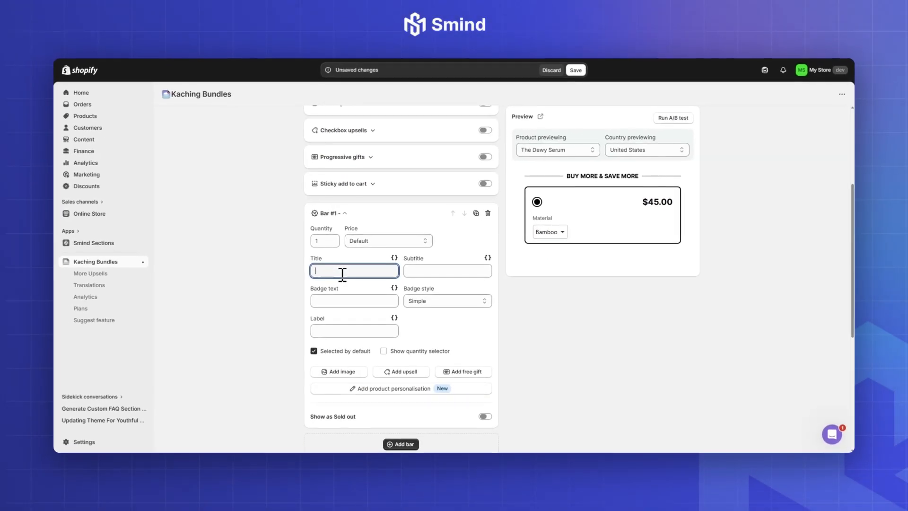
text(1 Item)
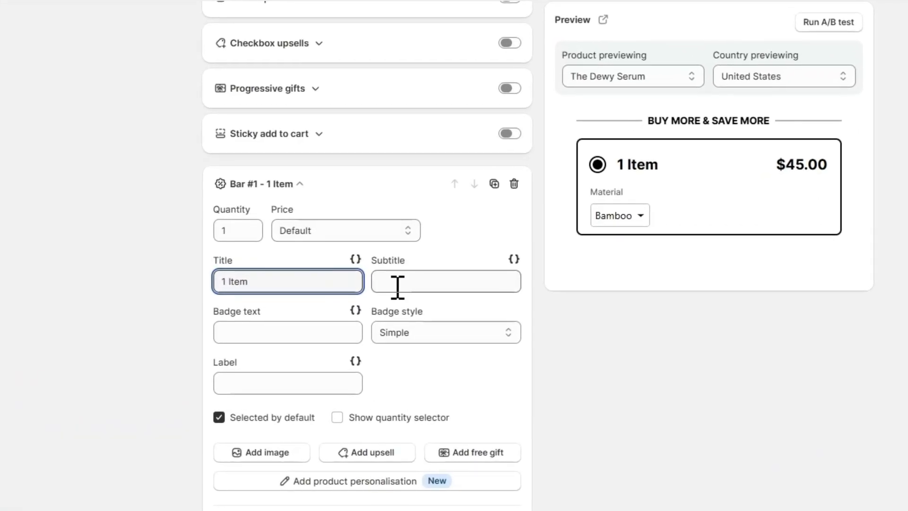
click(421, 287)
text(S)
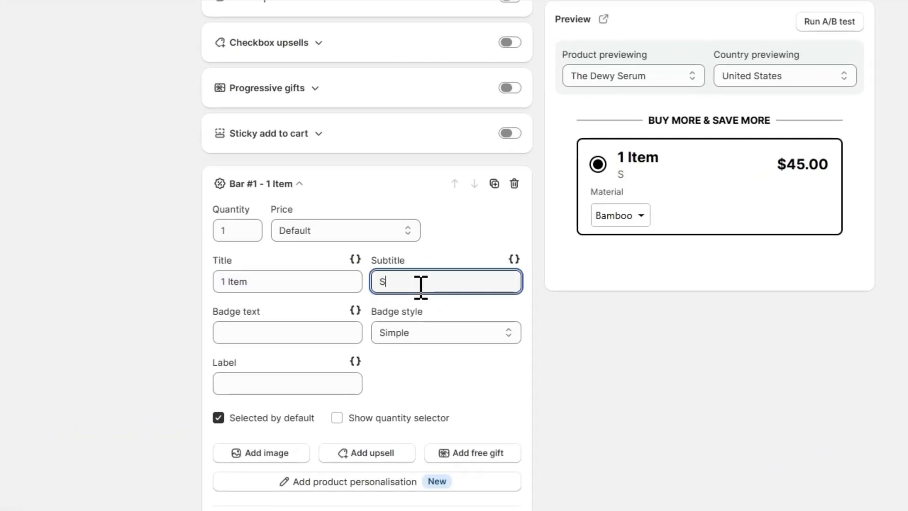
text(tandard)
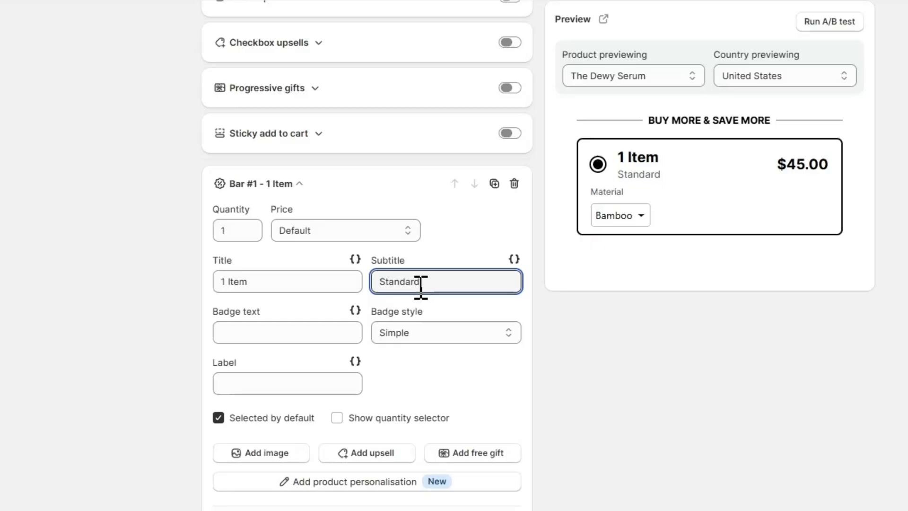
text( Price)
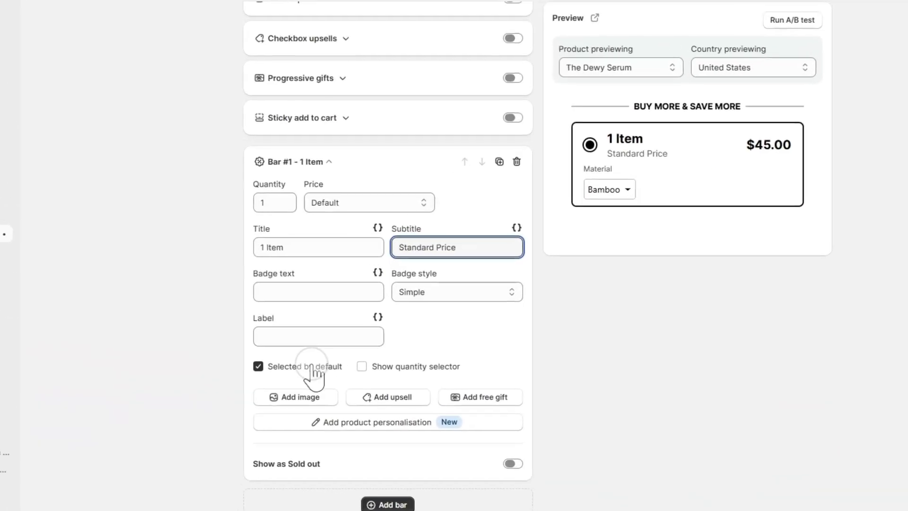
click(350, 350)
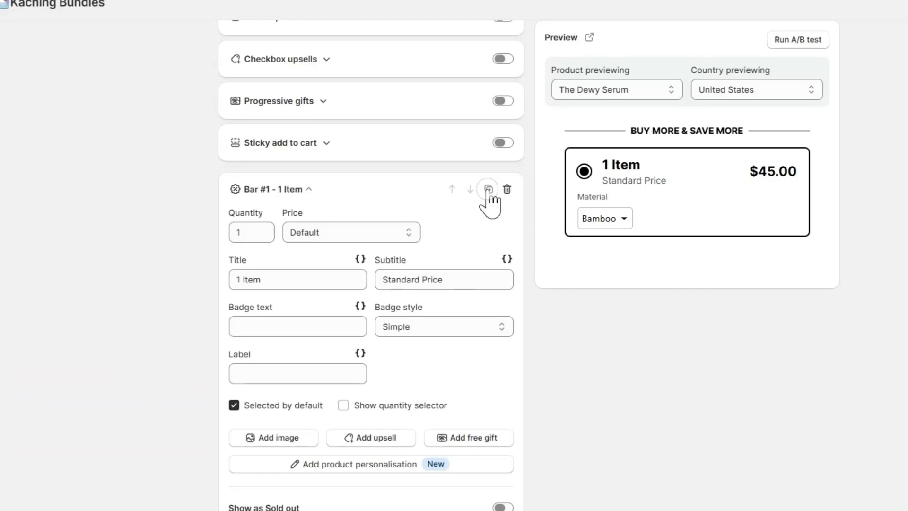
Duplicate the "1 Item" bar and give the copy a quantity of 2 with a 10% discount per item
click(489, 189)
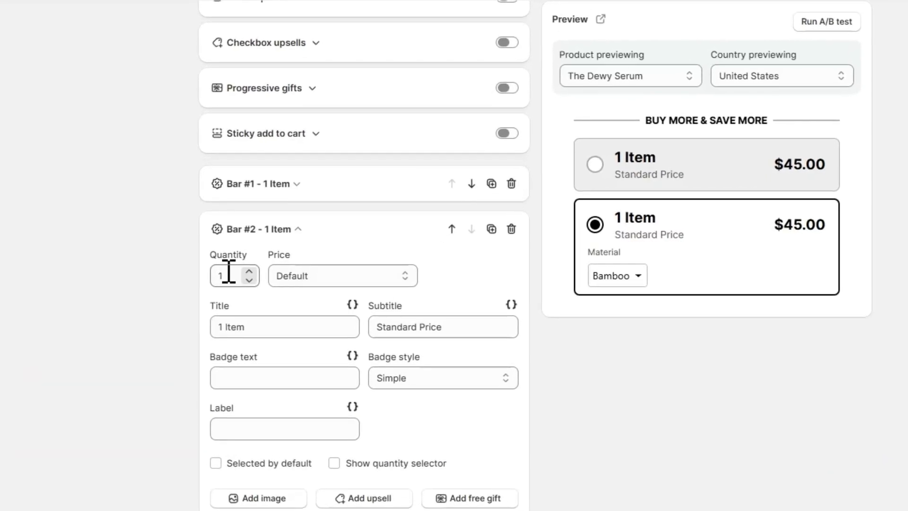
click(229, 276)
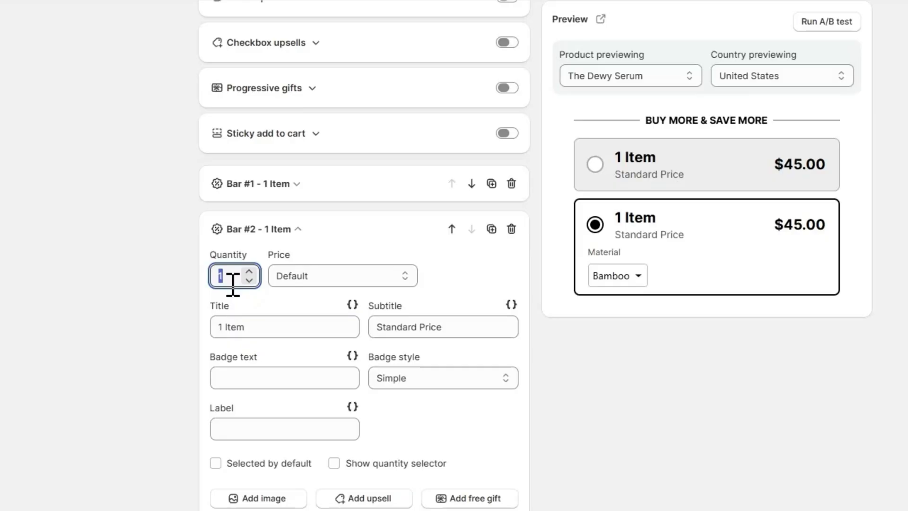
text(2)
click(315, 279)
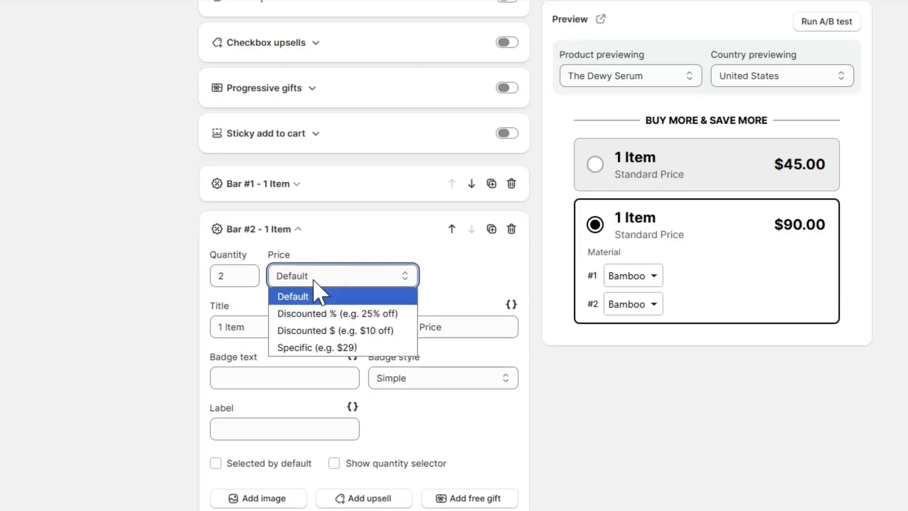
click(325, 317)
click(456, 276)
text(10)
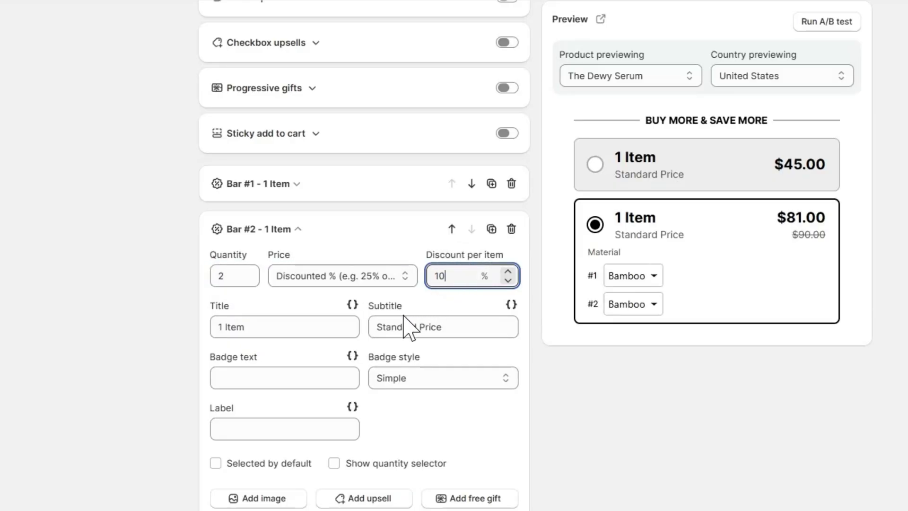
Set the second bar's title to "2 Items" and its subtitle to "10% EXTRA DISCOUNT"
double_click(223, 328)
text(2)
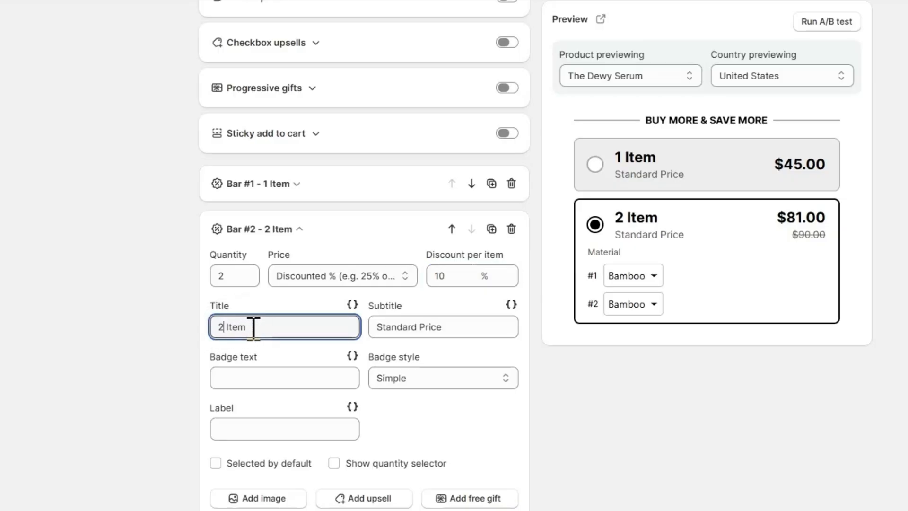
text(s)
triple_click(385, 329)
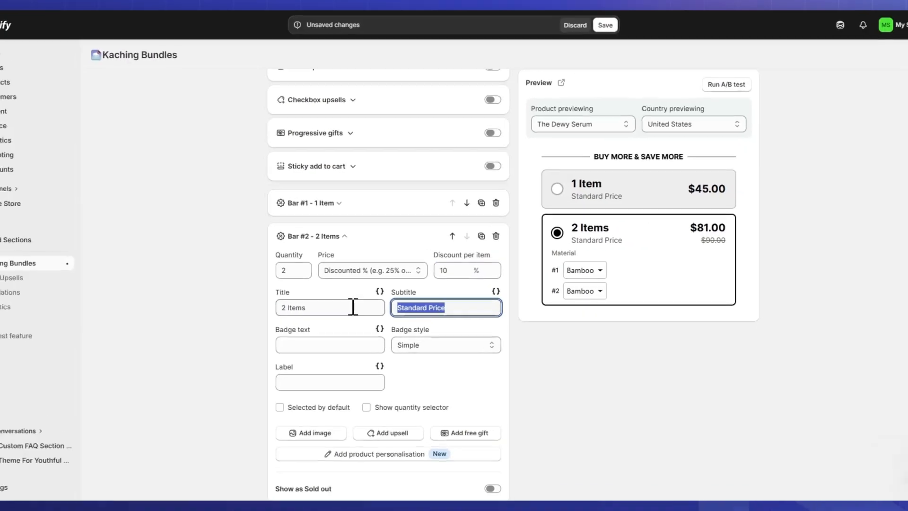
text(10% EXTRA DISCOUNT)
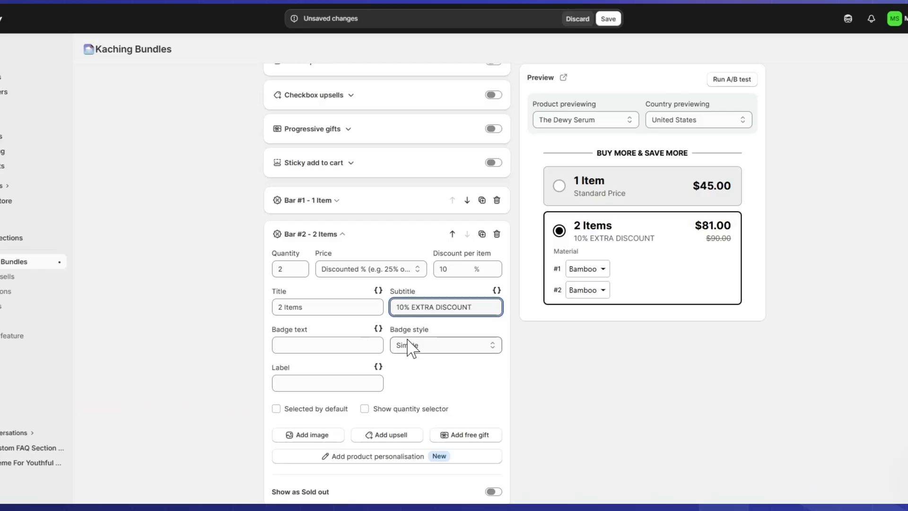
Give the "2 Items" bar the Most popular badge style and the label "FREE SHIPPING"
click(421, 331)
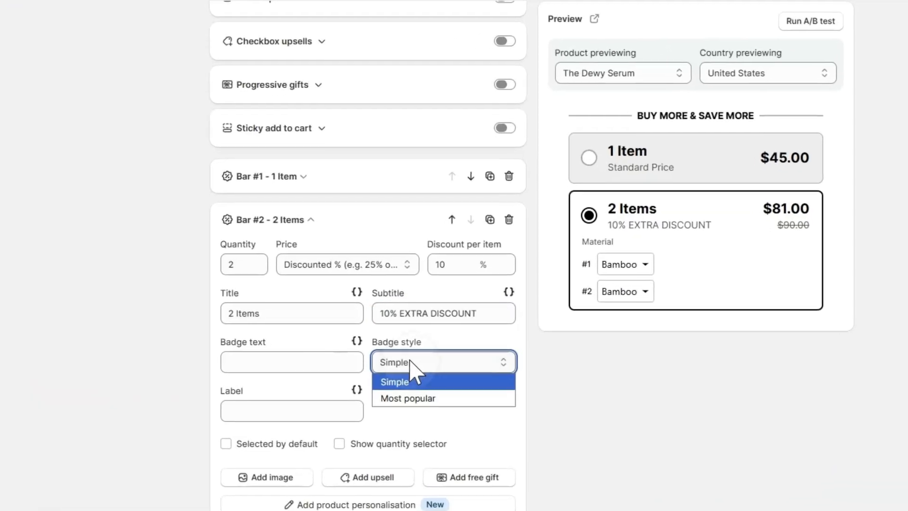
click(435, 352)
click(301, 411)
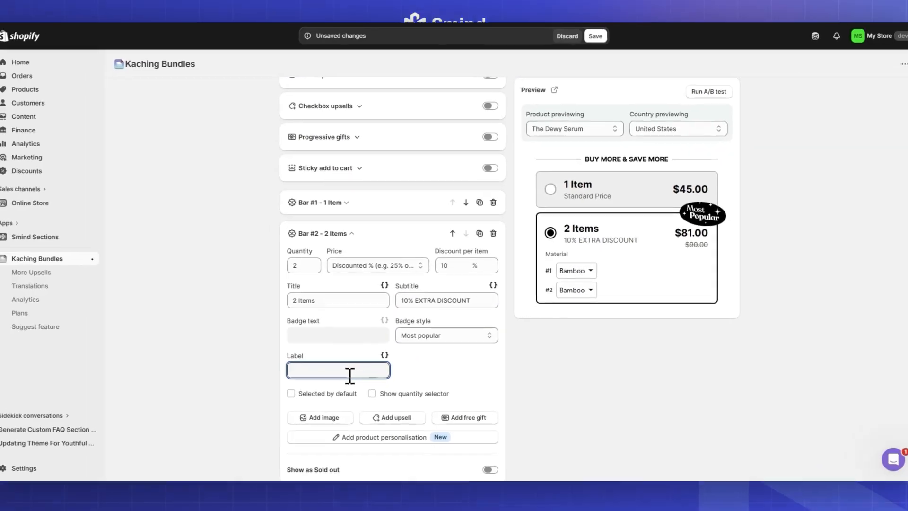
text(FREE SHIPPING)
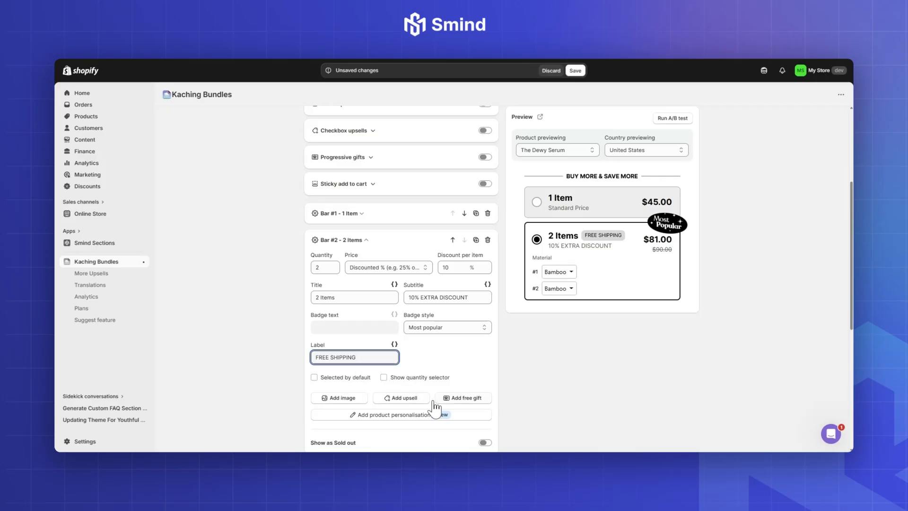
Duplicate the "2 Items" bar and give the copy a quantity of 3 and the title "3 Items"
scroll(350, 376, down, 1)
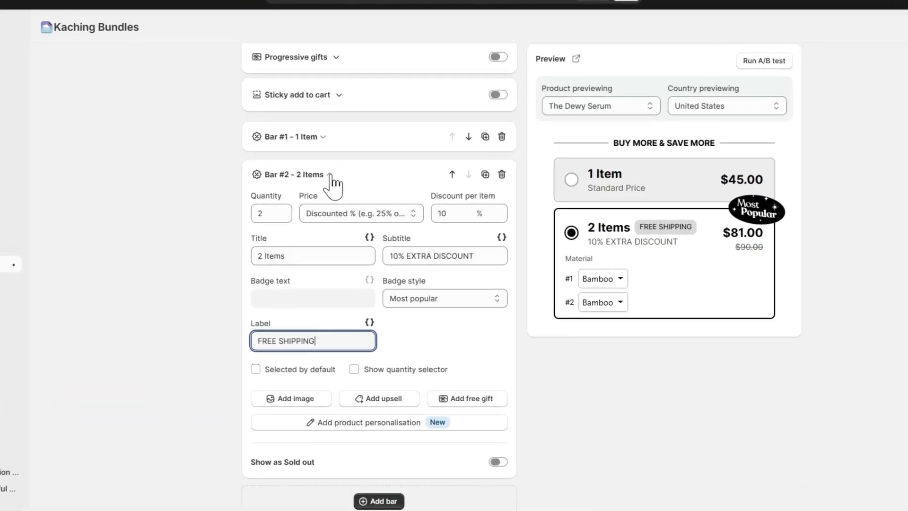
click(366, 198)
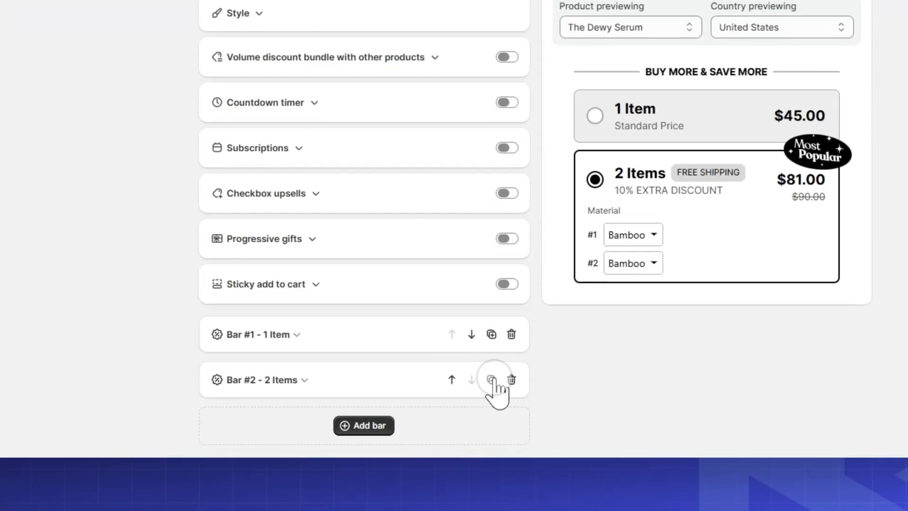
click(491, 380)
scroll(345, 334, down, 6)
double_click(223, 181)
text(3)
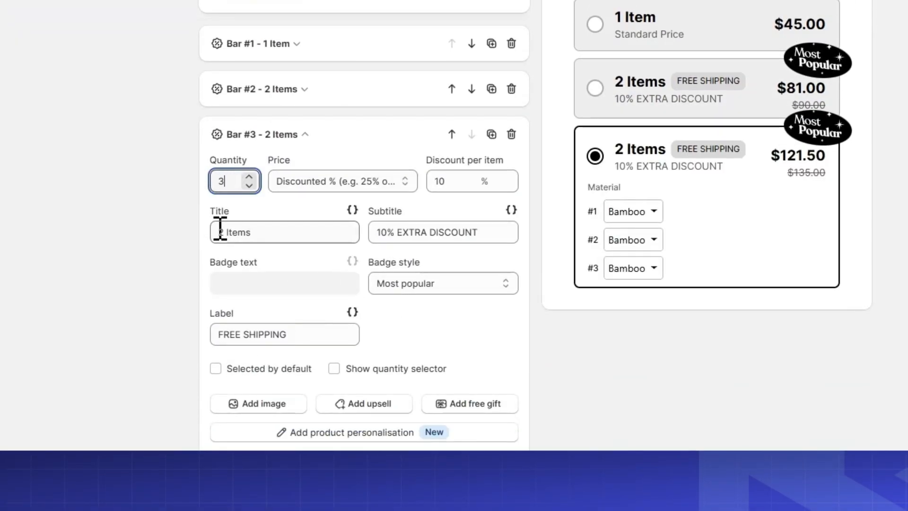
double_click(220, 232)
text(3)
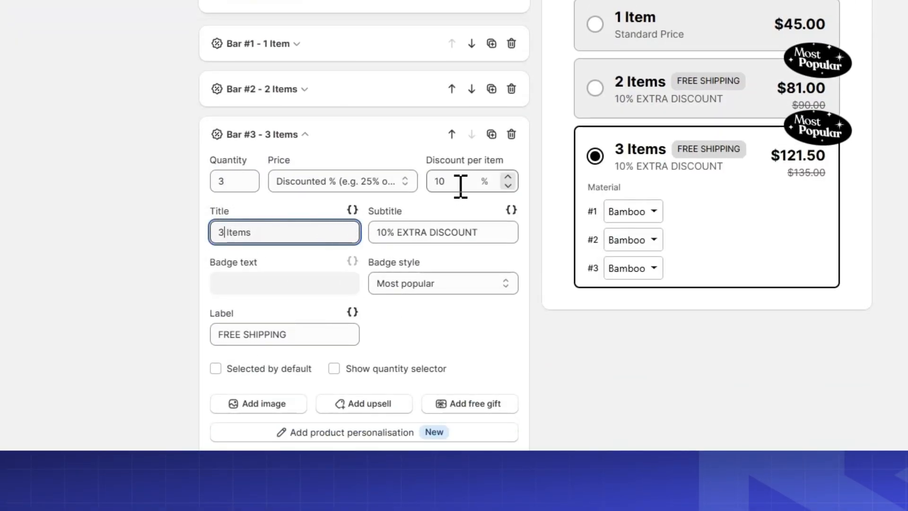
Extend the "3 Items" bar's label to "FREE SHIPPING + EBOOK" and collapse the bar's settings
click(434, 232)
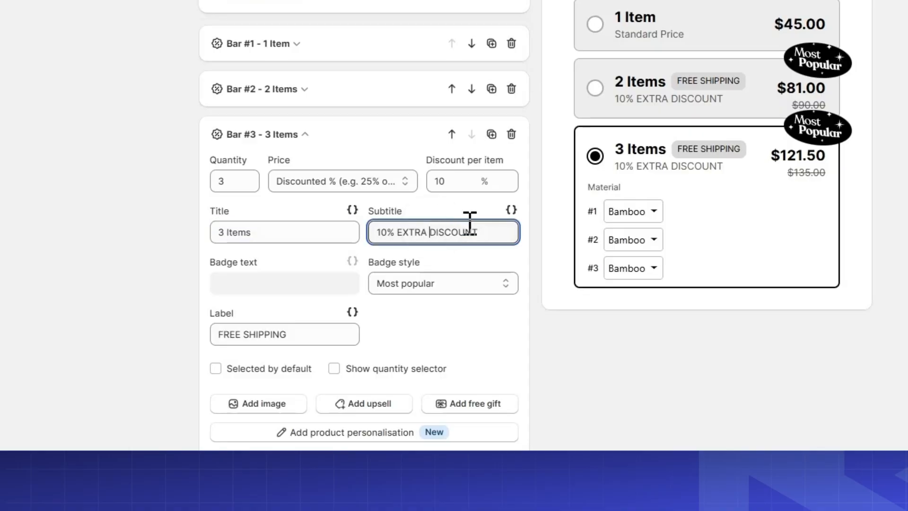
click(318, 333)
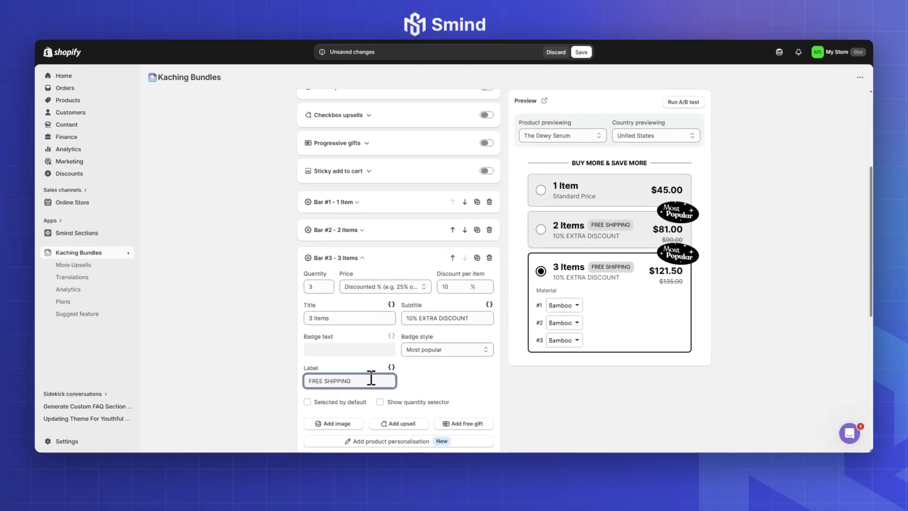
text(+)
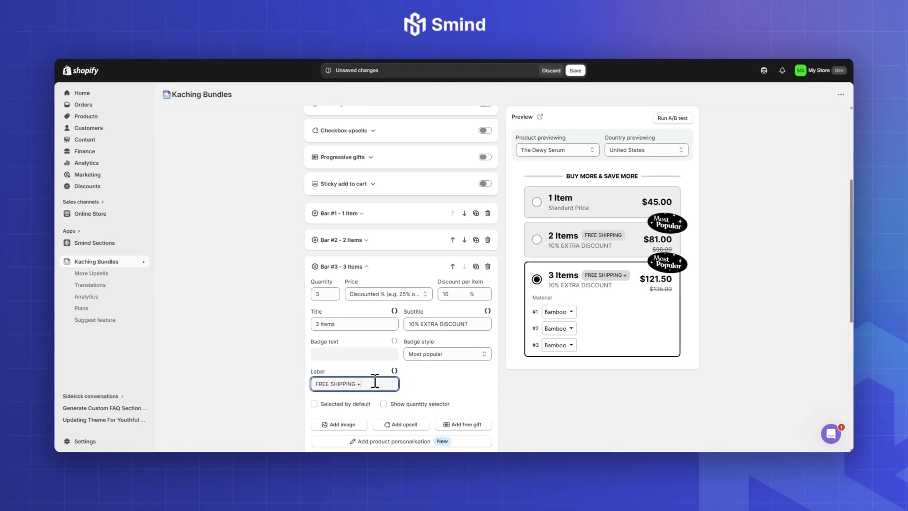
text( EBOOK)
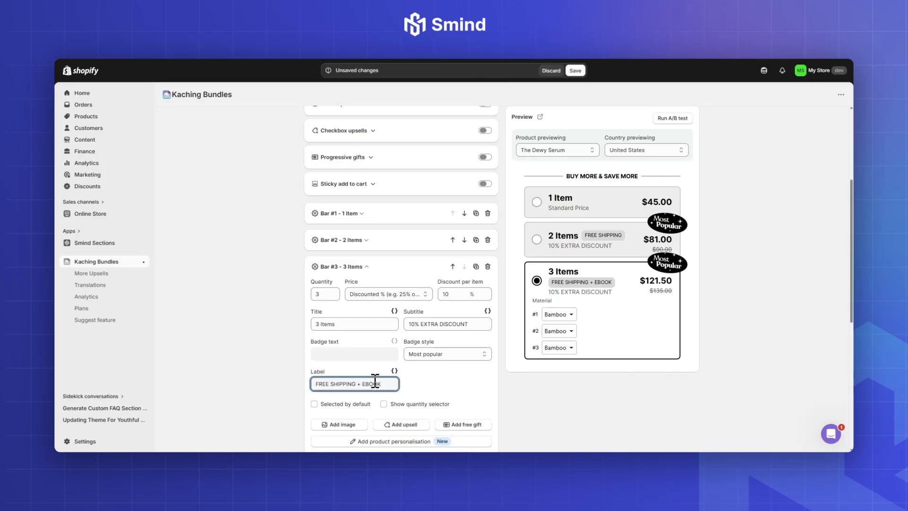
click(368, 268)
scroll(399, 350, down, 2)
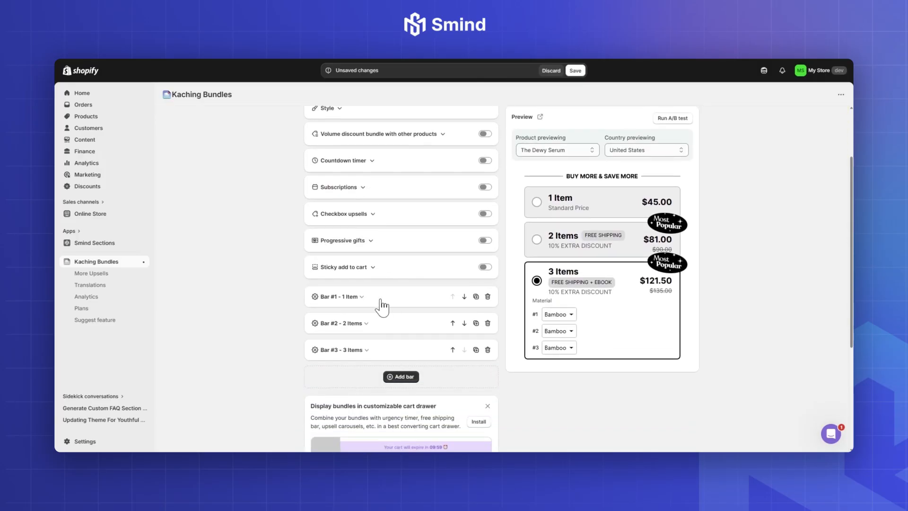
Preview the other bundle layouts in the style settings and return to the vertically stacked bars
scroll(416, 247, up, 4)
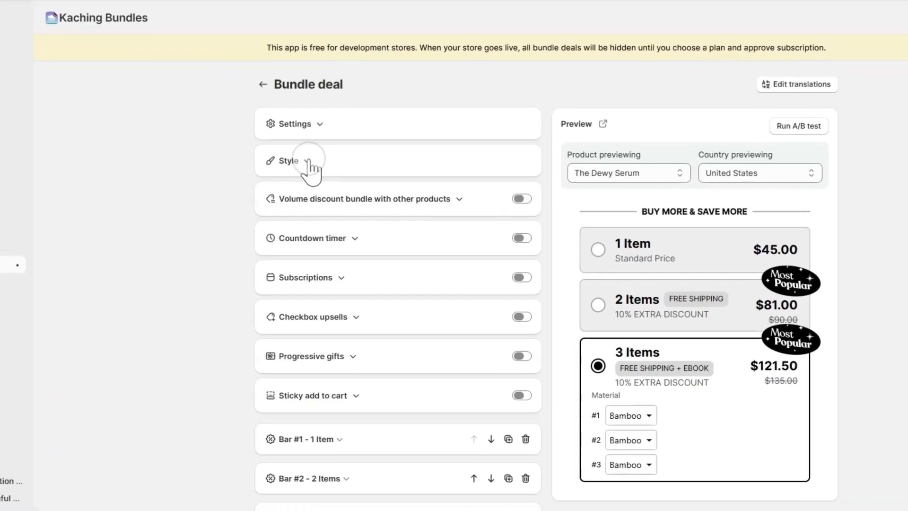
click(308, 164)
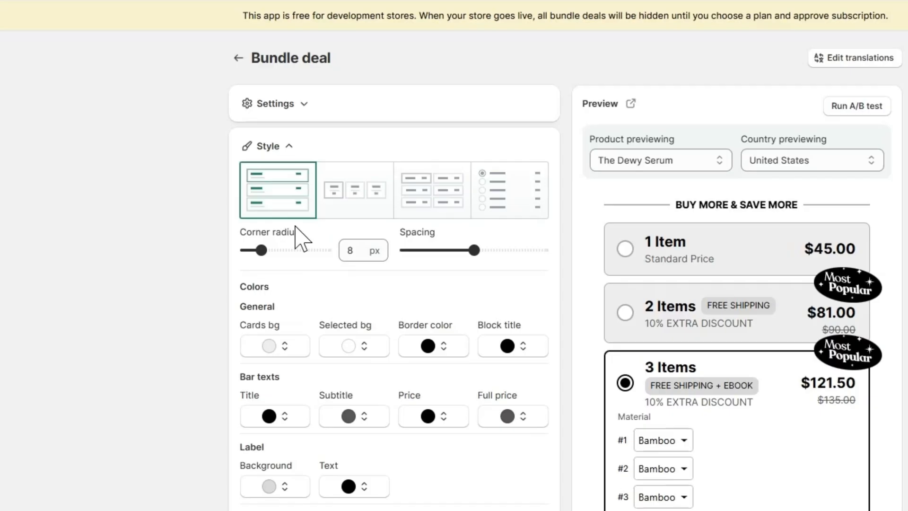
click(360, 192)
click(431, 197)
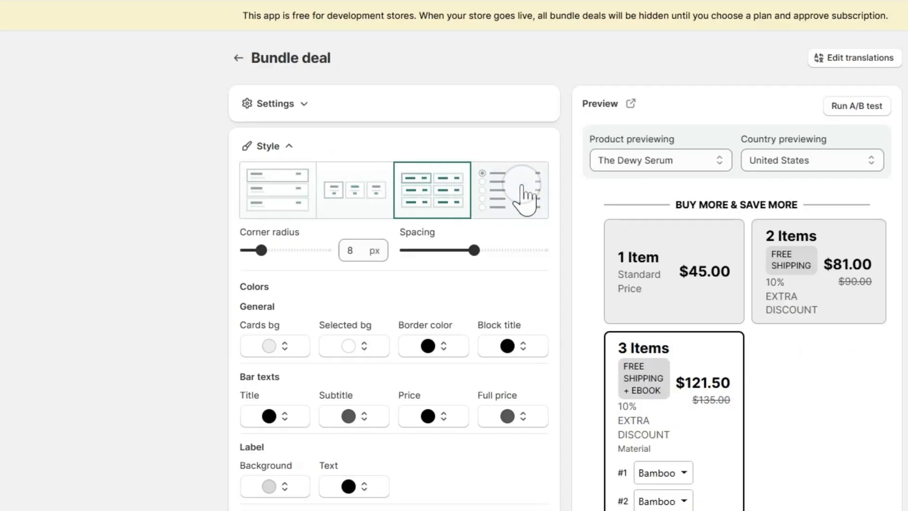
click(519, 192)
click(288, 196)
Set the bars' corner radius to 10 px and slightly increase their spacing
drag(261, 249, 283, 250)
double_click(333, 261)
text(10)
mouse_move(474, 250)
mouse_down()
mouse_move(450, 251)
mouse_move(476, 251)
mouse_up()
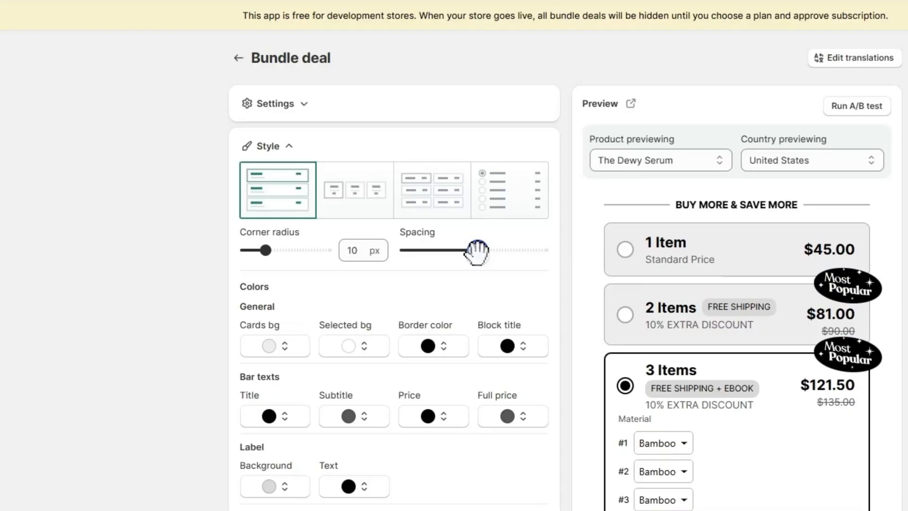
Set the cards' background color to white (#FFFFFF)
click(269, 347)
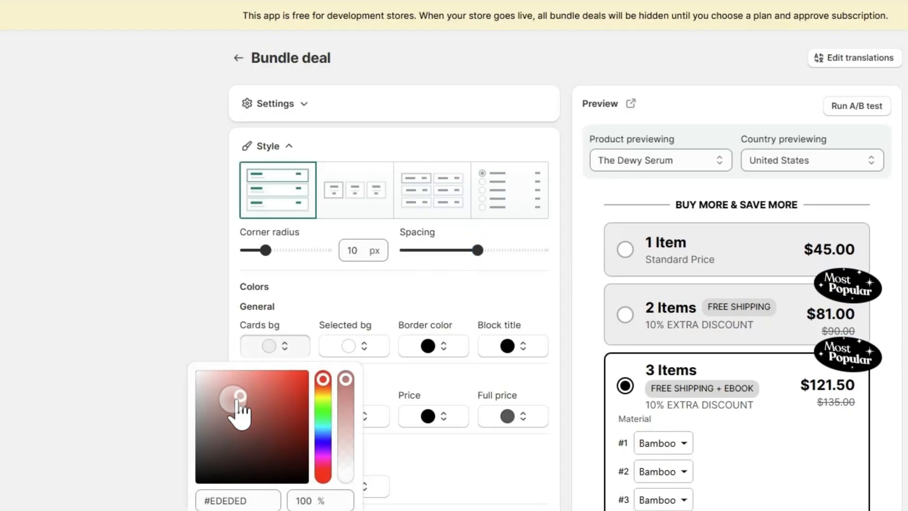
click(232, 404)
drag(235, 409, 193, 372)
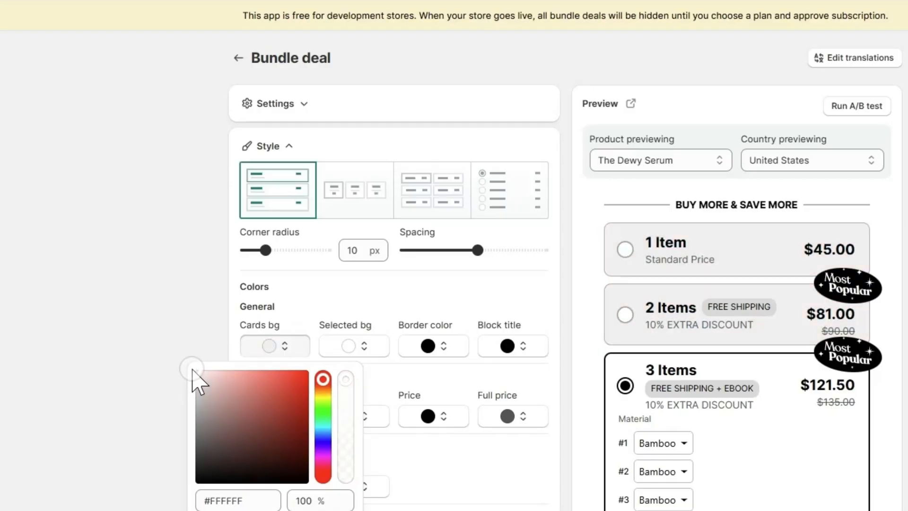
Copy the light purple code #EFE9FF from the Google Docs document and apply it as the selected card's background color
click(354, 354)
drag(319, 392, 314, 416)
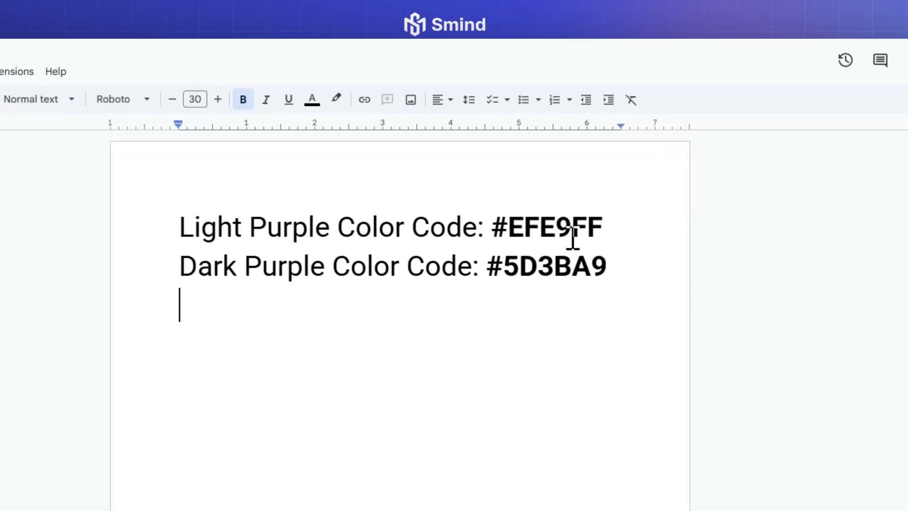
drag(493, 227, 602, 225)
key(ctrl+c)
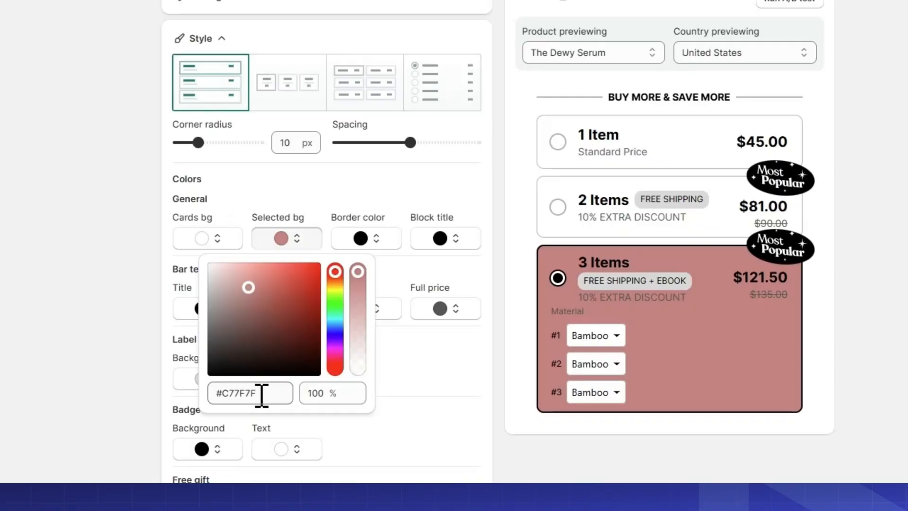
drag(259, 396, 215, 373)
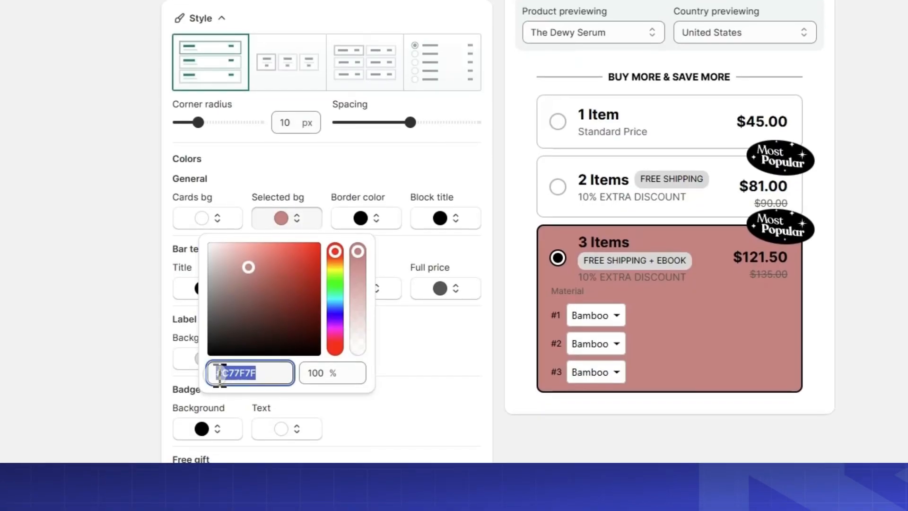
key(ctrl+v)
click(473, 317)
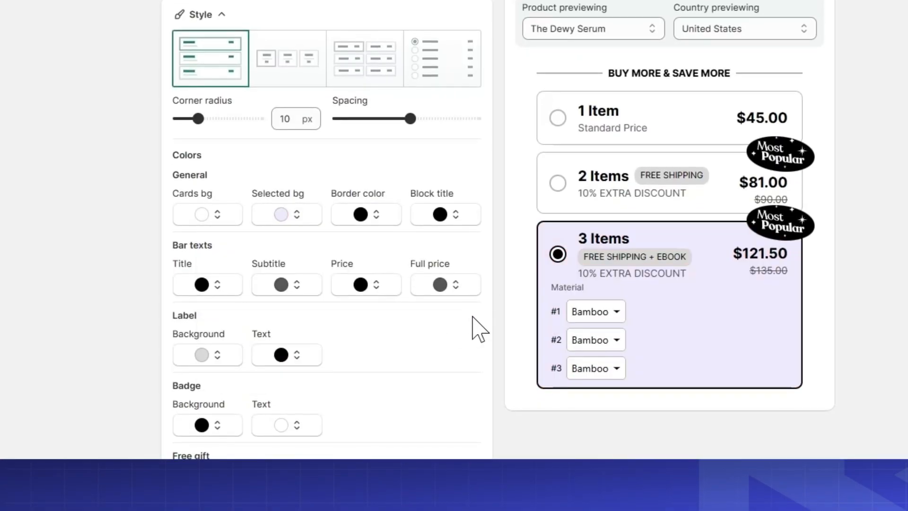
Copy the dark purple code #5D3BA9 from the Google Docs document and apply it as the border color
click(359, 216)
click(348, 269)
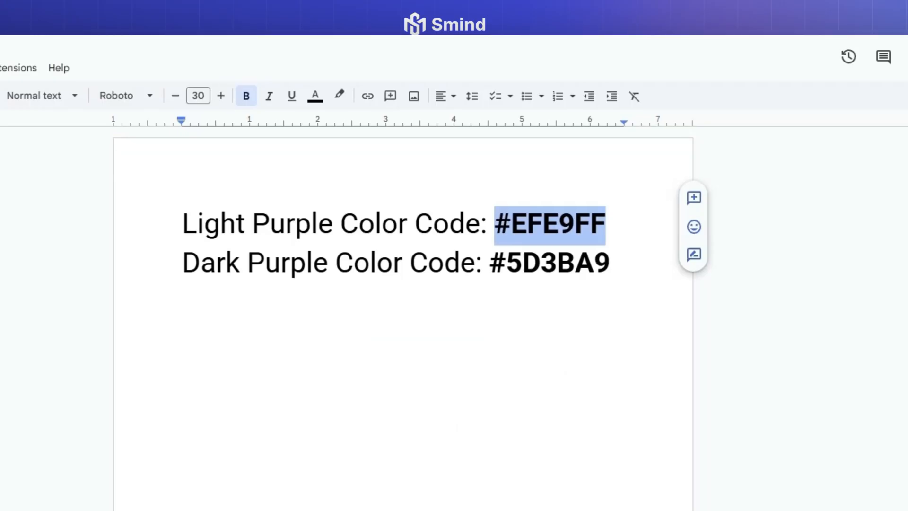
drag(492, 263, 610, 262)
key(ctrl+c)
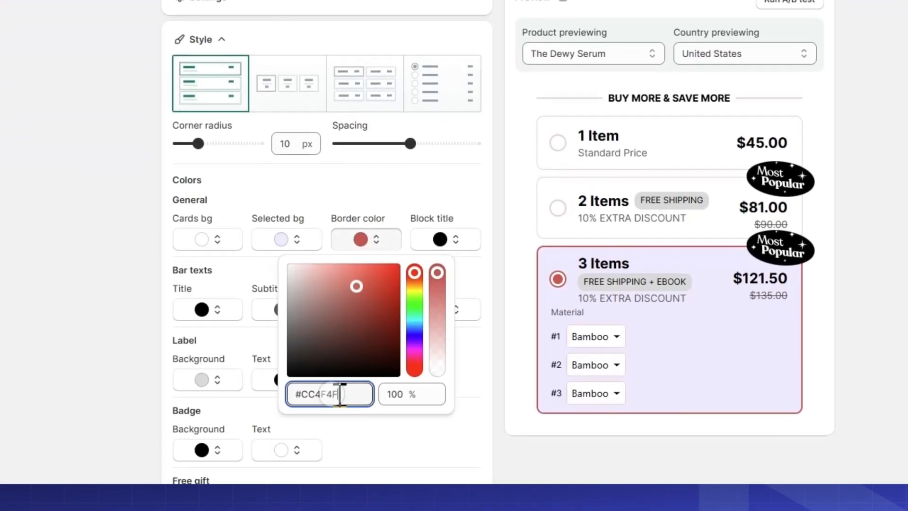
triple_click(340, 371)
key(ctrl+v)
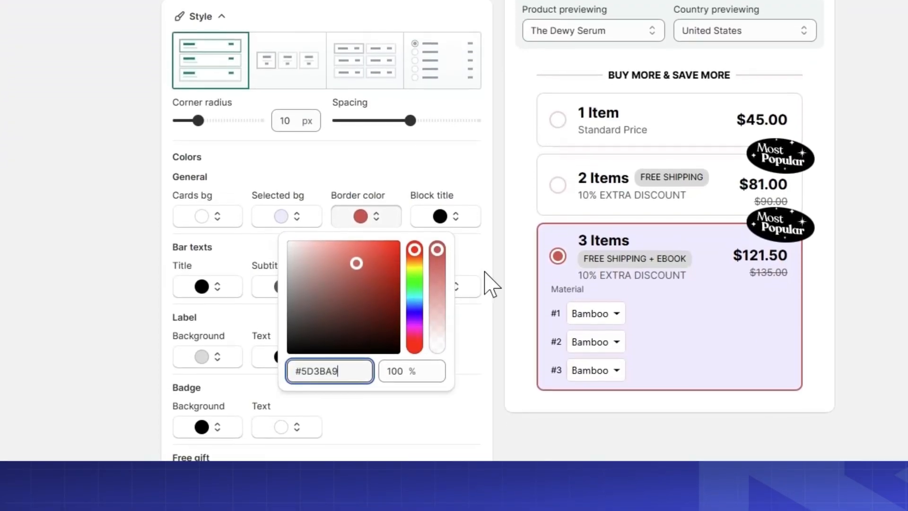
click(485, 271)
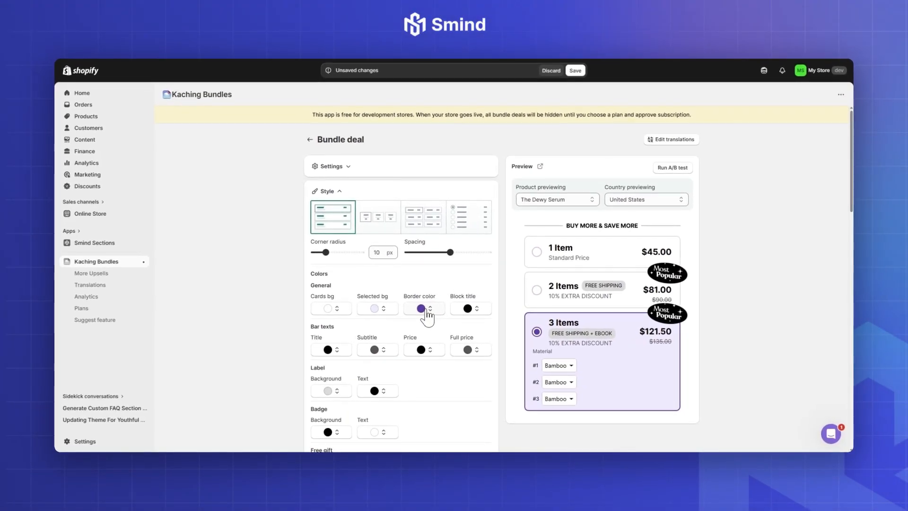
Set the label's background color to #5D3BA9 and its text color to white
scroll(426, 315, down, 3)
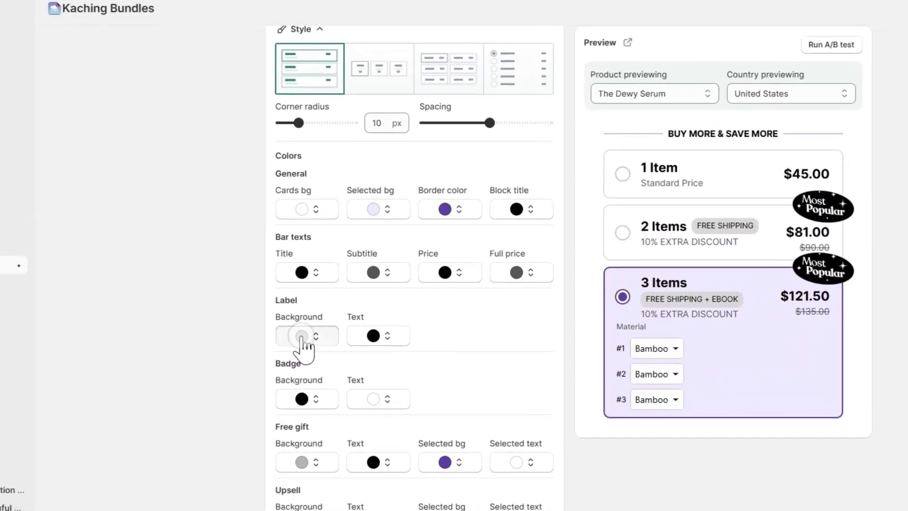
click(331, 328)
triple_click(283, 433)
key(ctrl+v)
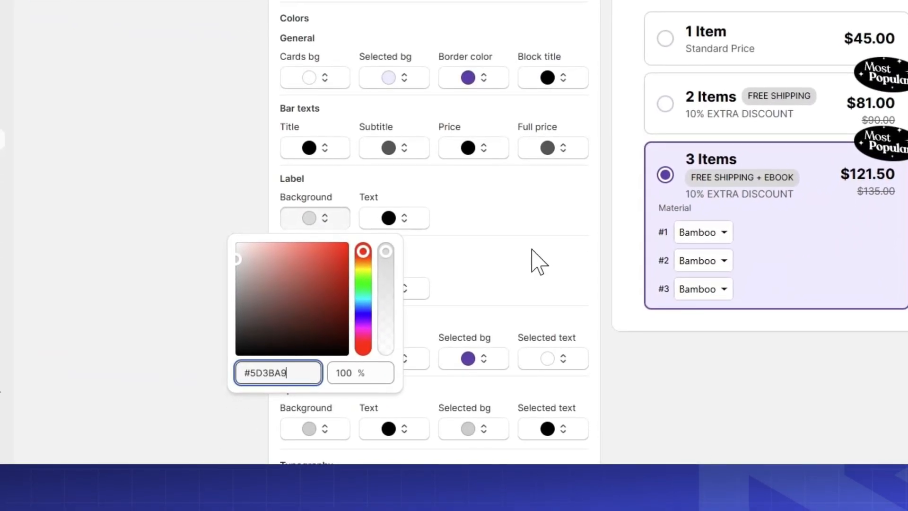
click(561, 279)
click(389, 219)
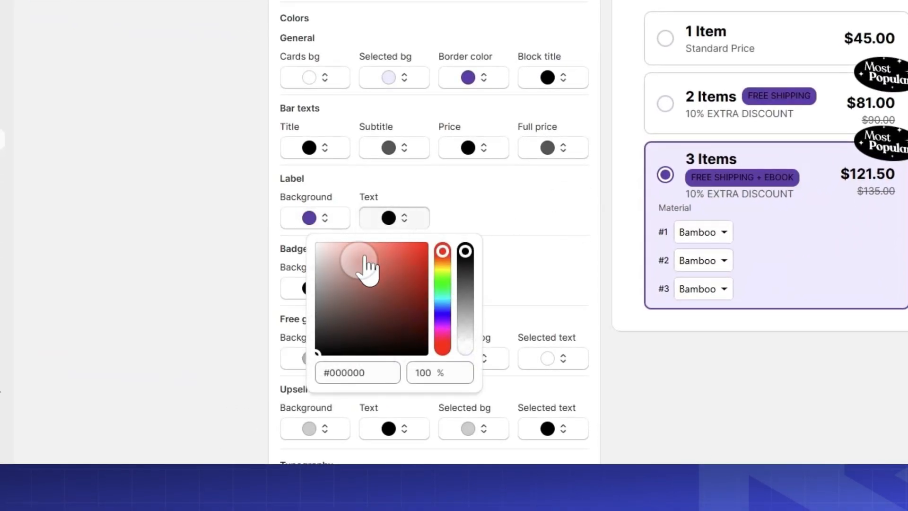
click(313, 242)
click(567, 220)
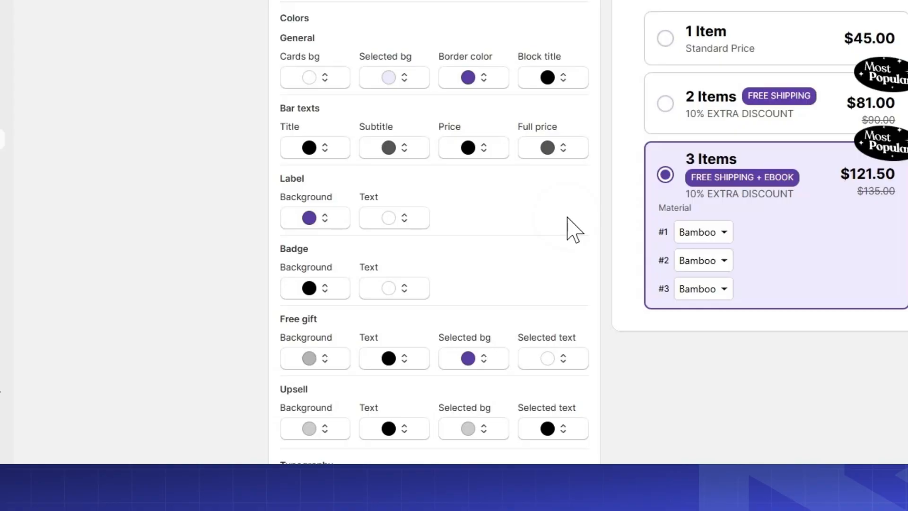
Set the badge's background color to #5D3BA9
click(309, 290)
triple_click(251, 253)
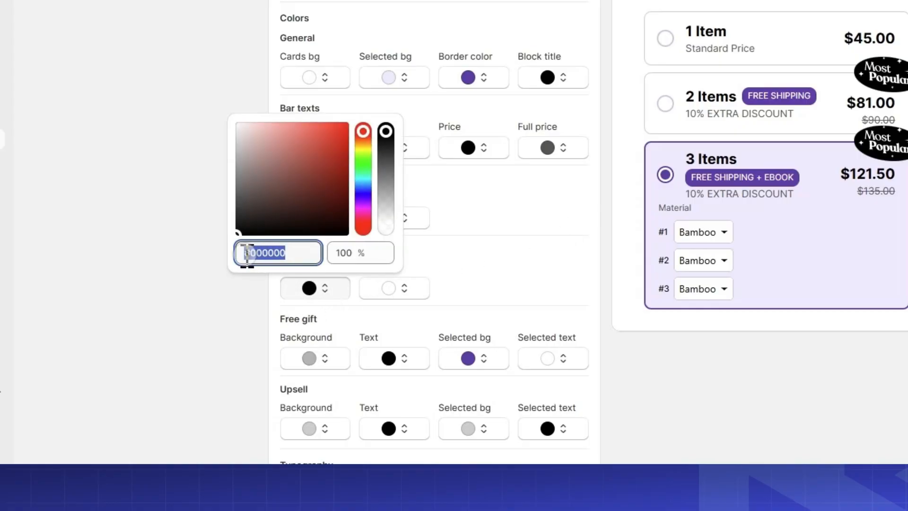
text(#5C36A8)
click(552, 263)
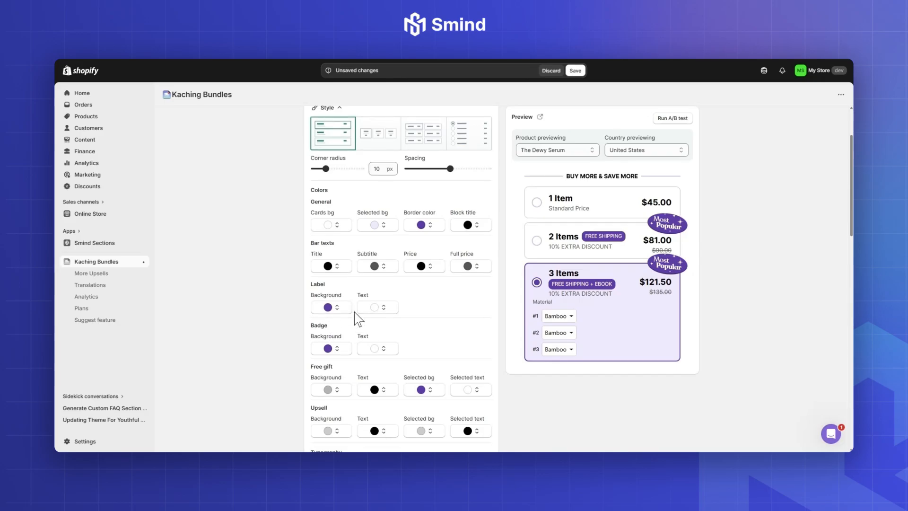
Set the block title's font size to 18 px and the bar title's font size to 22 px
scroll(353, 312, down, 5)
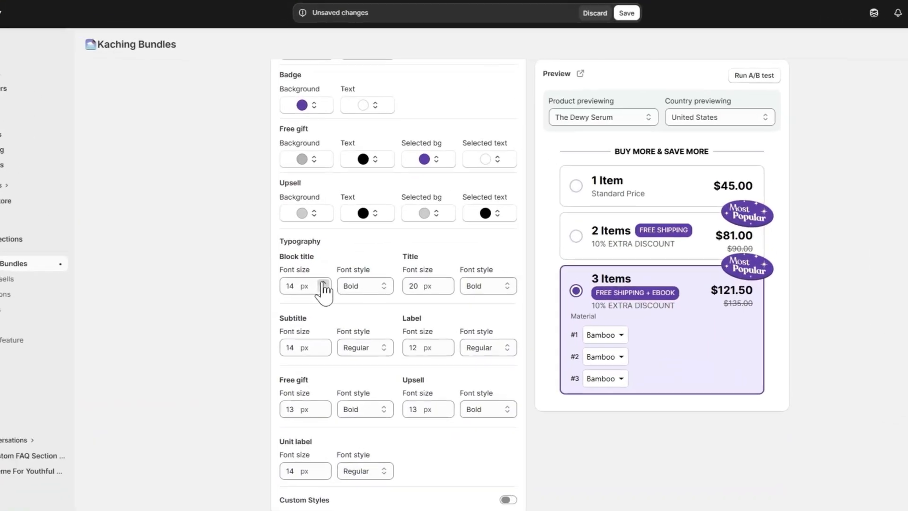
click(344, 276)
click(344, 277)
click(297, 291)
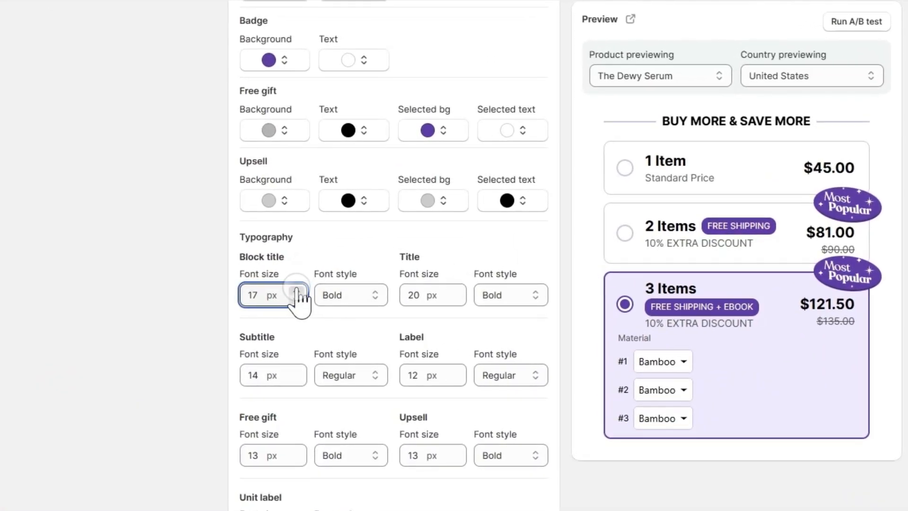
click(296, 290)
click(456, 291)
click(456, 290)
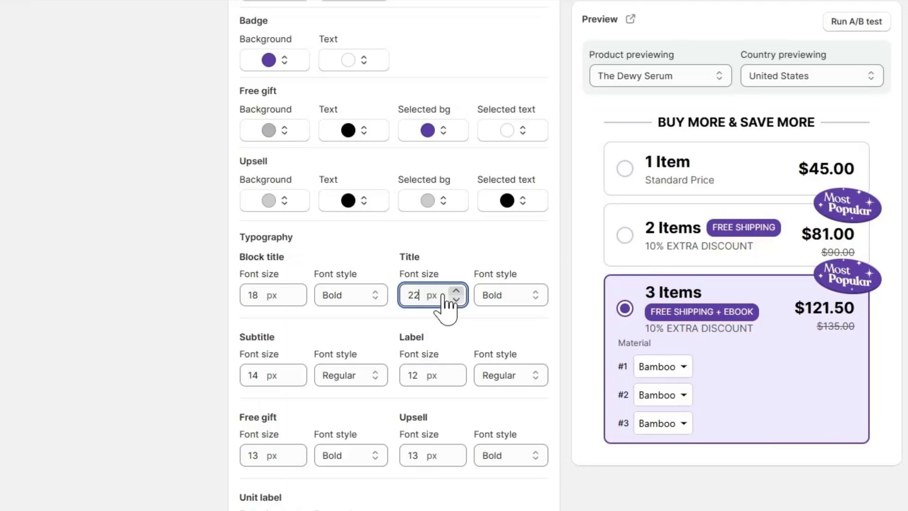
Set the subtitle's font size to 16 px and the label's font size to 13 px
click(297, 370)
click(297, 371)
click(456, 372)
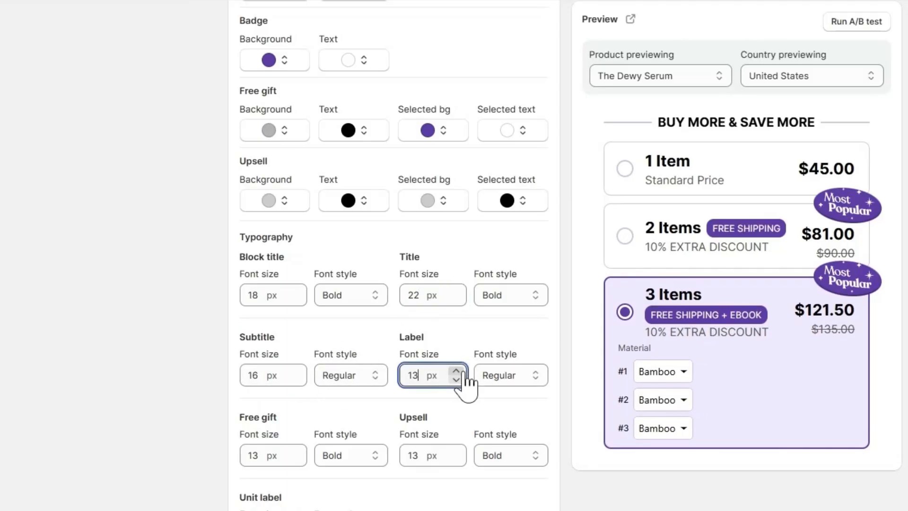
Try a 21 px bar title, restore it to 22 px, and set the subtitle's font size to 14 px
click(456, 299)
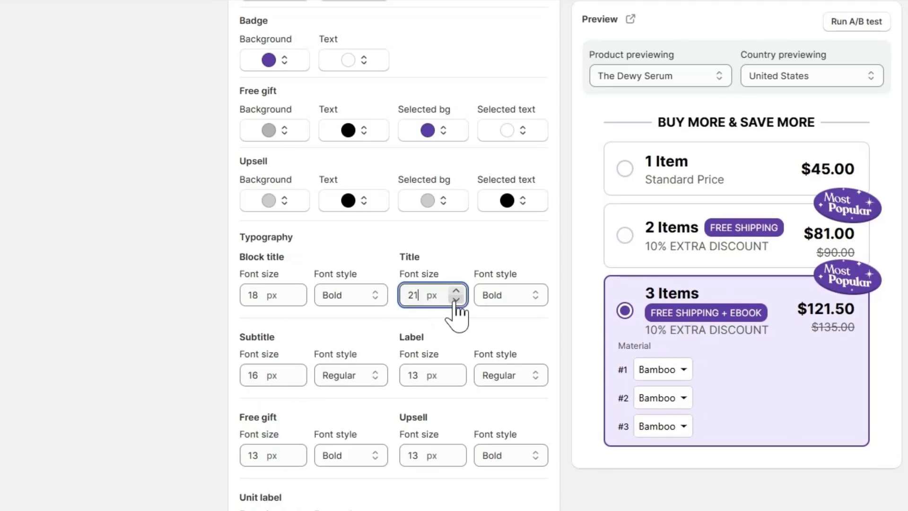
click(456, 290)
click(297, 379)
click(297, 379)
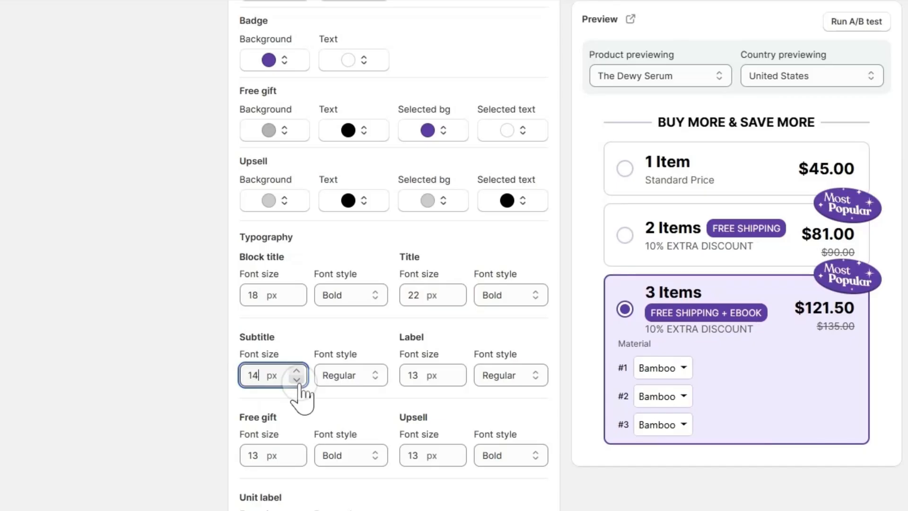
Set the font style of both the subtitle and the label to Bold
click(374, 378)
click(336, 497)
scroll(462, 389, down, 1)
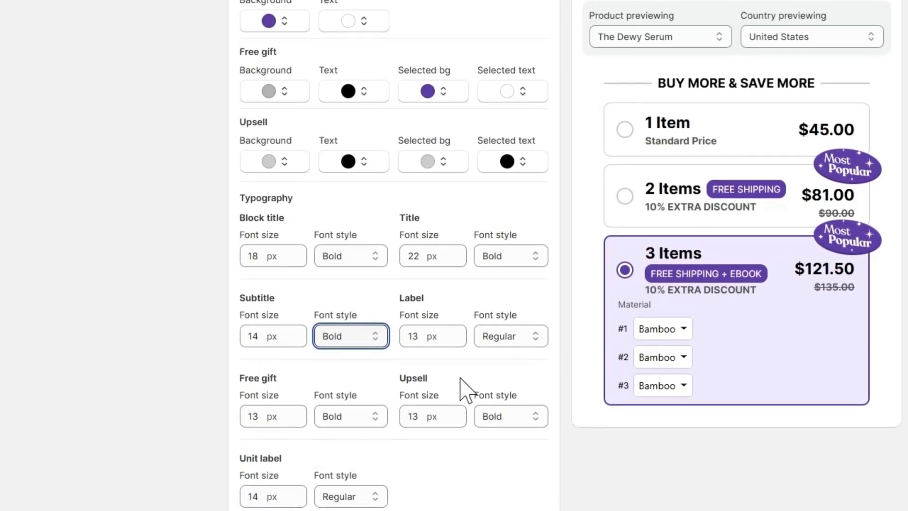
click(496, 335)
scroll(492, 438, down, 1)
click(492, 430)
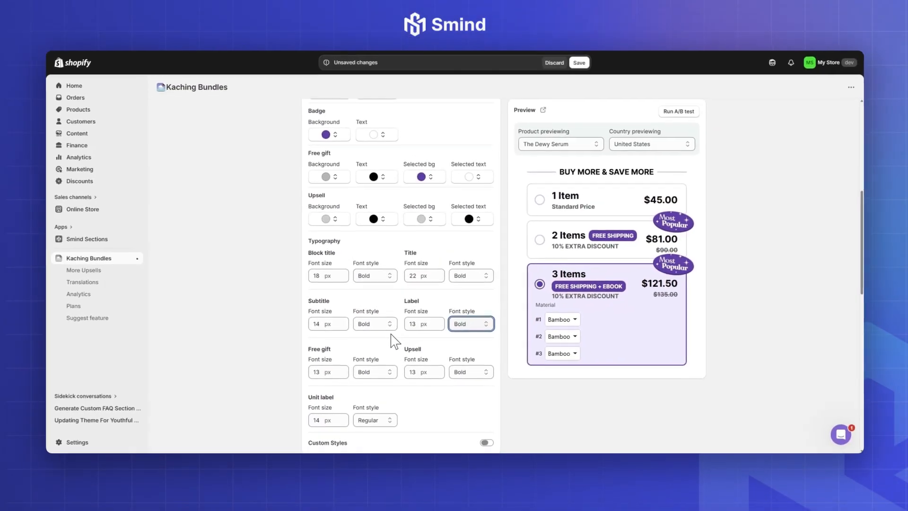
Preview the 1 Item and 2 Items bars, and enable the volume discount bundle with other products
scroll(321, 426, down, 2)
scroll(359, 322, up, 10)
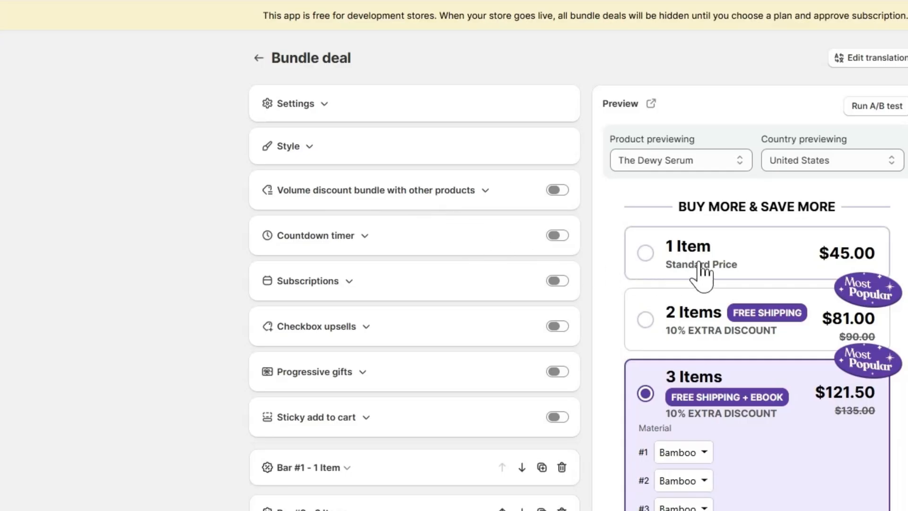
click(704, 276)
click(700, 358)
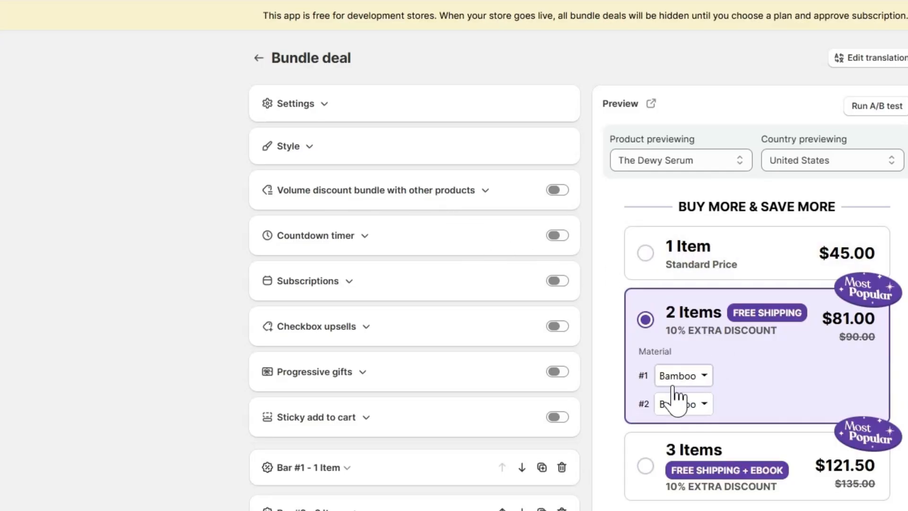
click(559, 190)
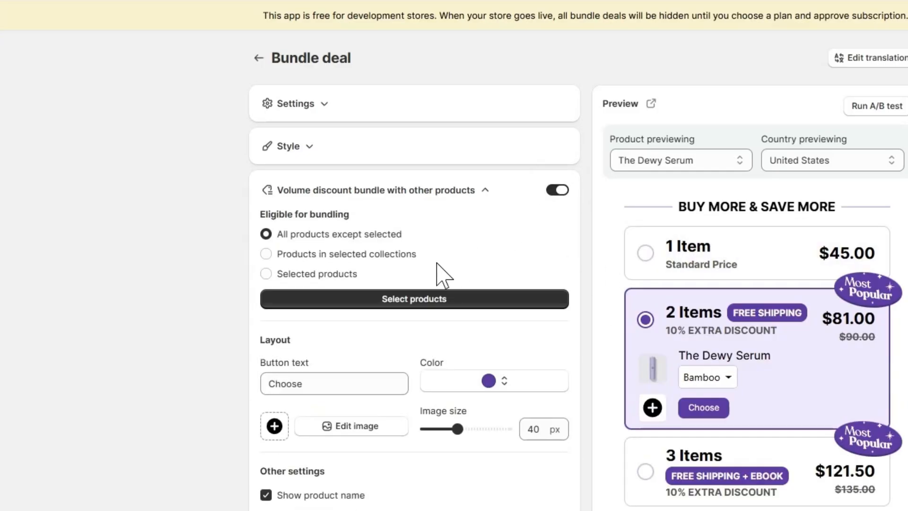
Limit bundling to selected products, search for "THE", and add The Rice Wash and The Dewy Skin Cream
click(327, 298)
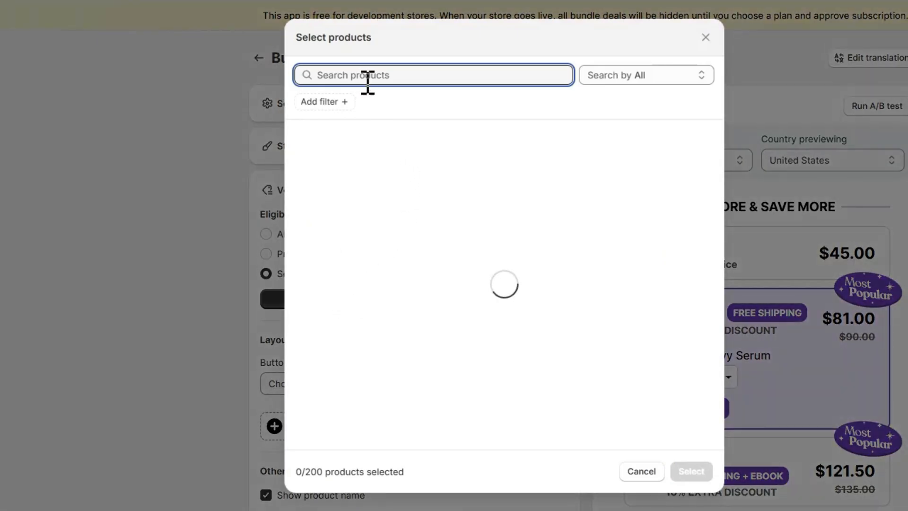
text(THE)
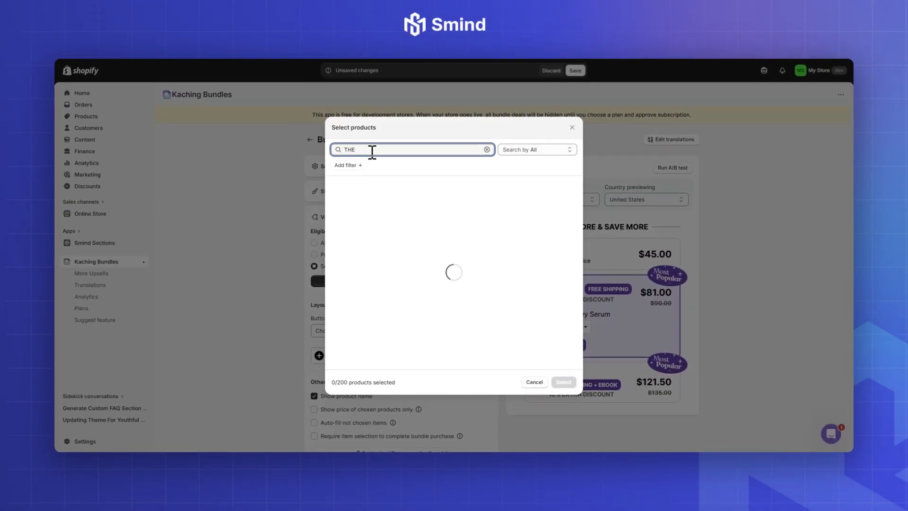
scroll(442, 305, down, 2)
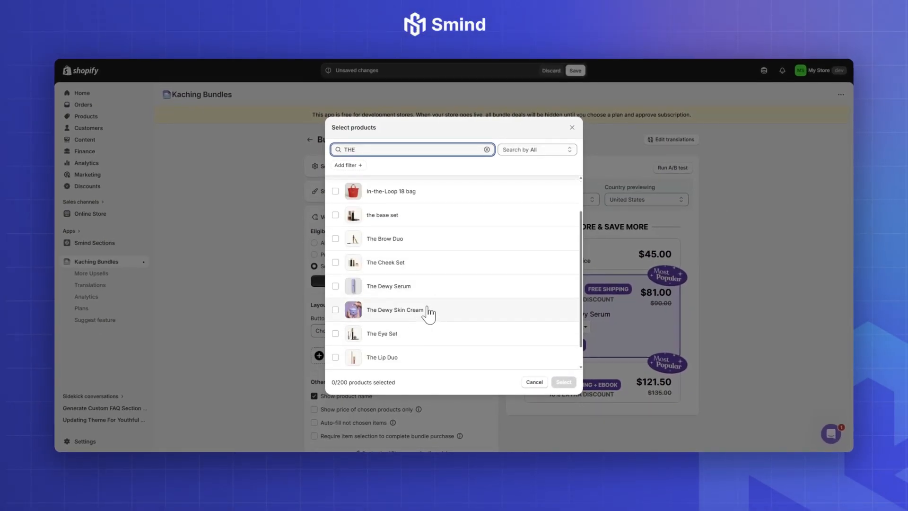
scroll(423, 336, down, 1)
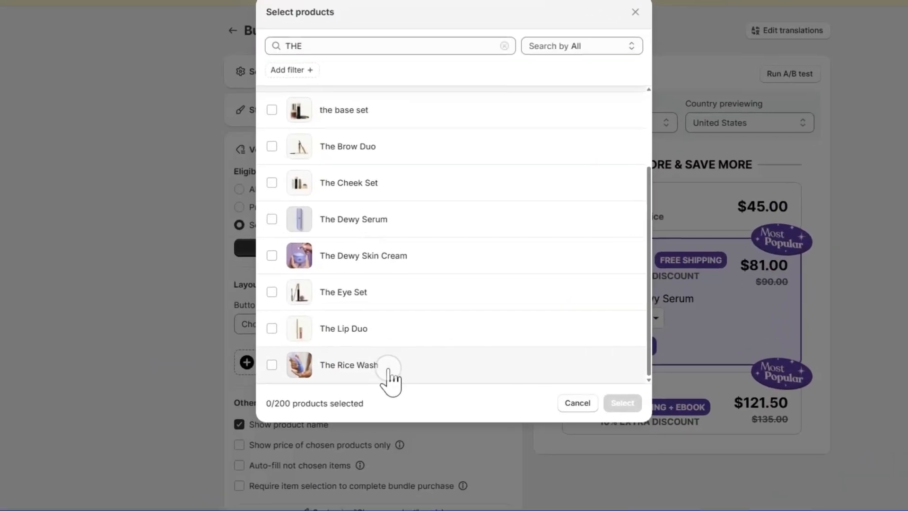
click(387, 369)
click(299, 255)
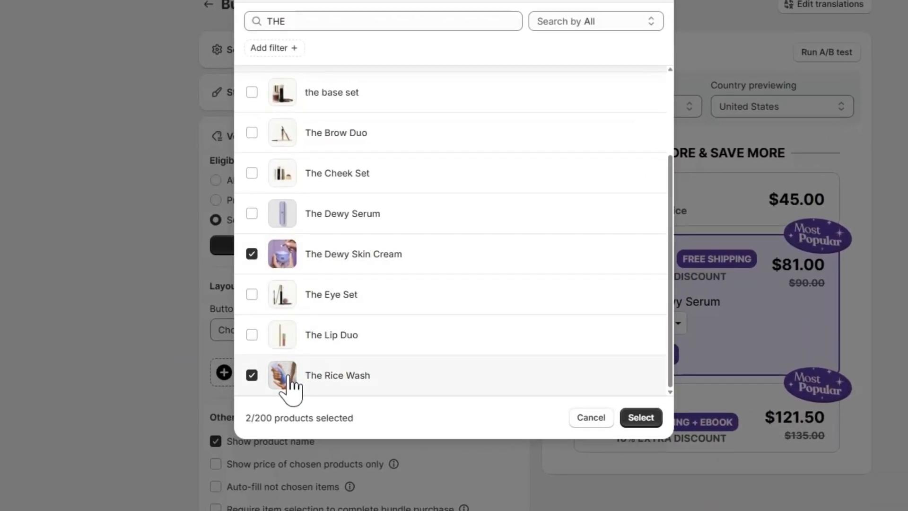
click(643, 419)
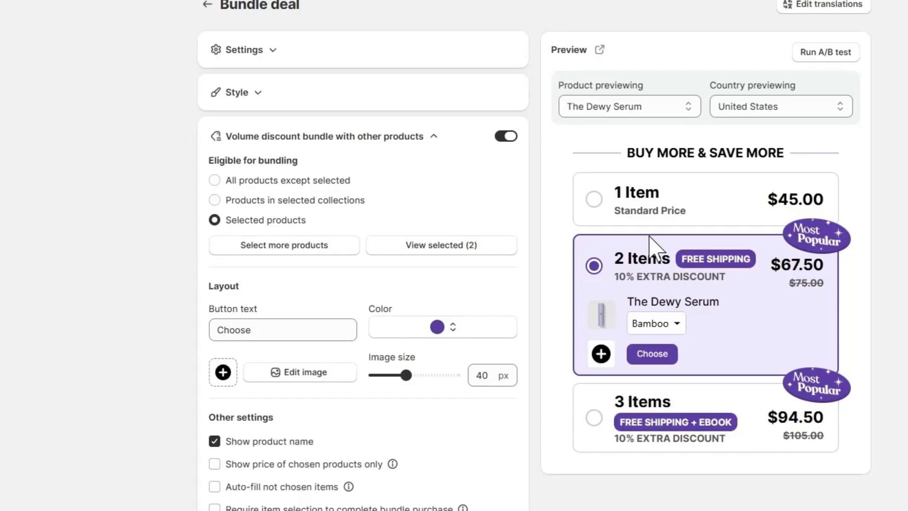
Preview the 3 Items bar and change the product-choice button text to "Select Your Items"
click(731, 422)
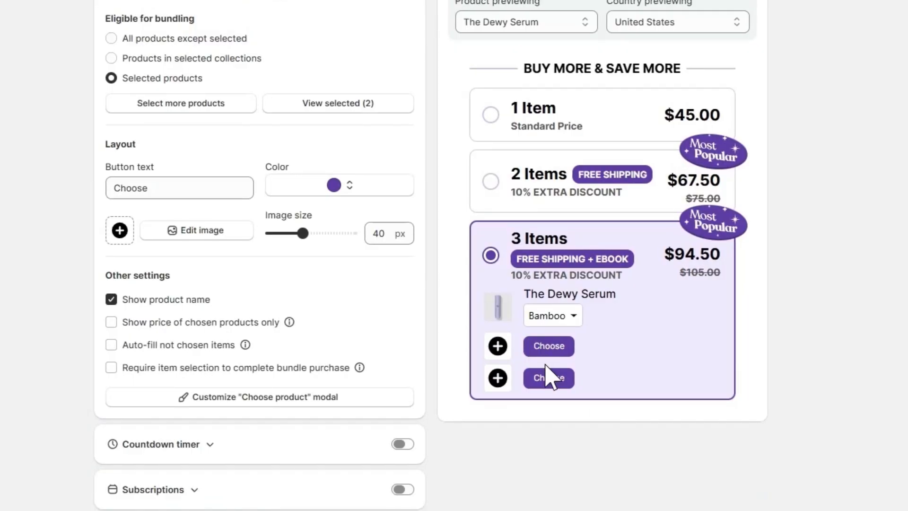
double_click(131, 188)
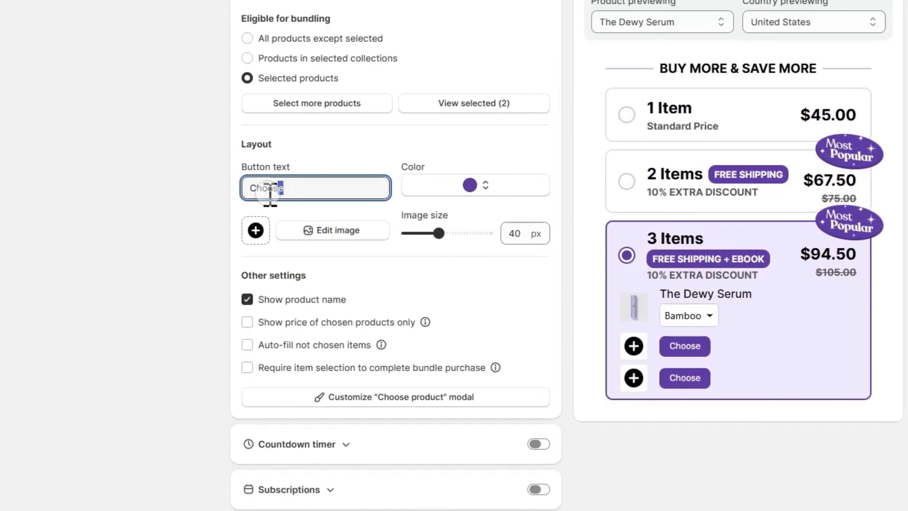
text(Select Your Items)
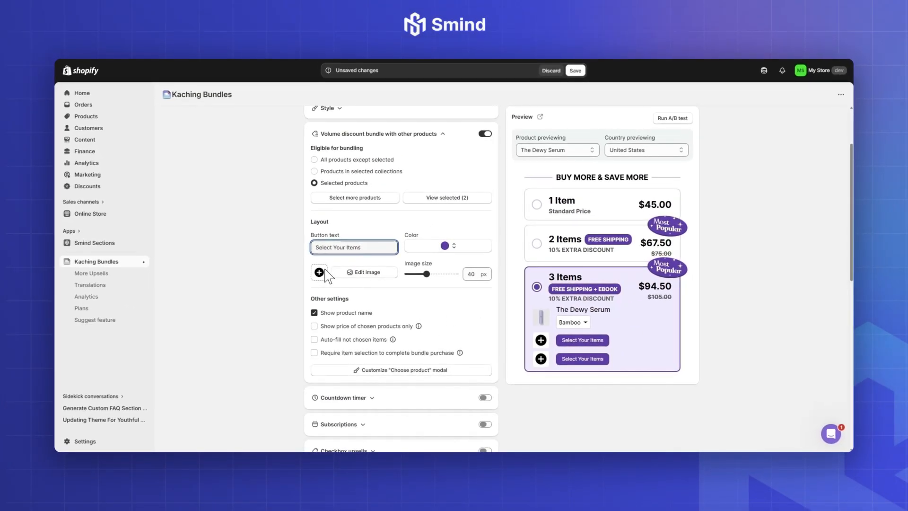
Replace the black plus image with the purple plus icon and set the image size to 35 px
click(326, 276)
double_click(322, 105)
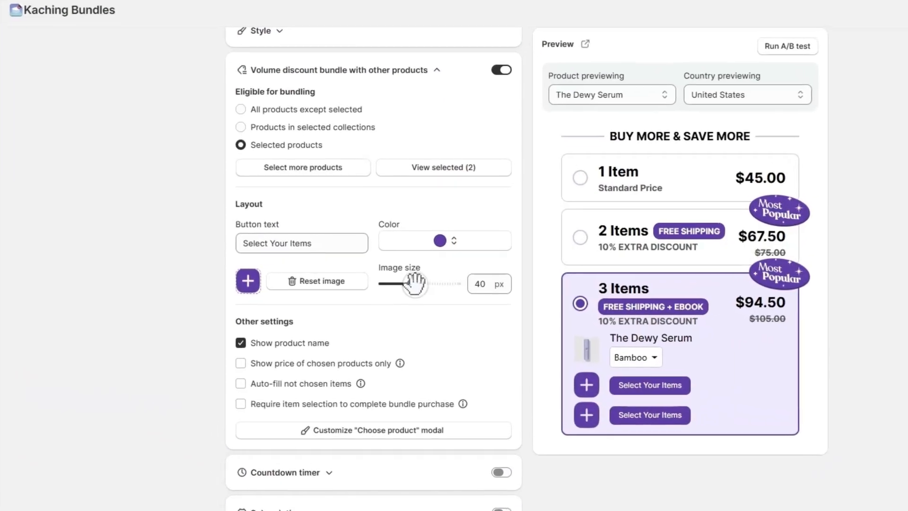
drag(426, 274, 392, 287)
double_click(487, 287)
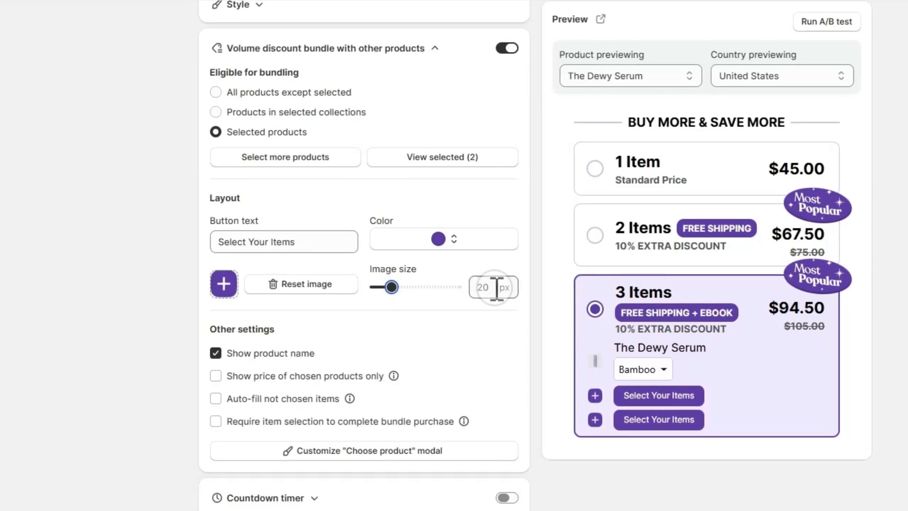
text(35)
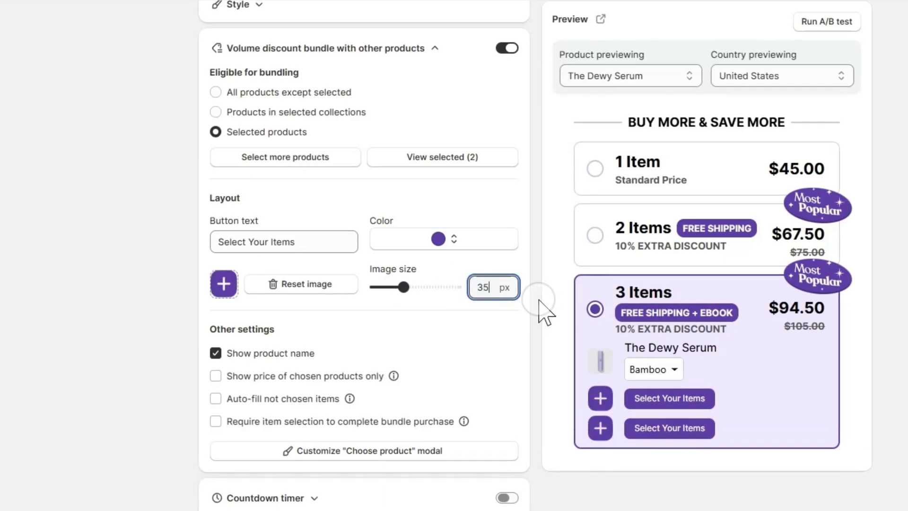
Check the product chooser from the 3 Items bar's preview, trying to choose The Dewy Skin Cream
click(676, 399)
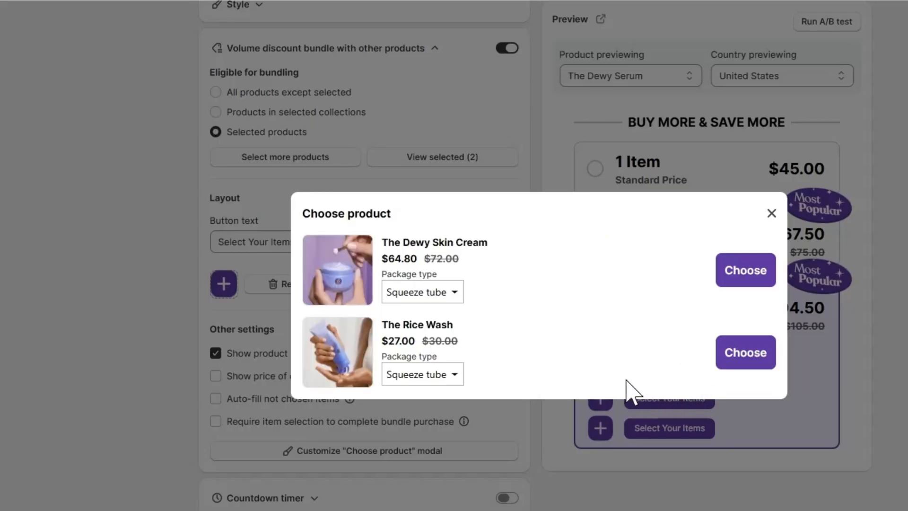
click(746, 272)
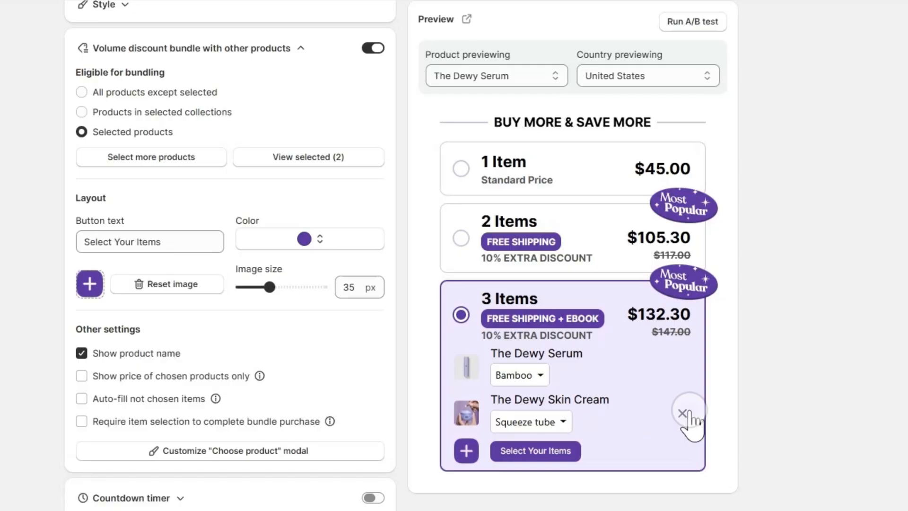
click(686, 412)
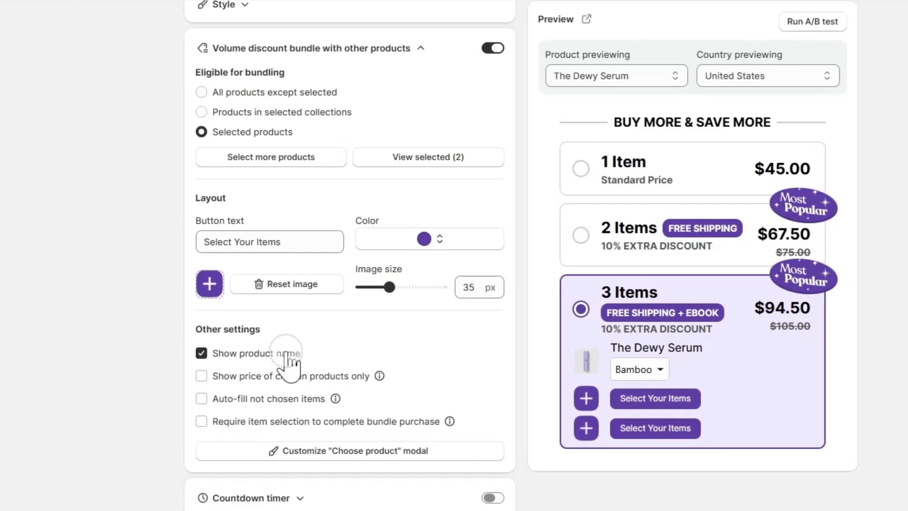
Try hiding the product name, showing the price of chosen products only, and auto-filling not chosen items, restoring each option
click(286, 353)
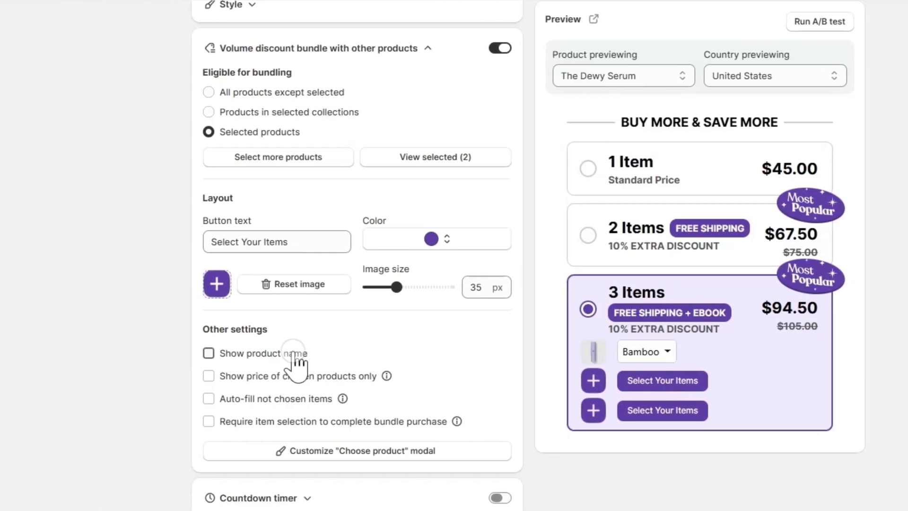
click(286, 353)
click(302, 376)
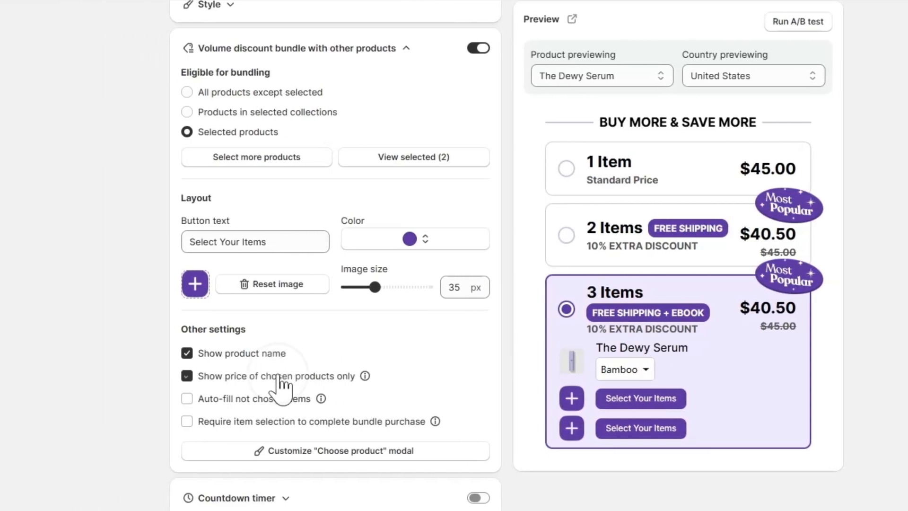
click(280, 377)
mouse_move(349, 377)
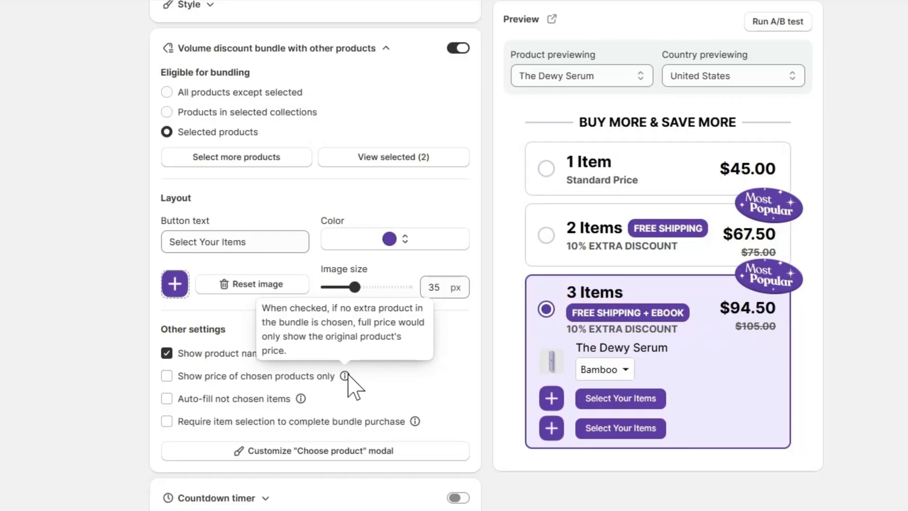
click(230, 399)
mouse_move(310, 402)
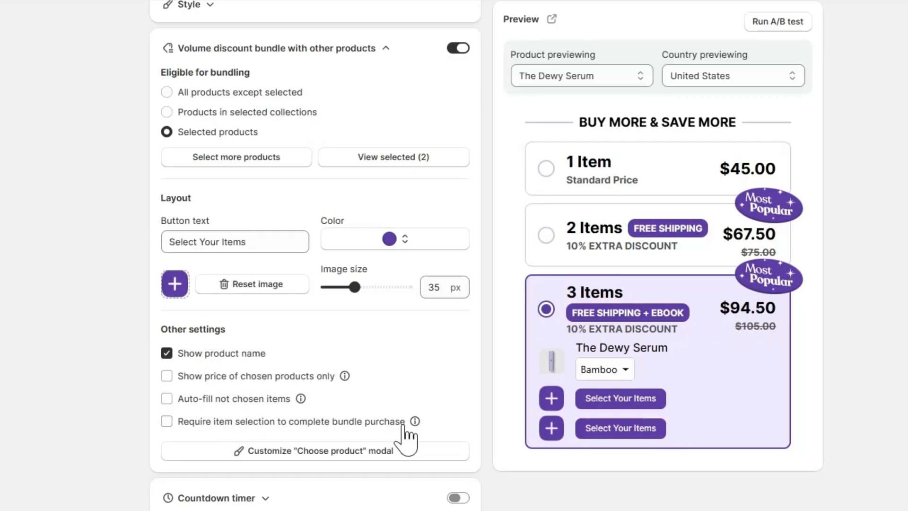
Try requiring item selection to complete the bundle purchase and examine its alert text
click(354, 421)
mouse_move(415, 421)
scroll(417, 425, down, 2)
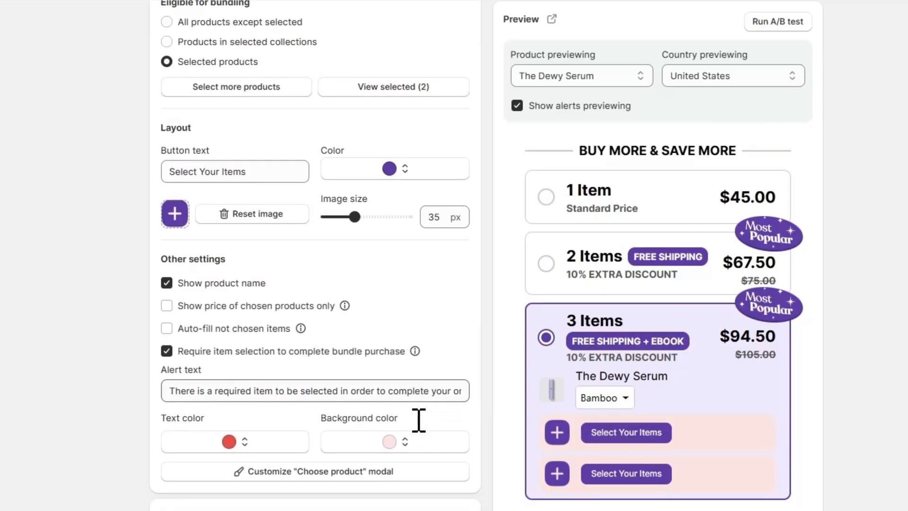
drag(215, 387, 416, 387)
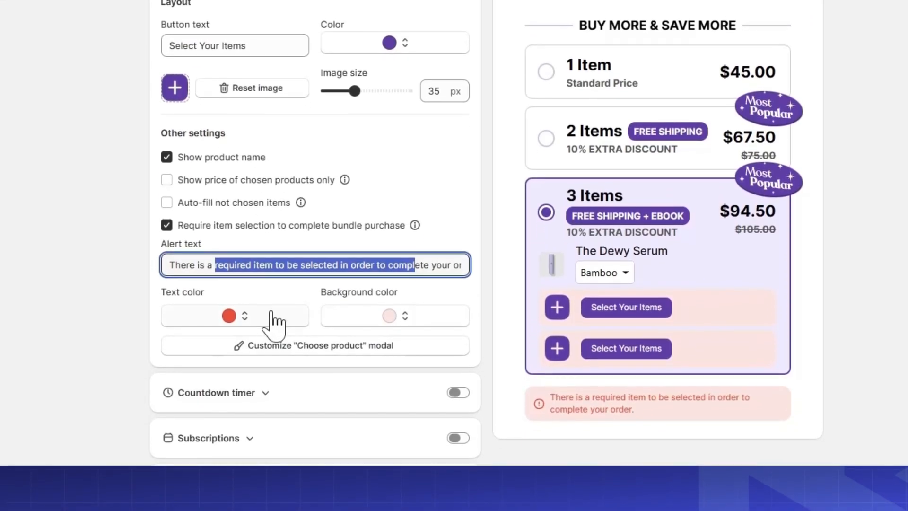
Try a muted red alert text color and adjust the alert background color, and turn off required item selection
click(238, 316)
click(216, 196)
drag(216, 200, 204, 180)
click(389, 318)
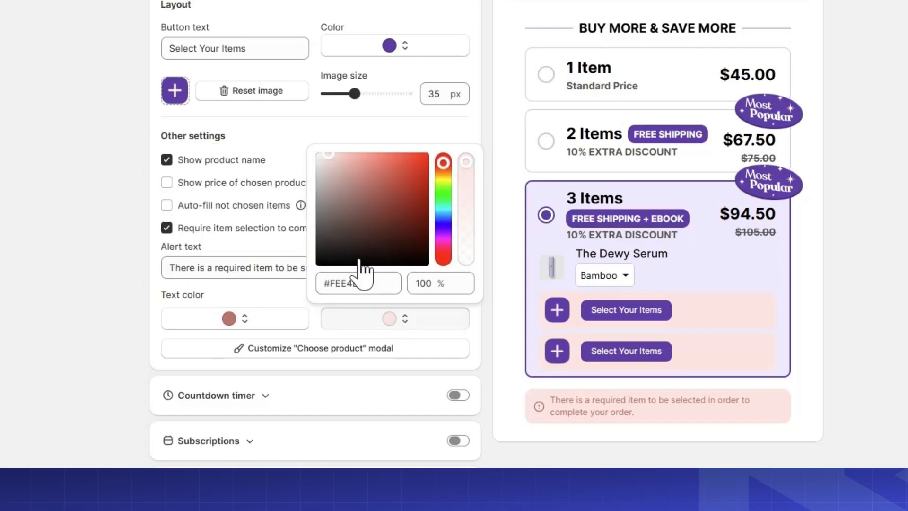
drag(361, 264, 329, 150)
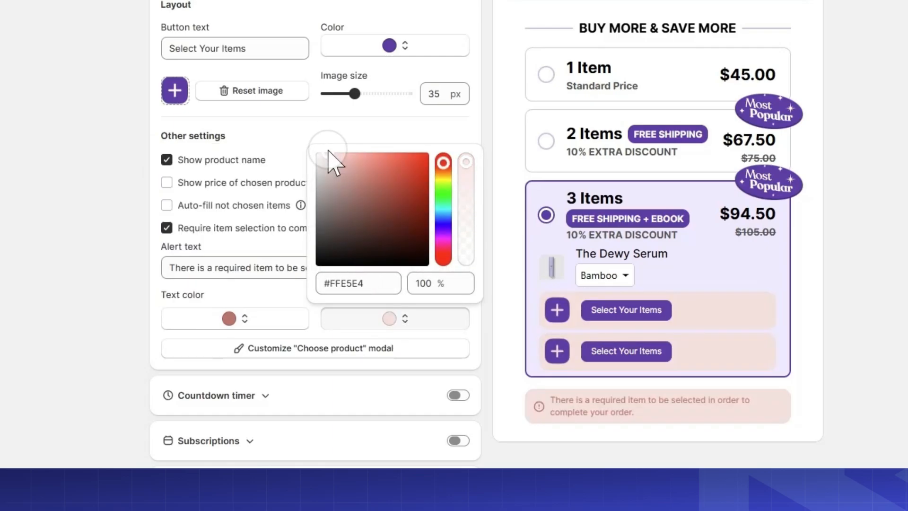
click(228, 227)
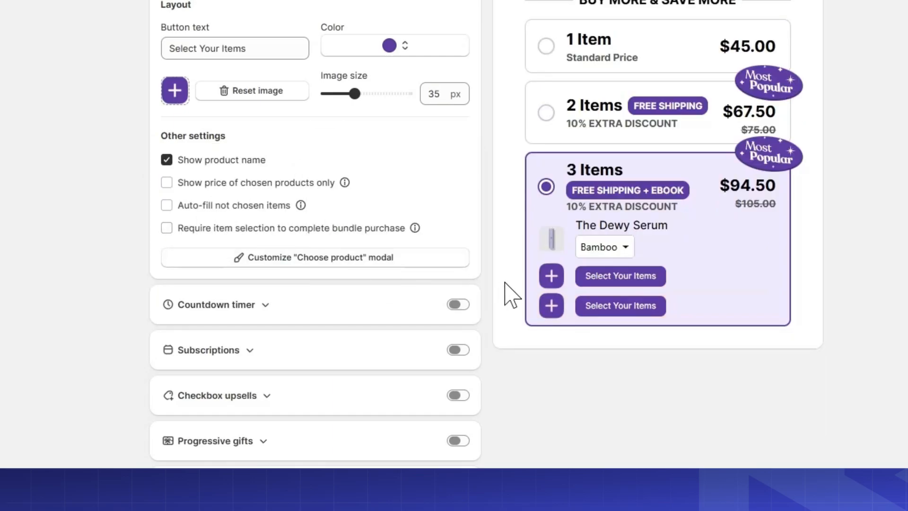
Open the "Choose product" modal's customization, try a larger primary button, and set its size back to 16 px
click(307, 259)
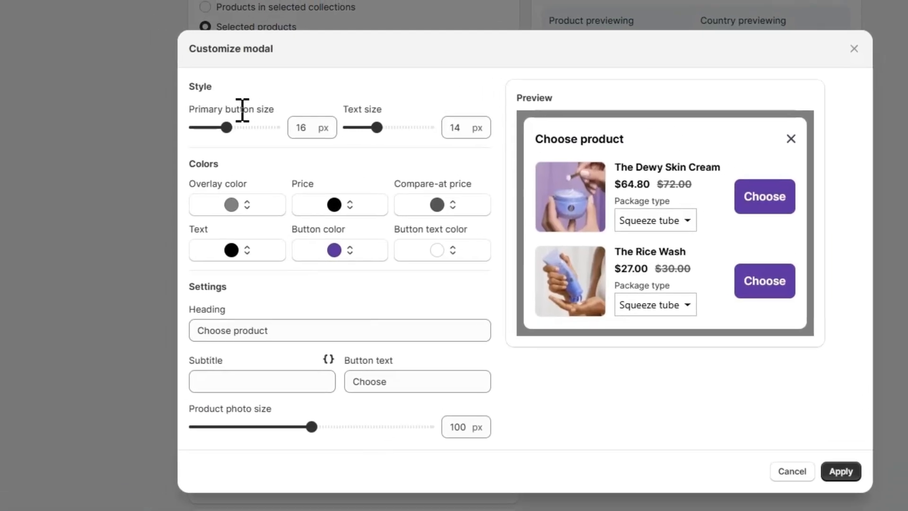
drag(272, 137, 278, 140)
click(348, 140)
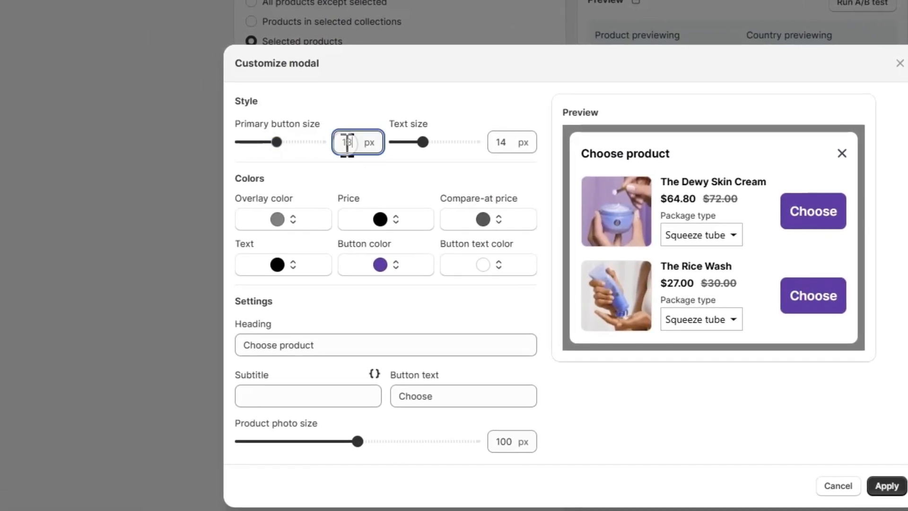
text(16)
Try adjusting the modal's text size and set it to 14 px
mouse_move(422, 142)
mouse_down()
mouse_move(441, 142)
mouse_move(421, 142)
mouse_up()
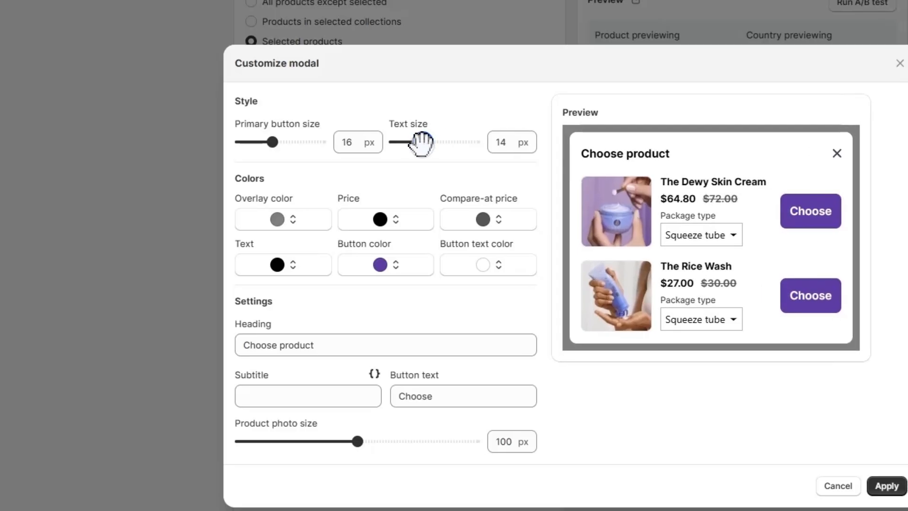
click(503, 150)
key(BackSpace)
text(4)
click(486, 165)
Set the modal's overlay color to #5D3BA9 as a base and lighten it to a pale lavender
click(278, 219)
drag(253, 290, 233, 285)
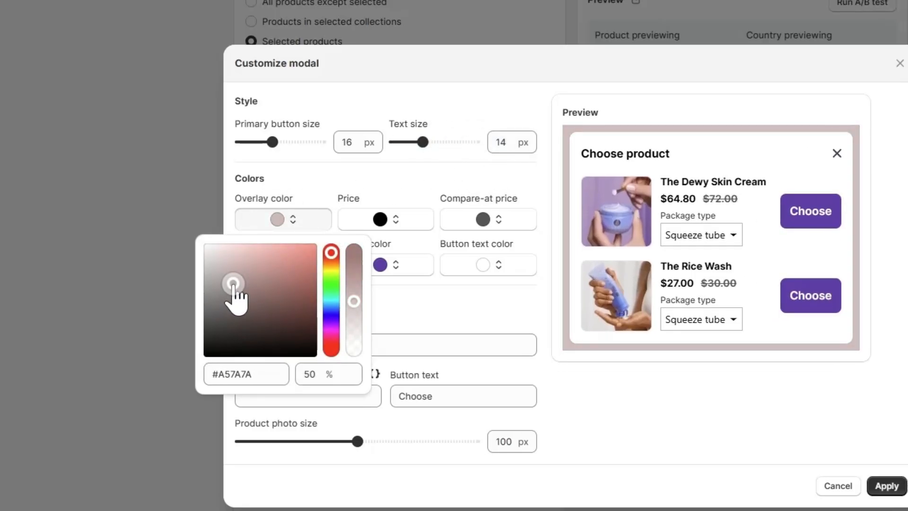
drag(260, 374, 211, 374)
text(#5D3BA9)
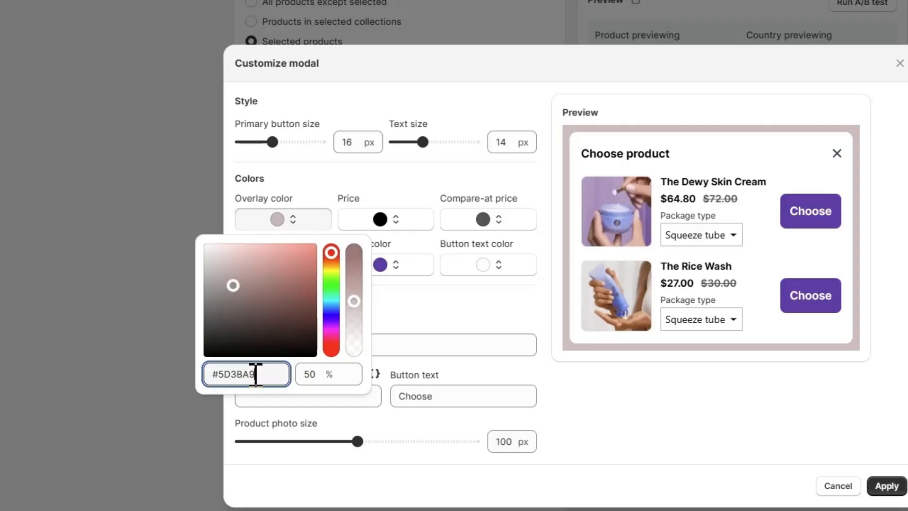
click(533, 323)
click(278, 221)
drag(251, 274, 218, 246)
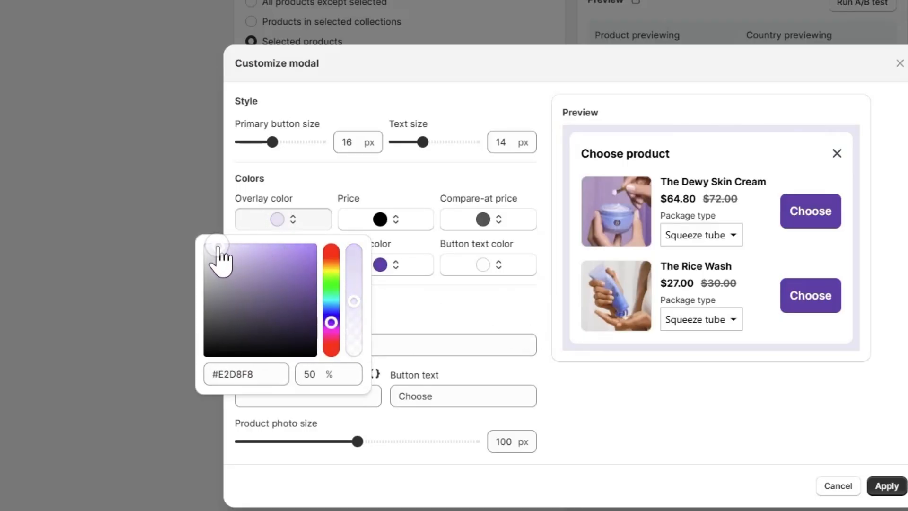
click(418, 284)
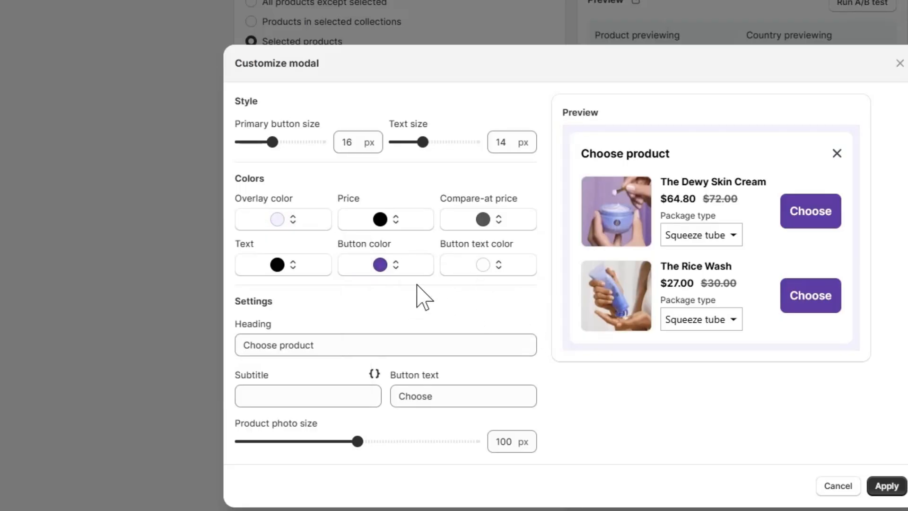
Check the hex code of the modal's button color
click(381, 266)
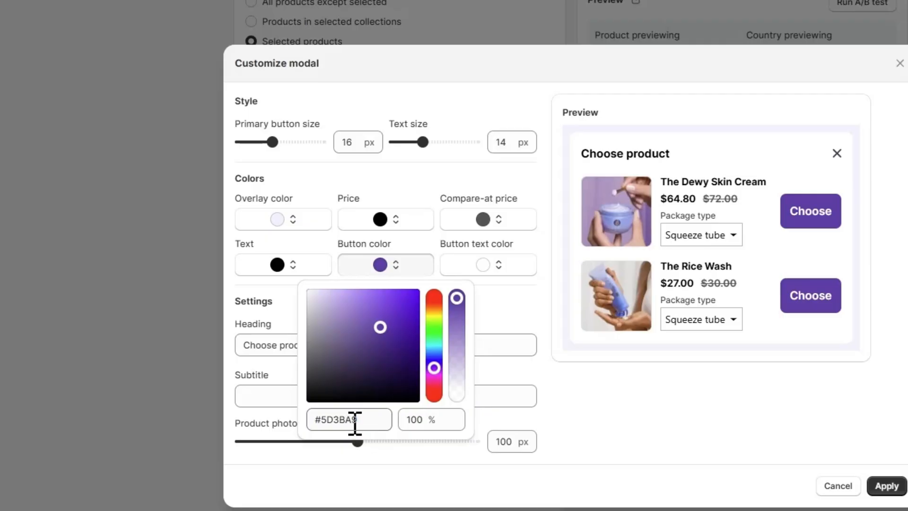
drag(354, 420, 317, 419)
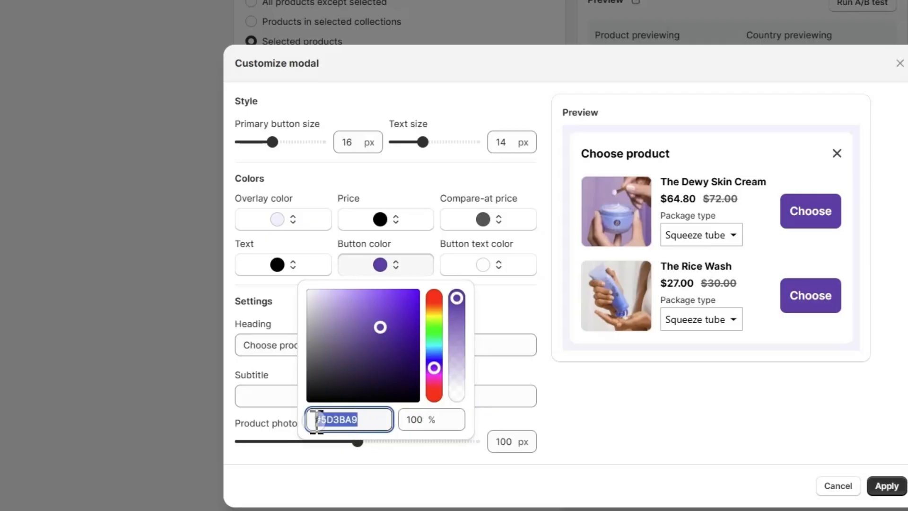
click(497, 311)
Set the modal's heading to "Get 10% Off For Each Products"
drag(387, 351, 198, 350)
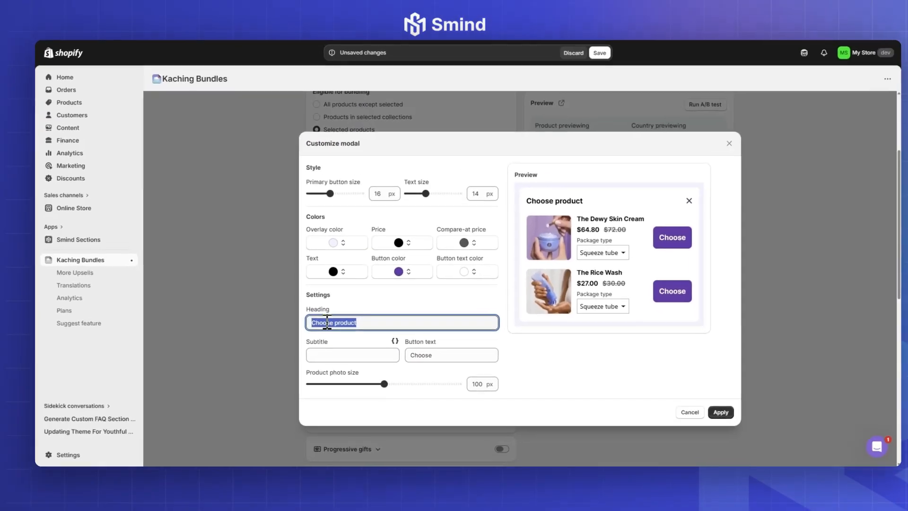
text(Get 10% )
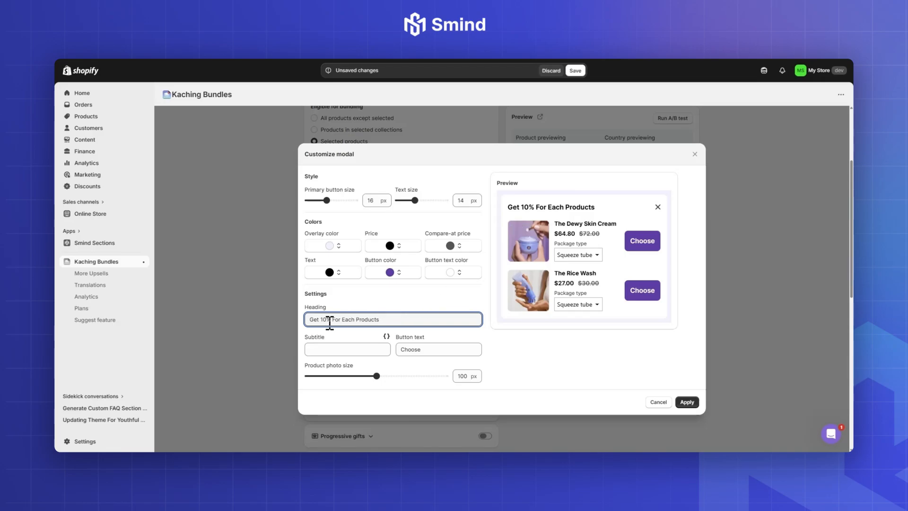
text(Off)
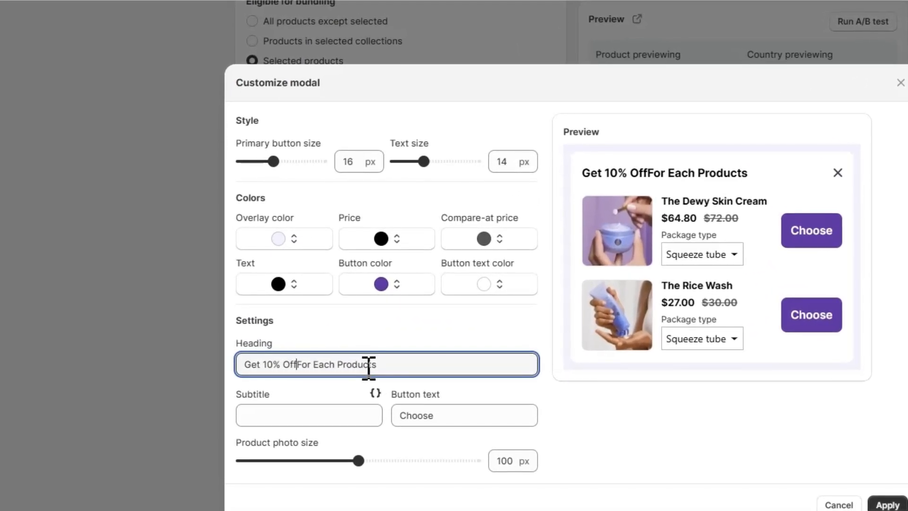
click(397, 332)
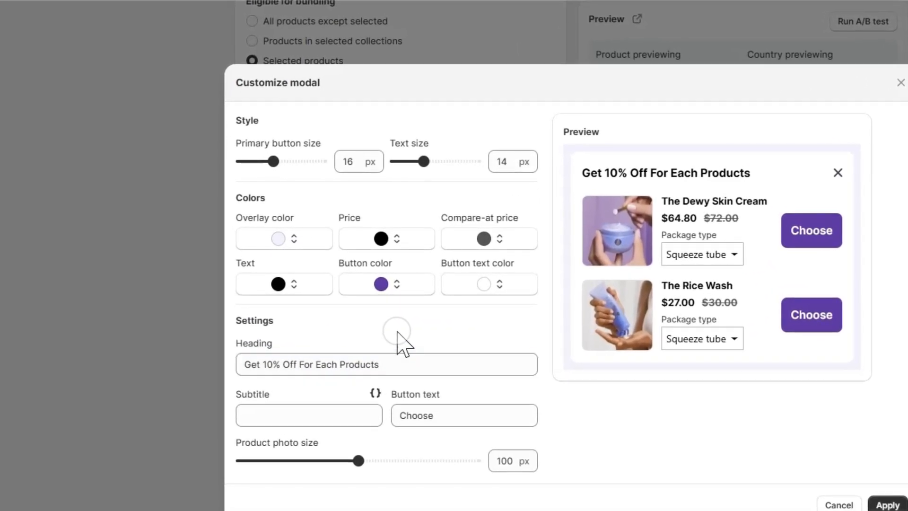
double_click(435, 412)
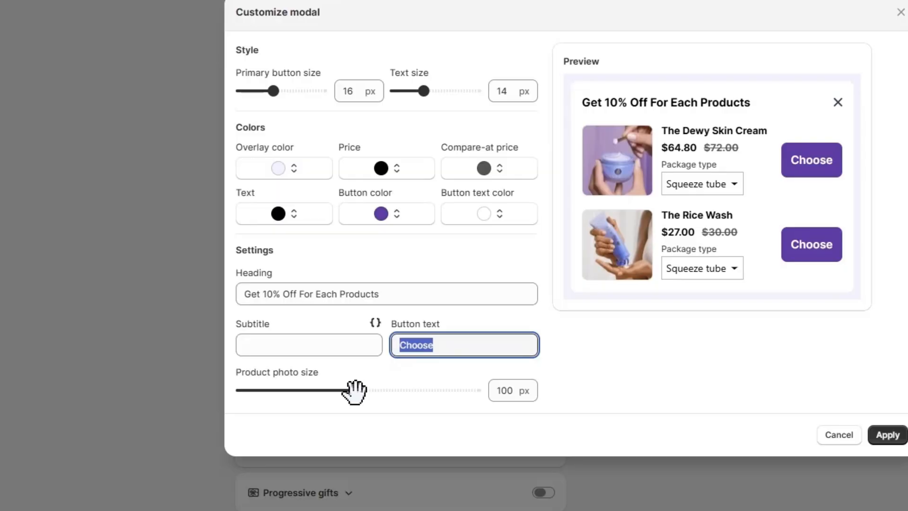
Try a smaller product photo size in the modal, set it back to 100 px, and apply the modal customization
drag(358, 461, 340, 461)
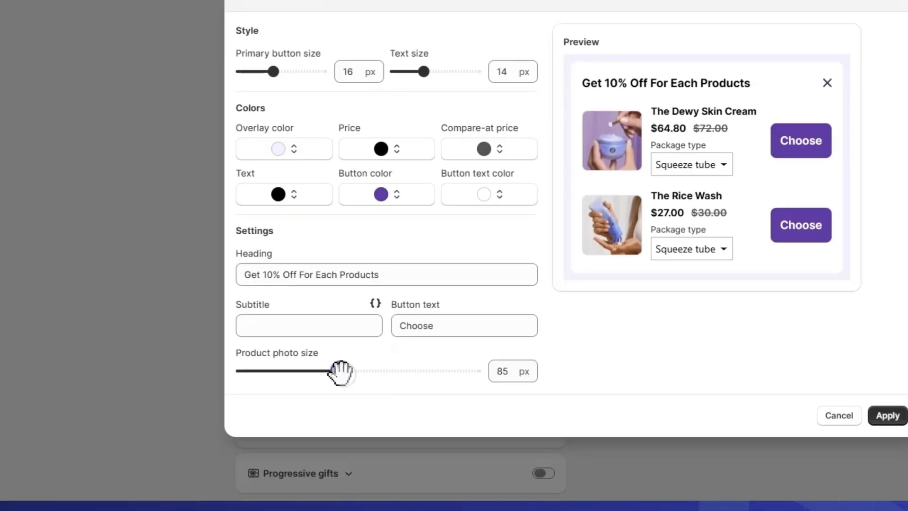
drag(341, 372, 362, 371)
double_click(507, 372)
text(100)
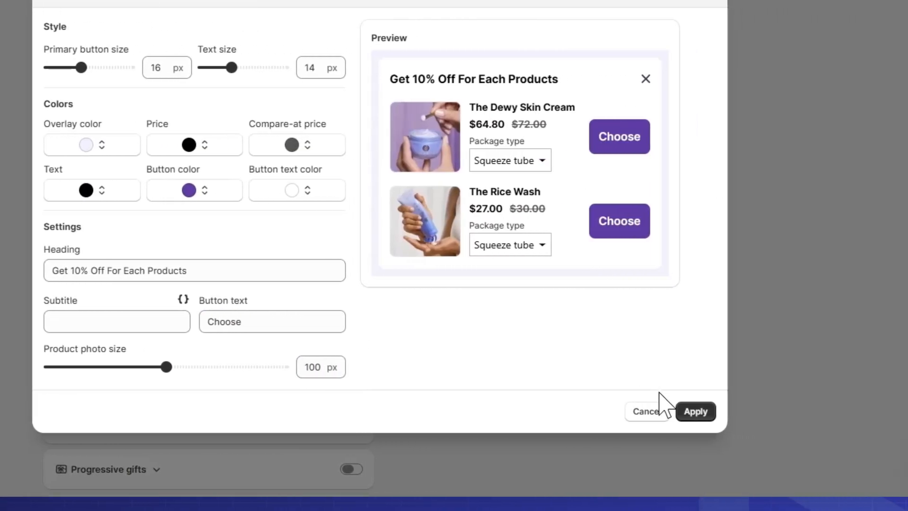
click(884, 412)
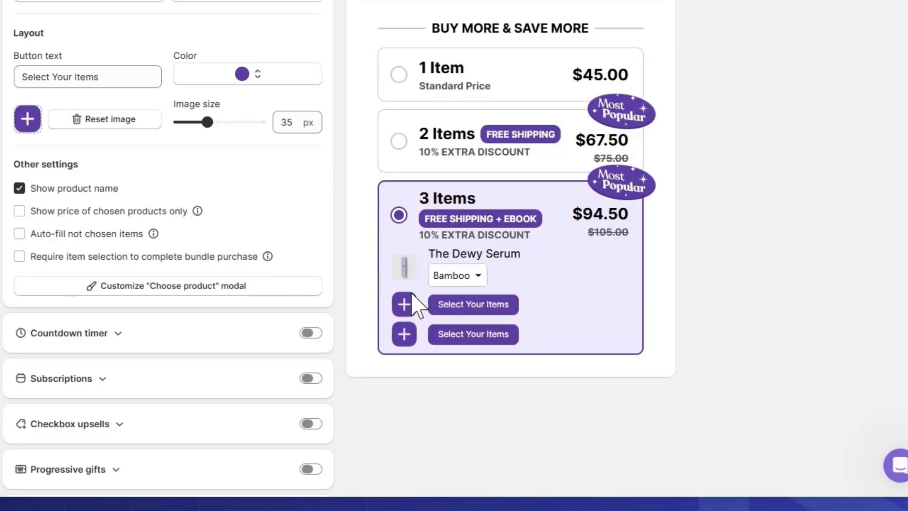
Preview the product chooser from the 3 Items bar, close it, and collapse the volume discount bundle settings
click(413, 306)
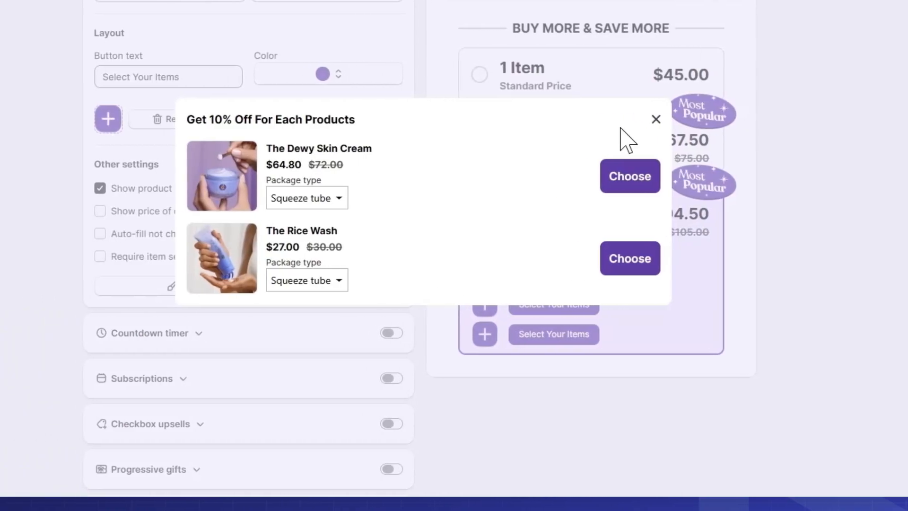
click(655, 119)
scroll(274, 243, up, 5)
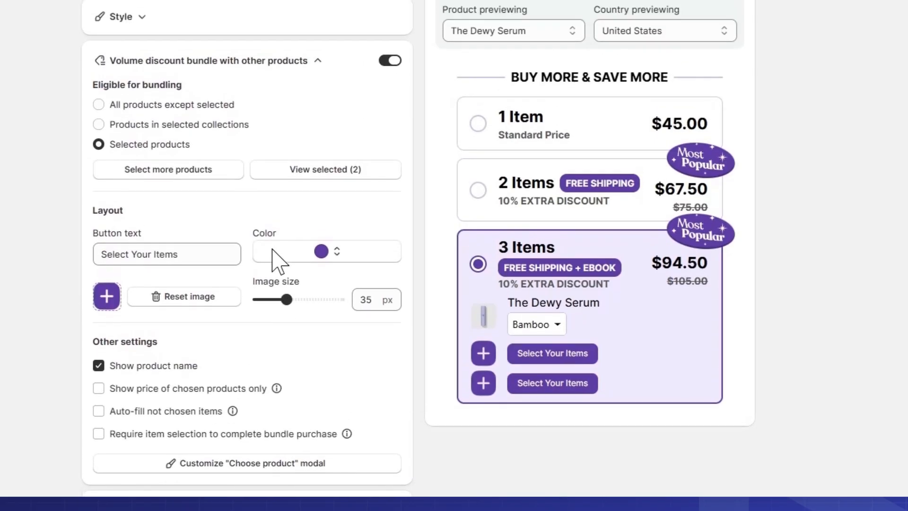
click(316, 97)
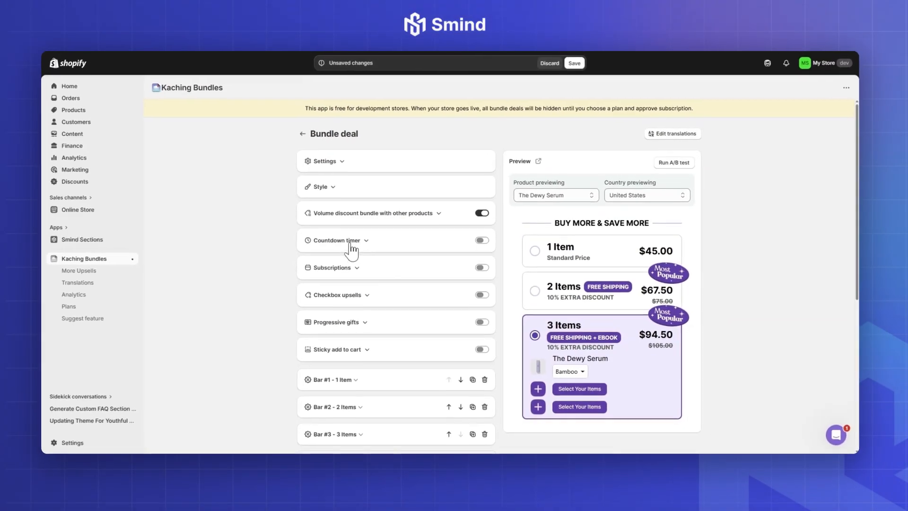
click(373, 256)
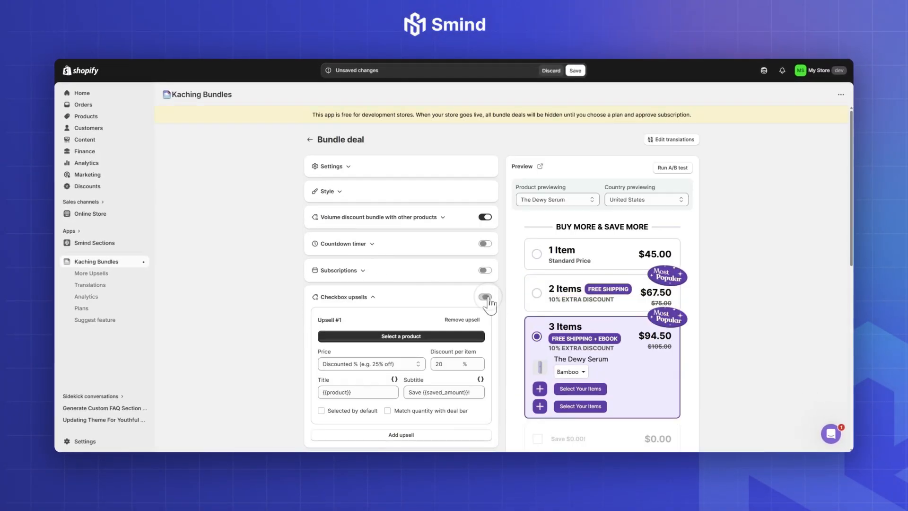
scroll(576, 391, down, 3)
click(372, 174)
click(484, 297)
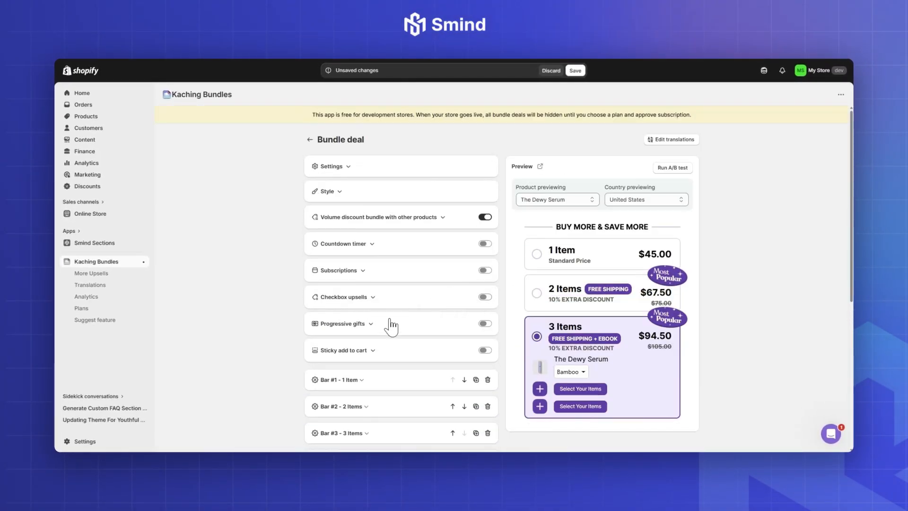
Turn on progressive gifts, review their title and subtitle style options, and return to their settings
click(380, 324)
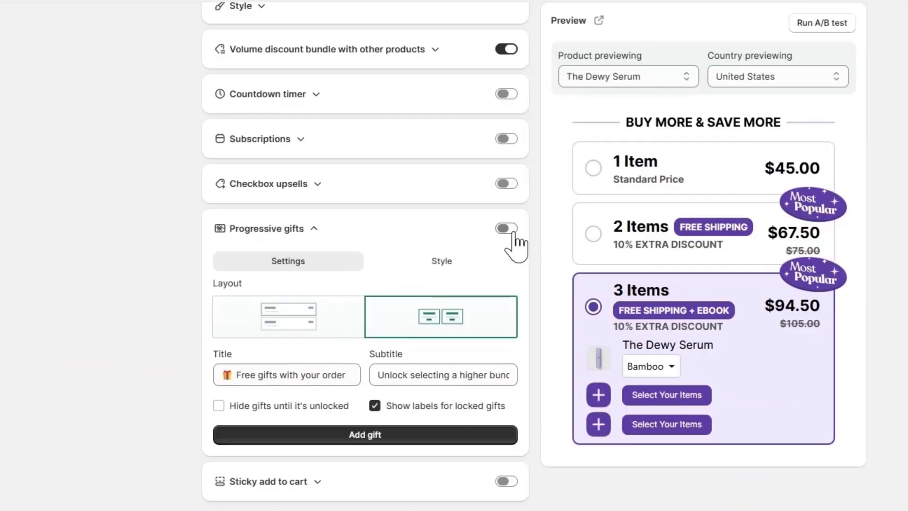
click(503, 230)
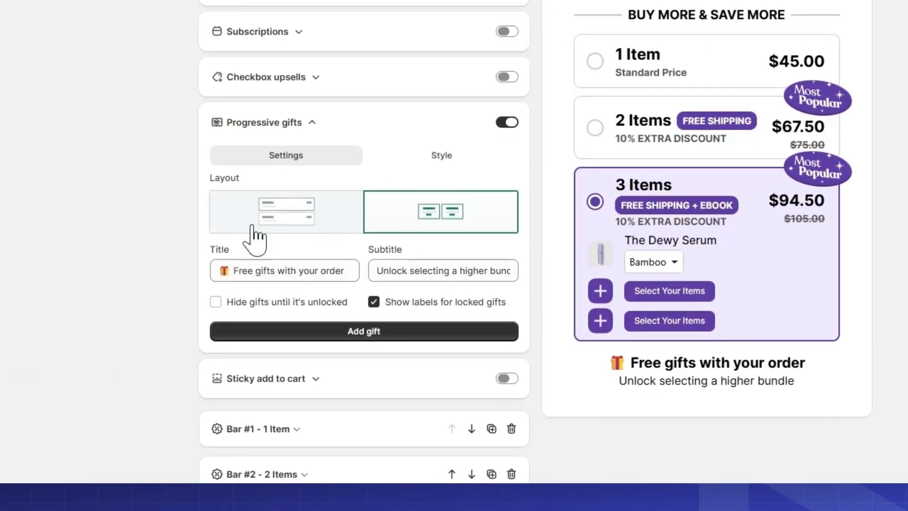
click(429, 155)
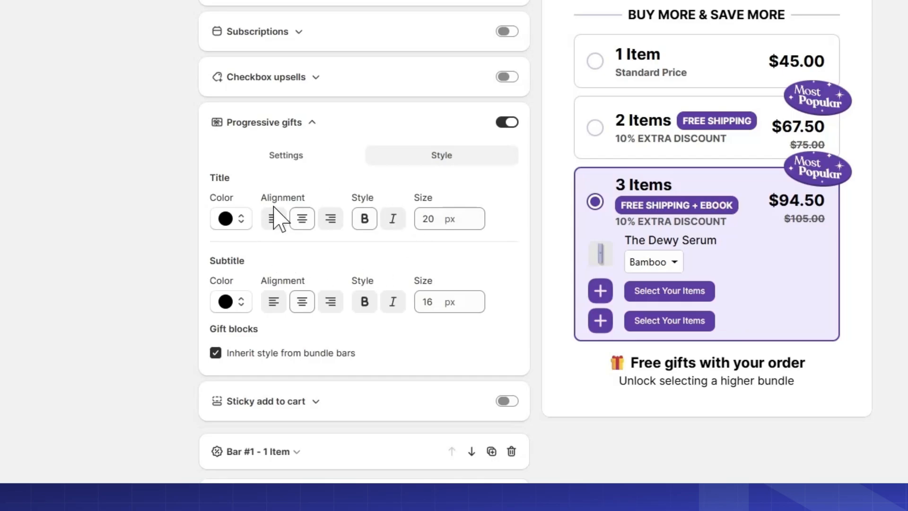
click(286, 156)
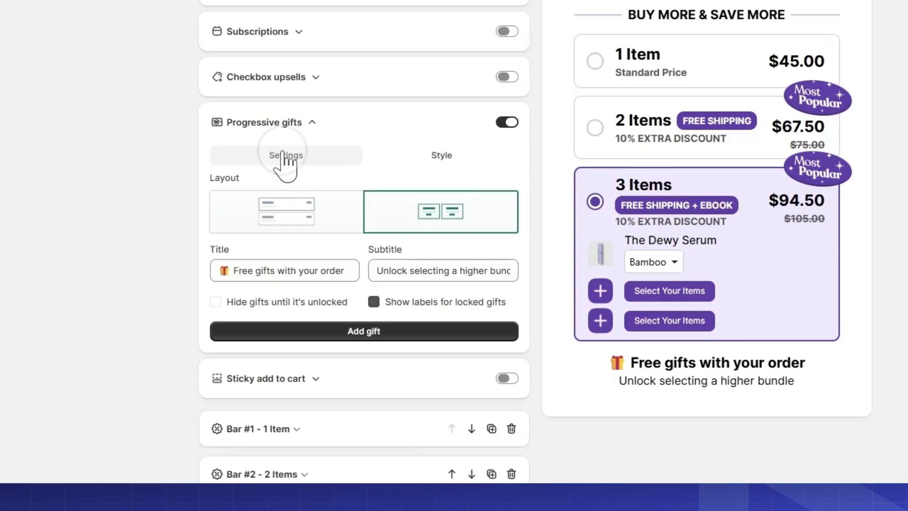
Choose the stacked row layout for the progressive gifts and review the title and subtitle texts
click(305, 219)
click(400, 209)
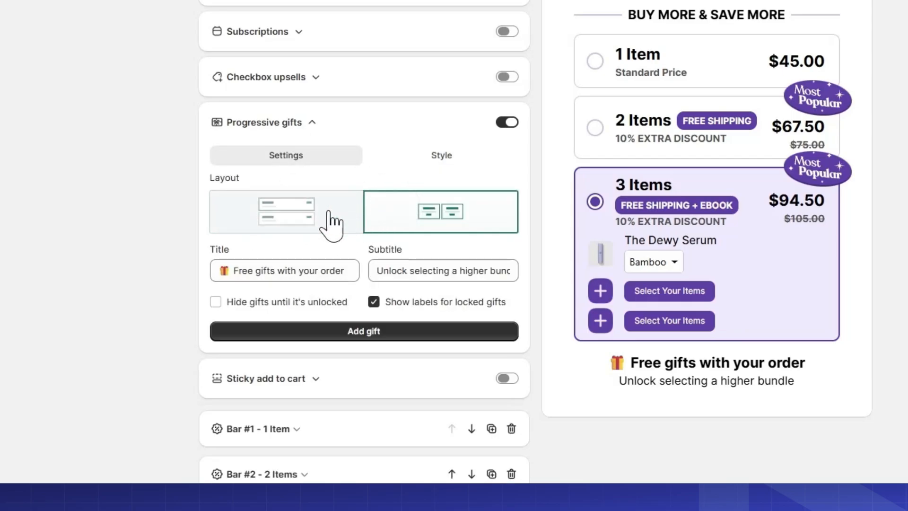
click(311, 222)
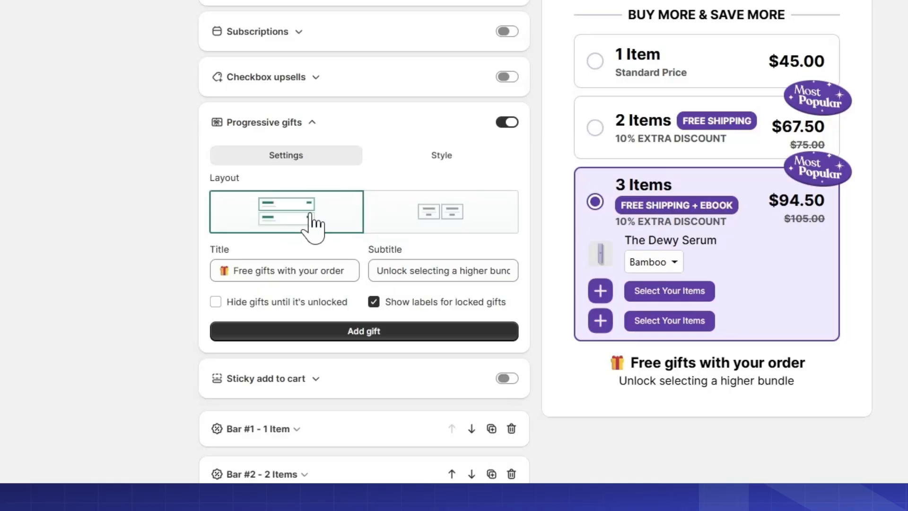
click(290, 265)
drag(252, 269, 311, 269)
click(311, 269)
drag(391, 271, 462, 272)
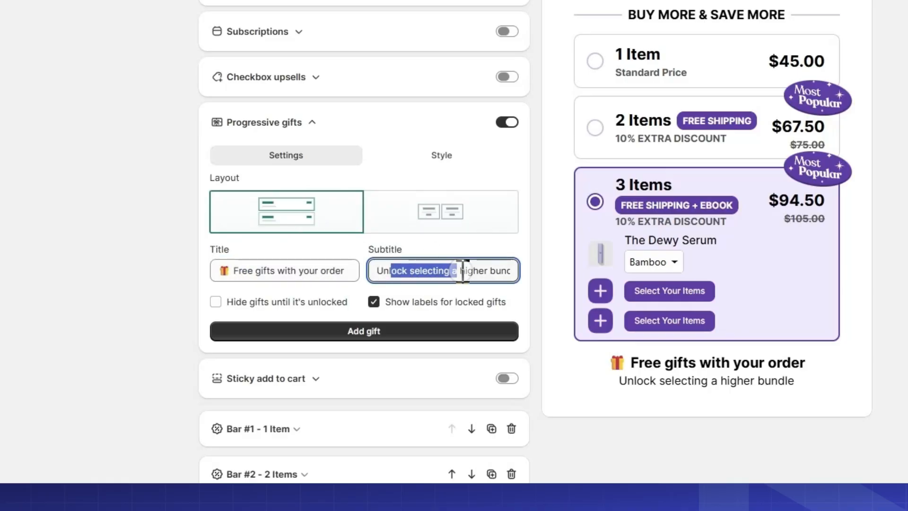
click(474, 272)
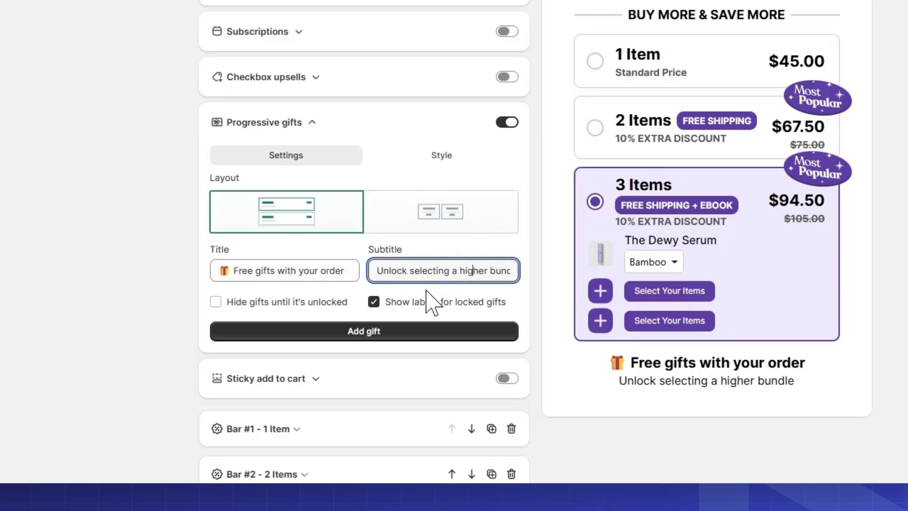
Add a gift of the Free shipping type and replace its image with the "FREE" gift truck picture
click(370, 332)
scroll(395, 341, down, 2)
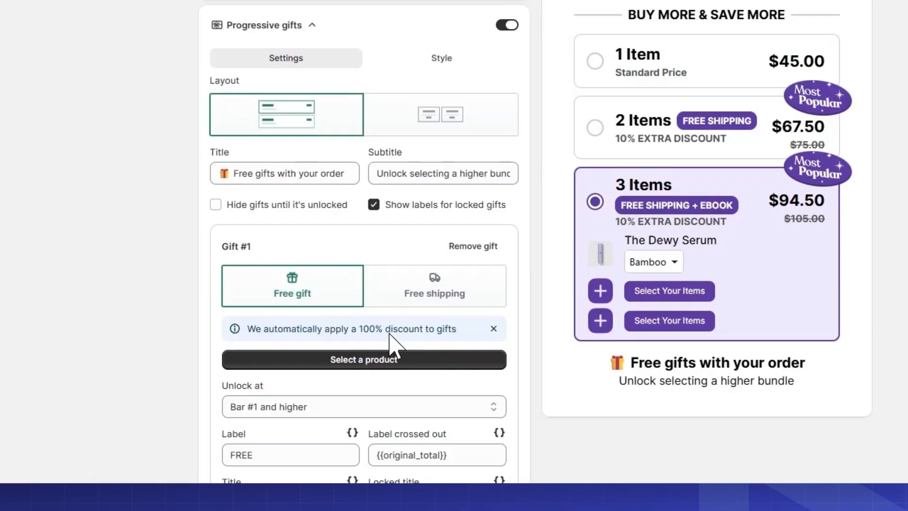
scroll(402, 293, down, 1)
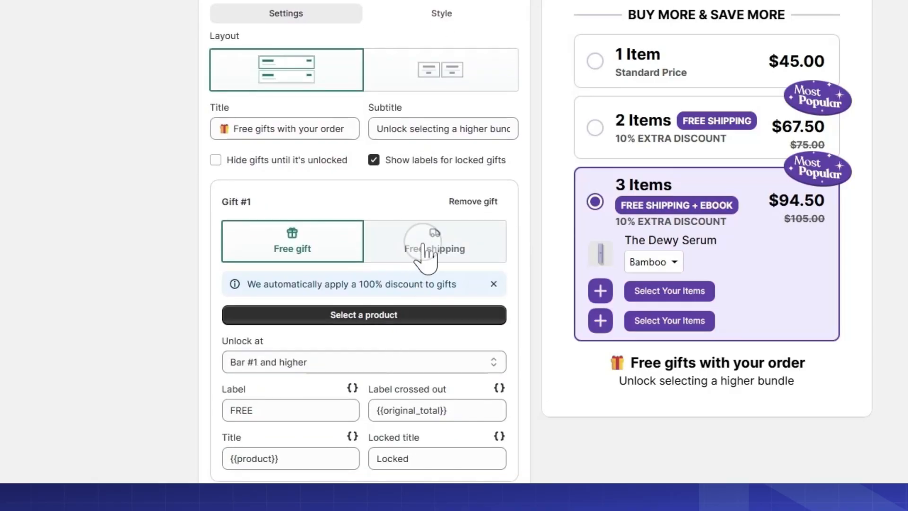
click(424, 245)
scroll(416, 260, down, 3)
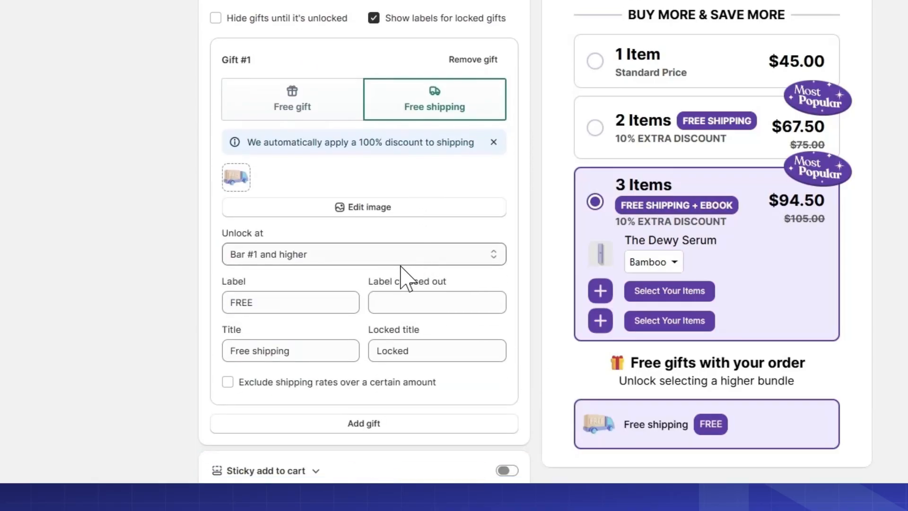
click(240, 178)
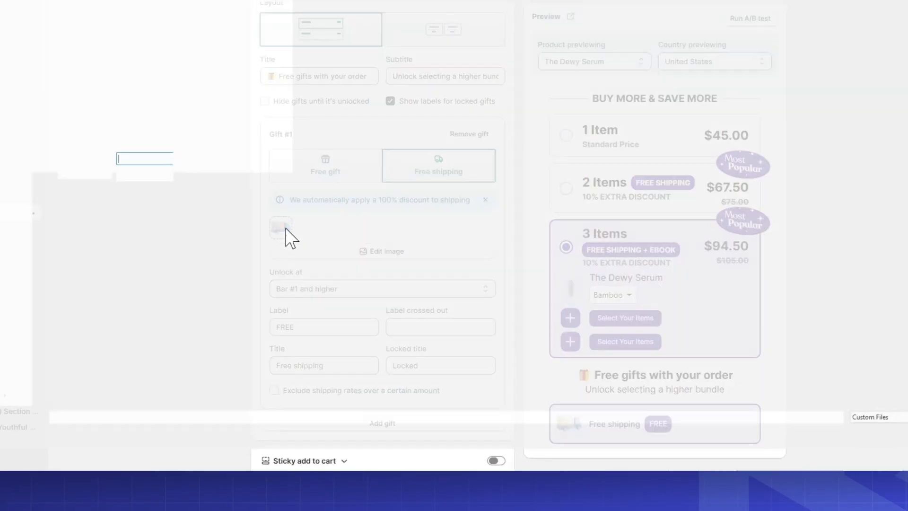
double_click(292, 108)
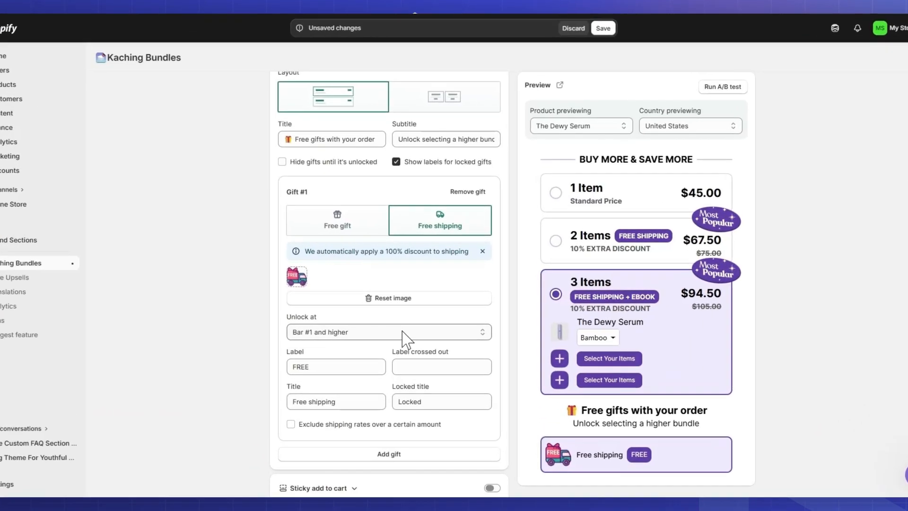
Set the free shipping gift to unlock at Bar #2 and higher and check it against the preview's bars
click(412, 318)
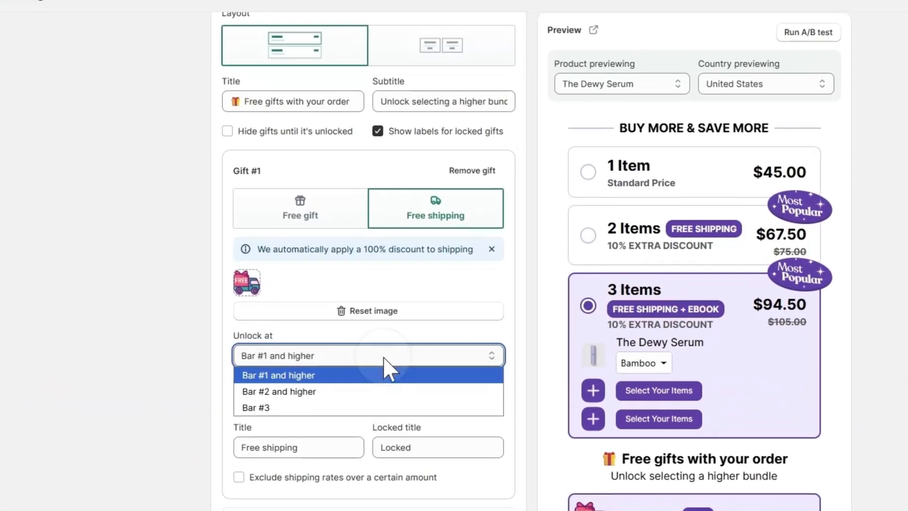
click(402, 339)
click(595, 247)
scroll(638, 257, down, 4)
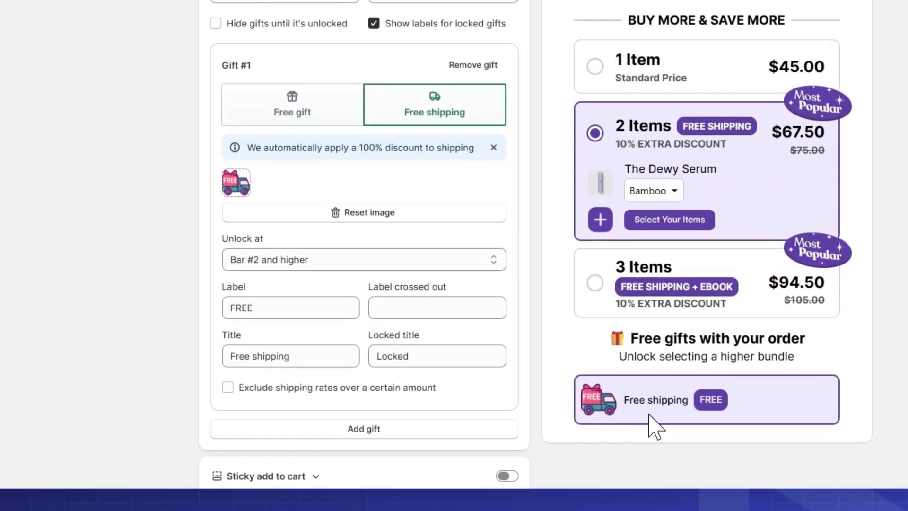
click(625, 78)
click(652, 191)
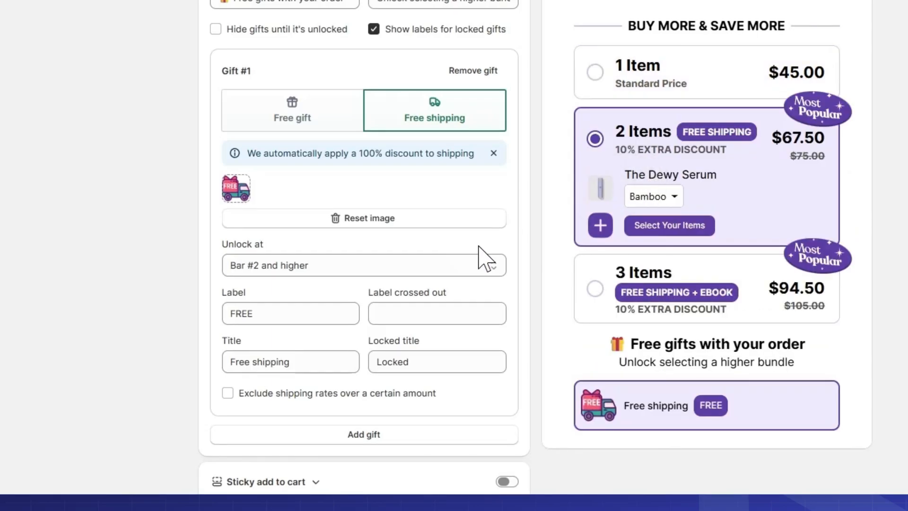
Clear the gift's label, set its title to "FREE SHIPPING", and preview the gift with the 1 Item bar selected
click(272, 314)
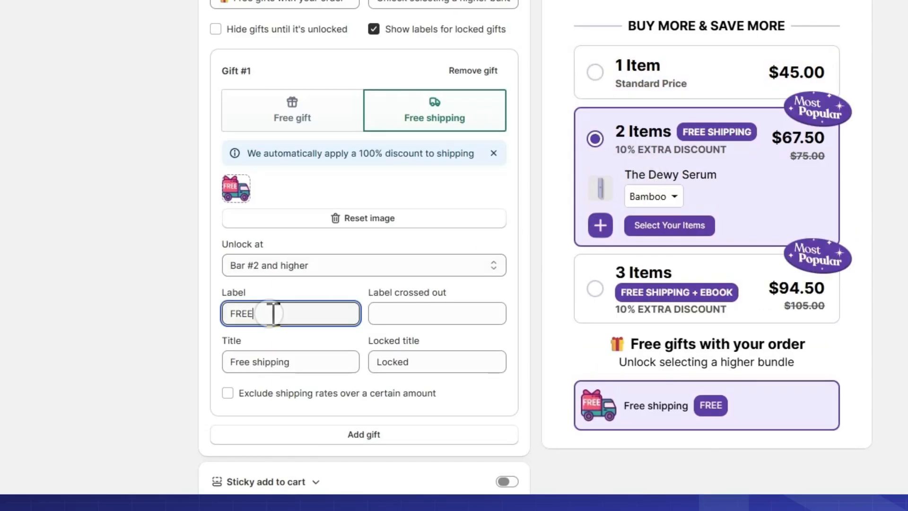
key(BackSpace)
drag(308, 362, 217, 361)
text(FREE SHIPPING)
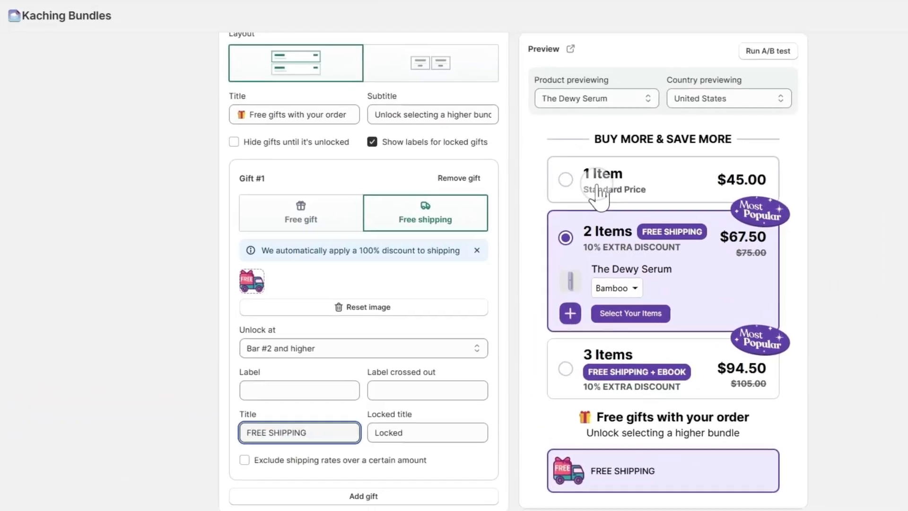
click(554, 213)
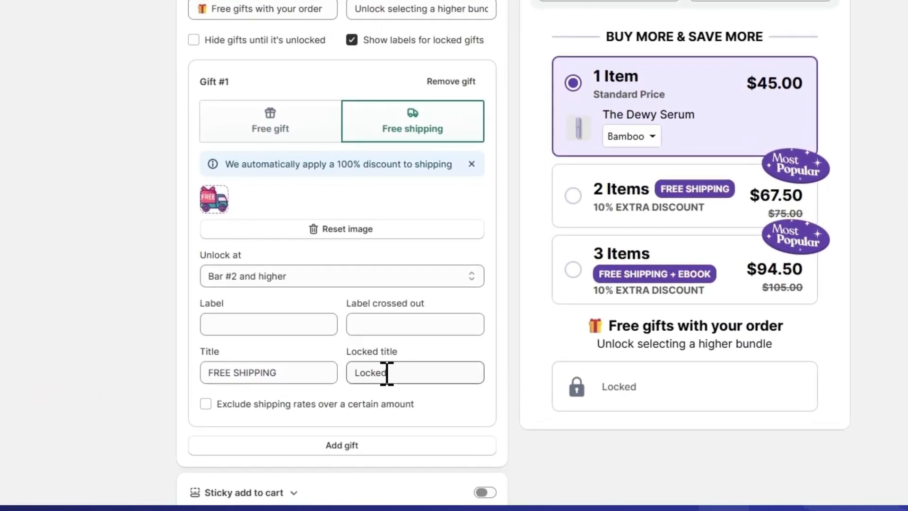
Enable the exclusion of shipping rates over a certain amount for the gift and set the amount to $20
click(376, 405)
scroll(377, 403, down, 3)
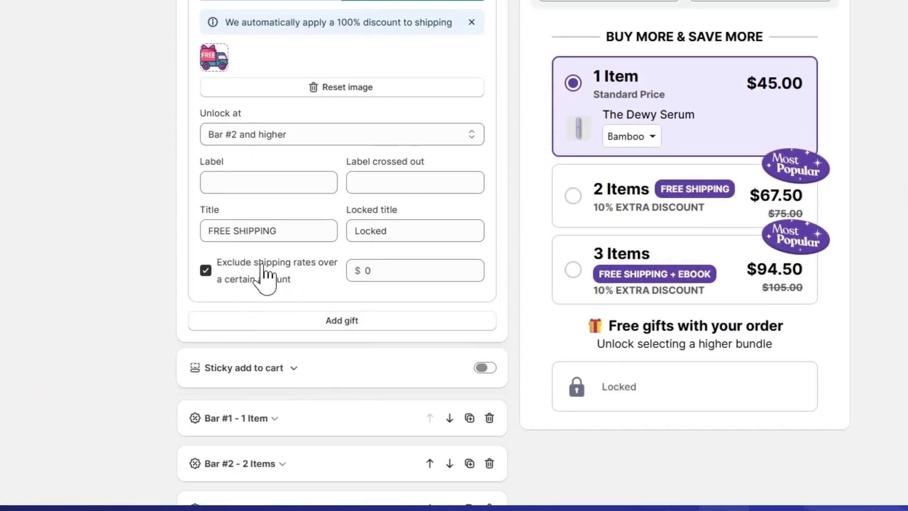
click(355, 270)
text(20)
click(323, 290)
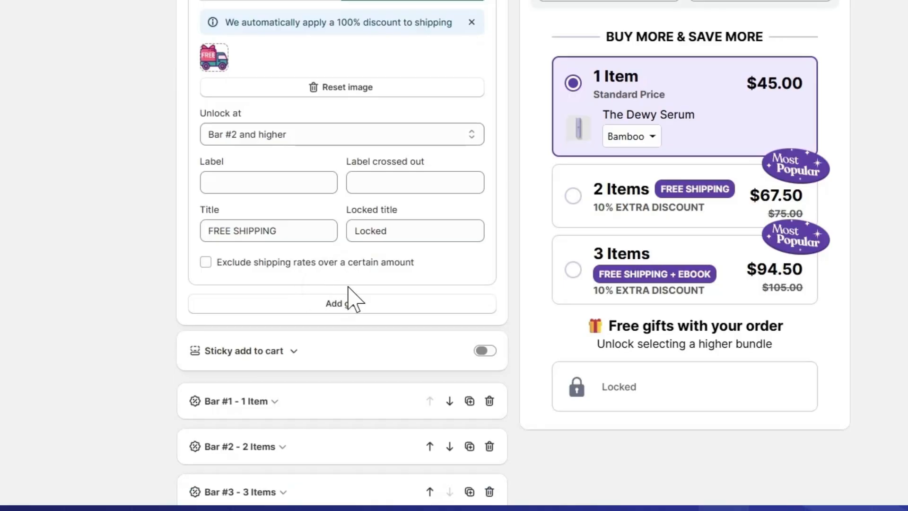
click(332, 263)
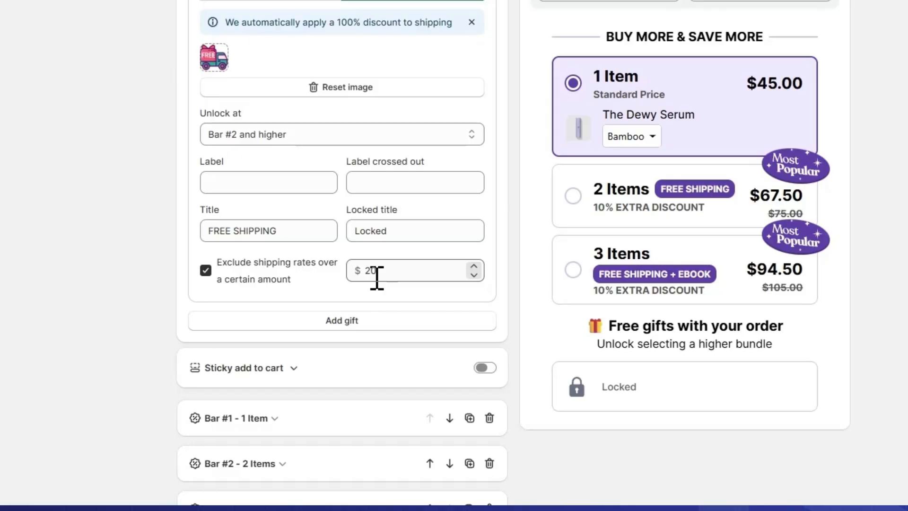
Disable the shipping rate exclusion on the first gift and add the product "Ebook Pure Skin Discover the Japanese Ritual of Glowing" as a second gift
click(279, 278)
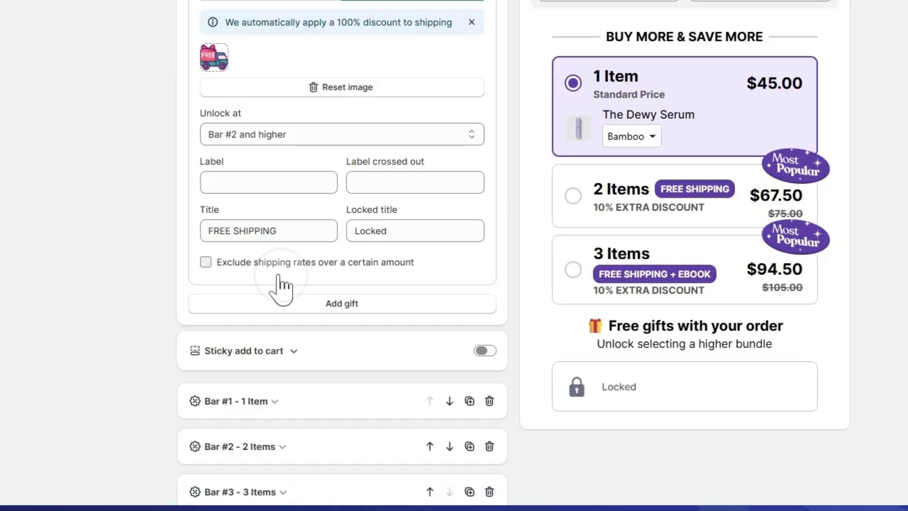
click(310, 312)
scroll(324, 340, down, 5)
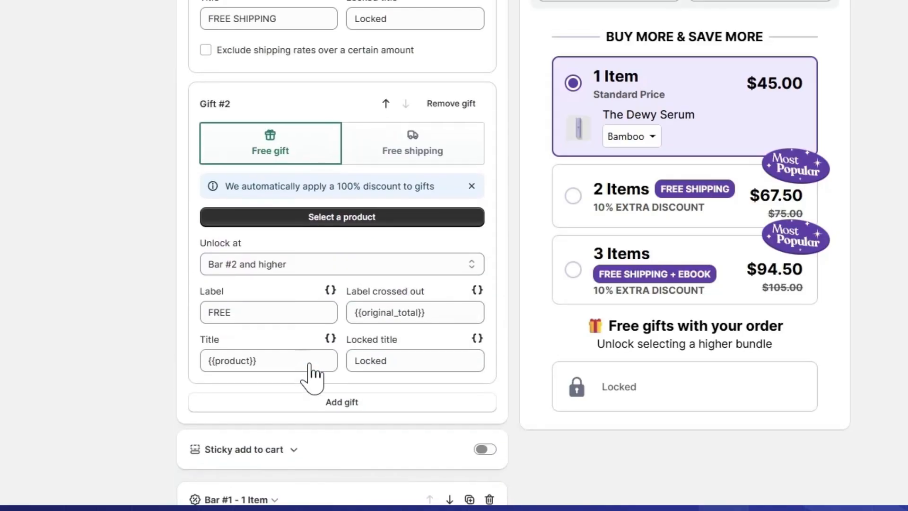
click(308, 218)
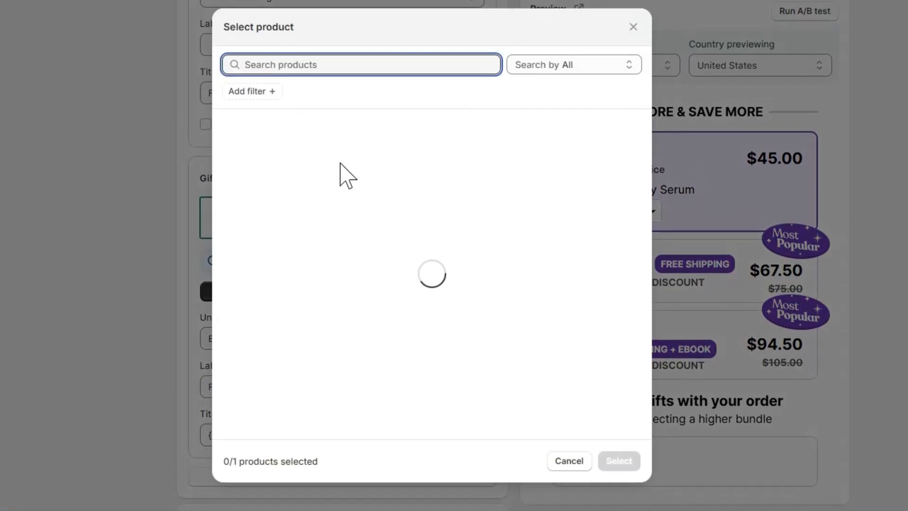
text(Eb)
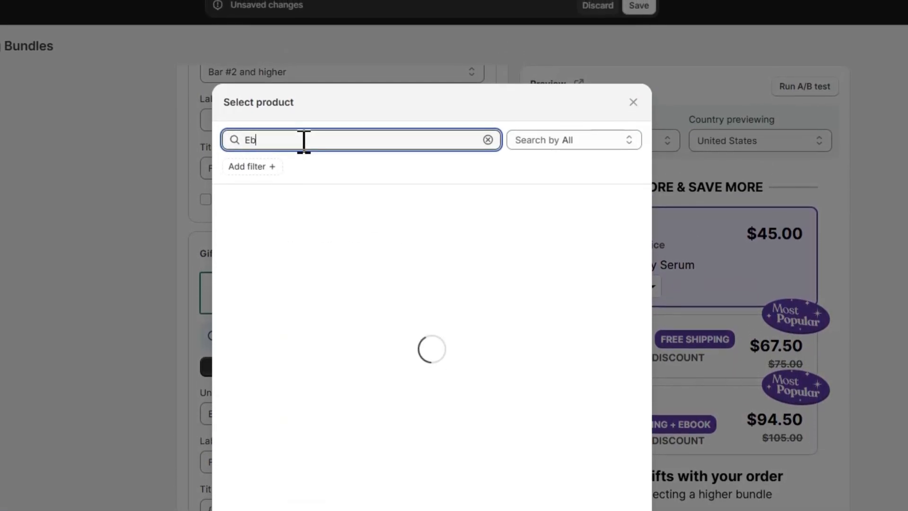
text(ook)
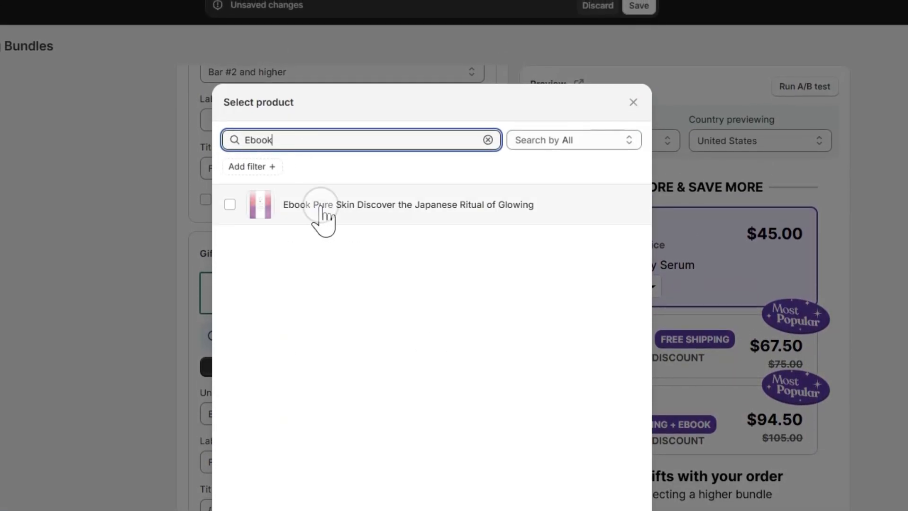
click(316, 214)
click(617, 442)
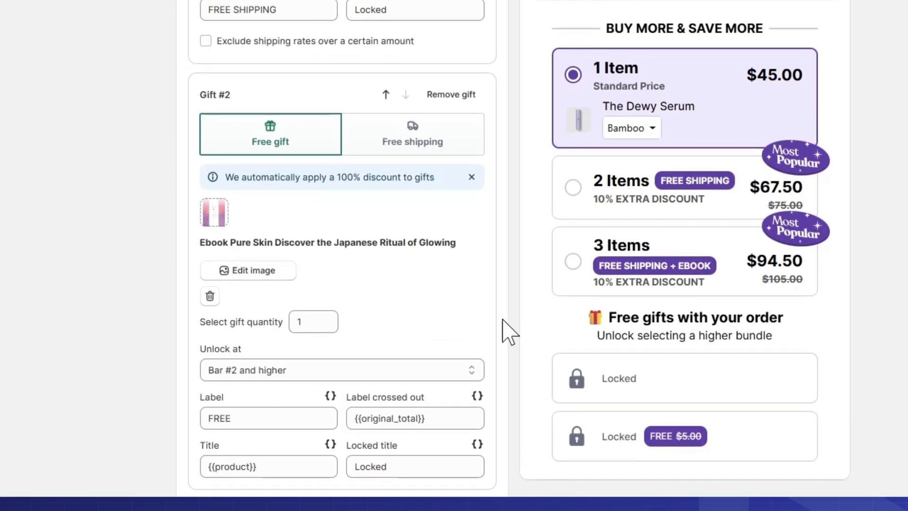
Set the ebook gift to unlock at Bar #3 and check it in the preview with the 2 Items and 3 Items bars selected
click(586, 268)
scroll(580, 416, down, 3)
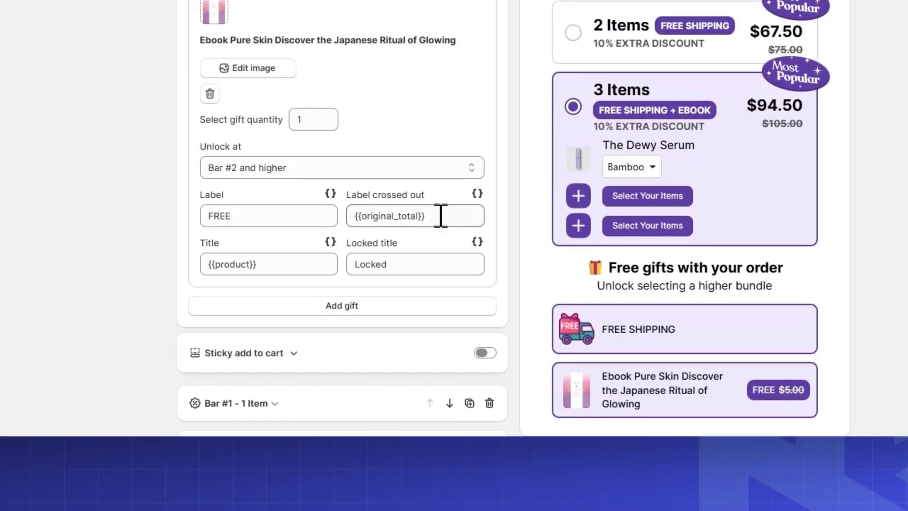
click(314, 121)
click(356, 175)
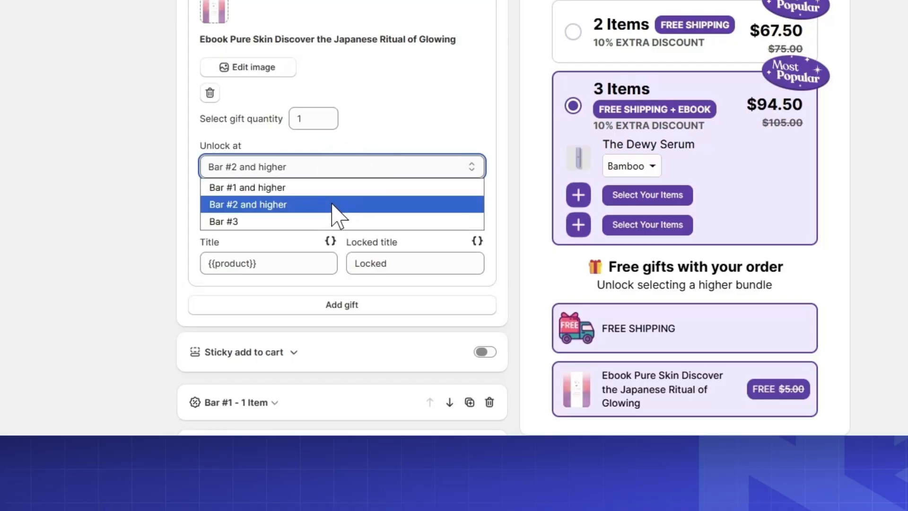
click(330, 219)
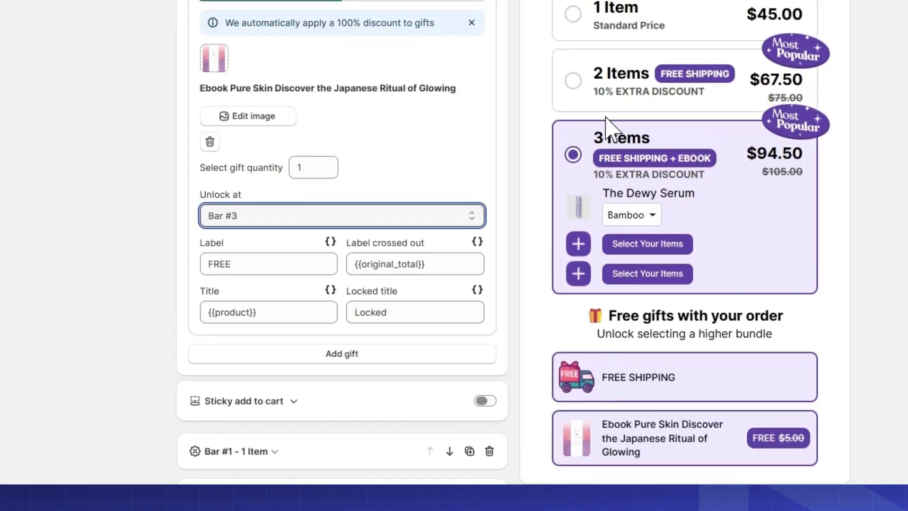
click(601, 42)
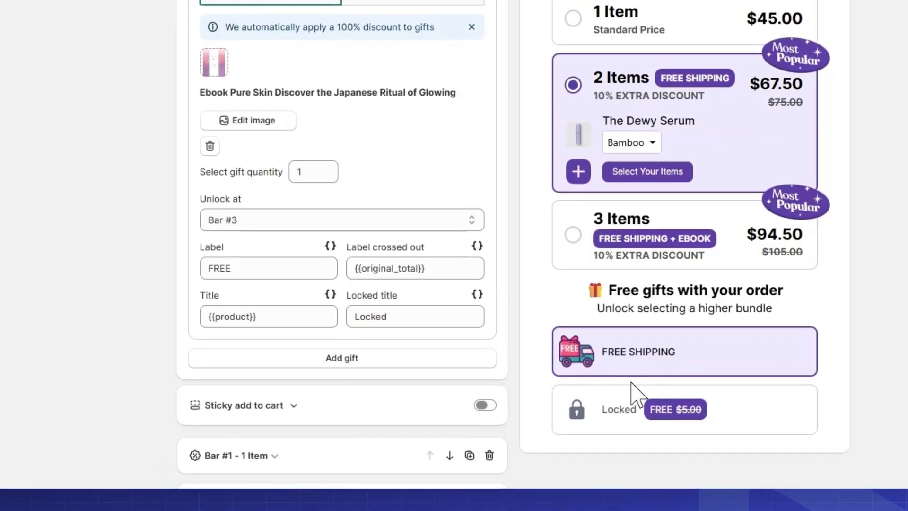
click(602, 239)
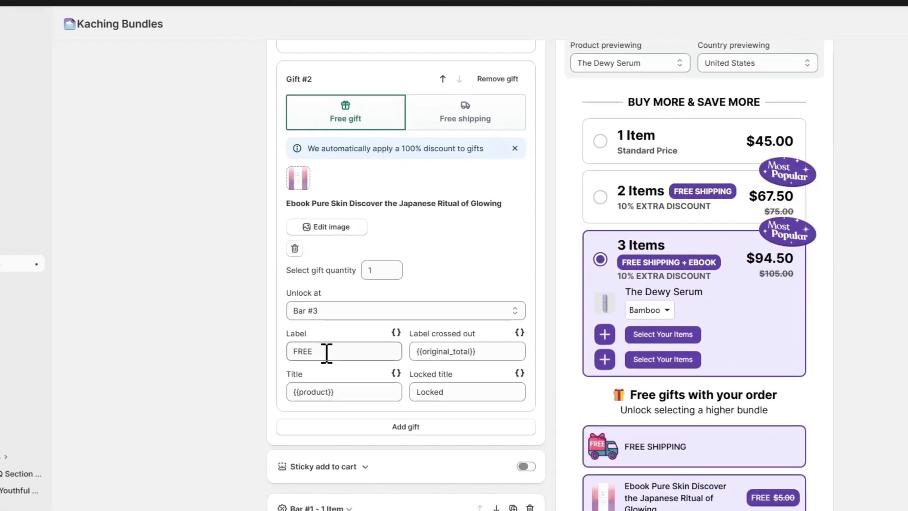
Review the gifts' label fields and preview the progressive gifts with the 2 Items bar selected
double_click(346, 325)
double_click(414, 352)
click(575, 353)
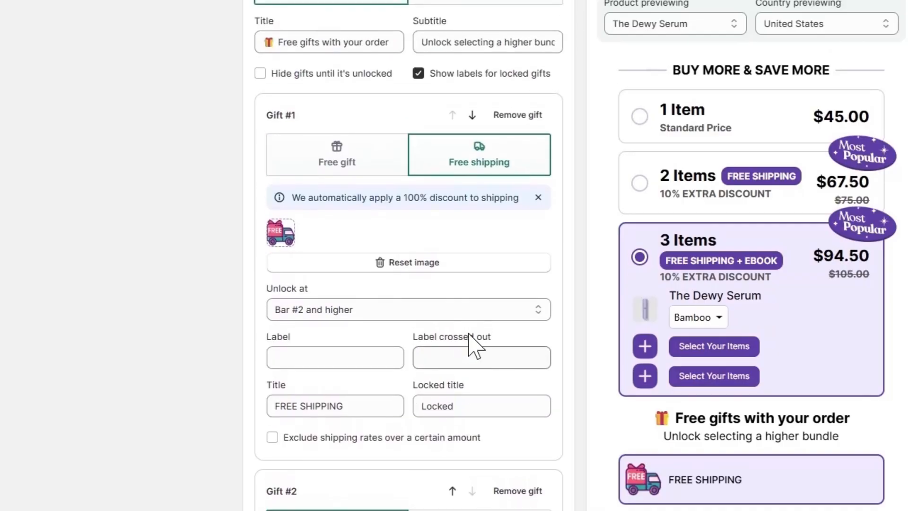
click(697, 198)
scroll(480, 303, up, 4)
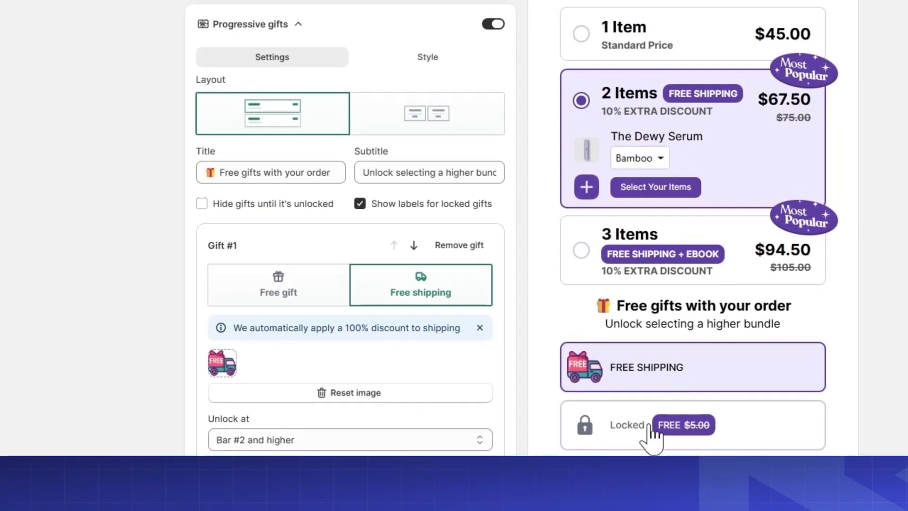
Try out hiding gifts until they are unlocked and toggling the labels for locked gifts, restoring both options
click(298, 207)
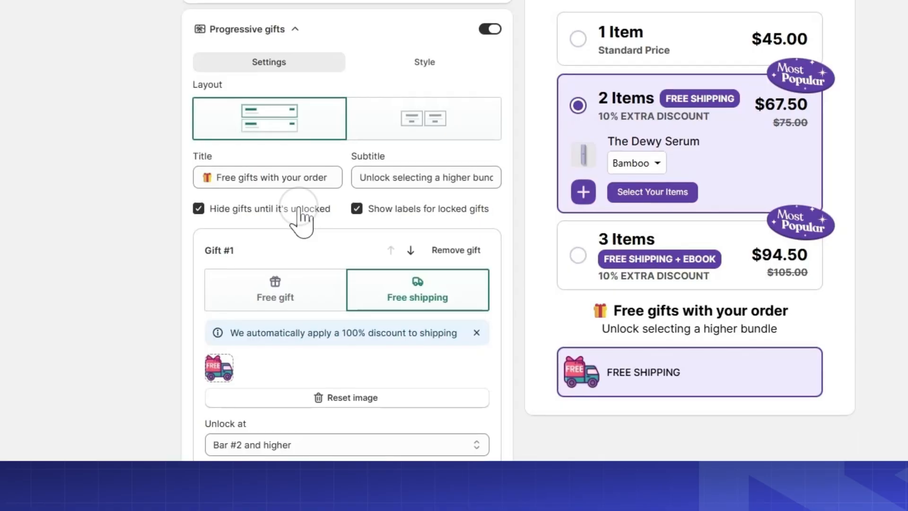
click(299, 209)
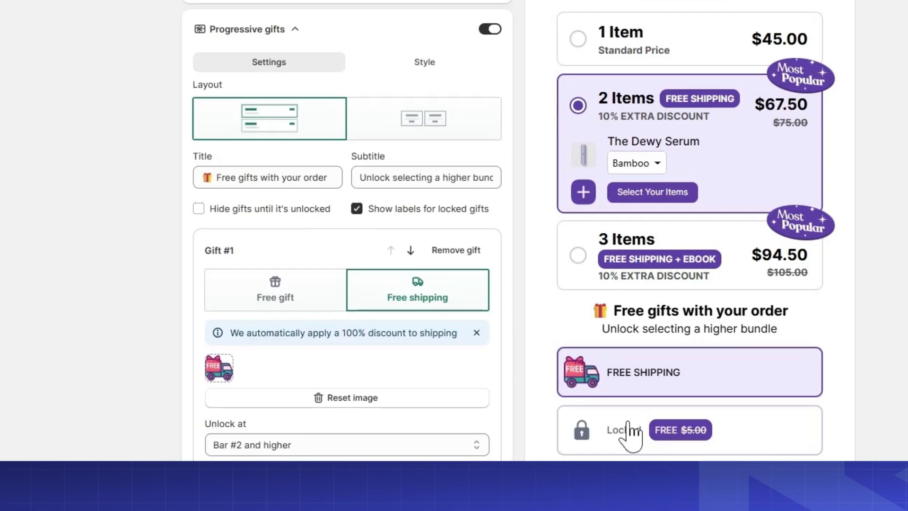
click(430, 211)
click(431, 211)
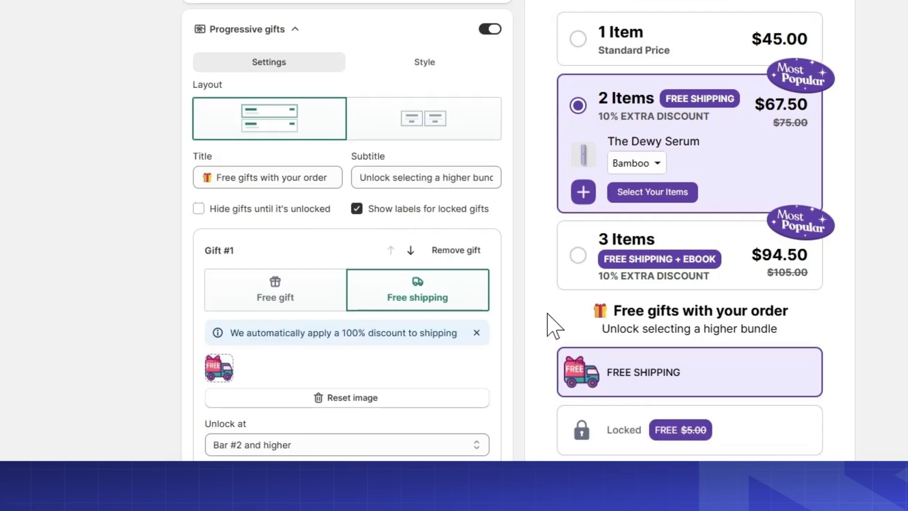
click(426, 210)
click(426, 211)
scroll(463, 236, up, 2)
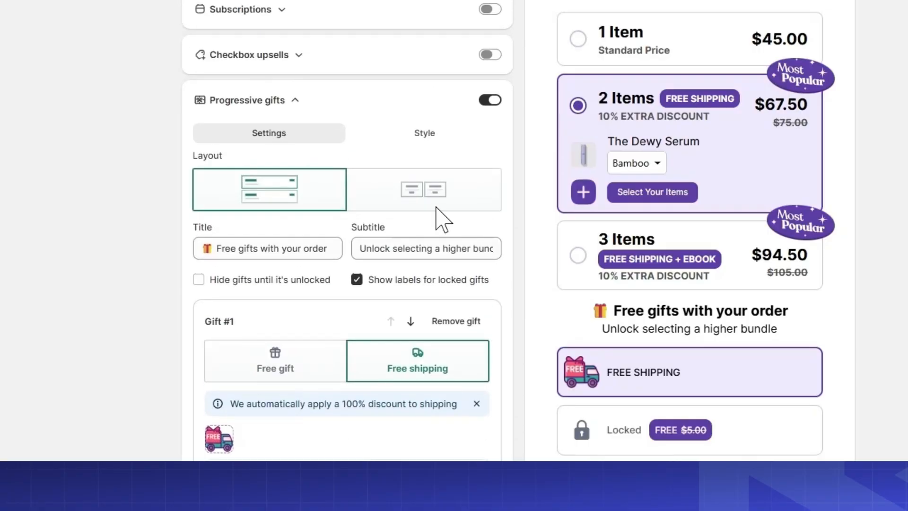
Collapse the progressive gifts settings and check the bundle preview with the 1 Item and 3 Items bars selected
click(296, 101)
scroll(656, 180, down, 1)
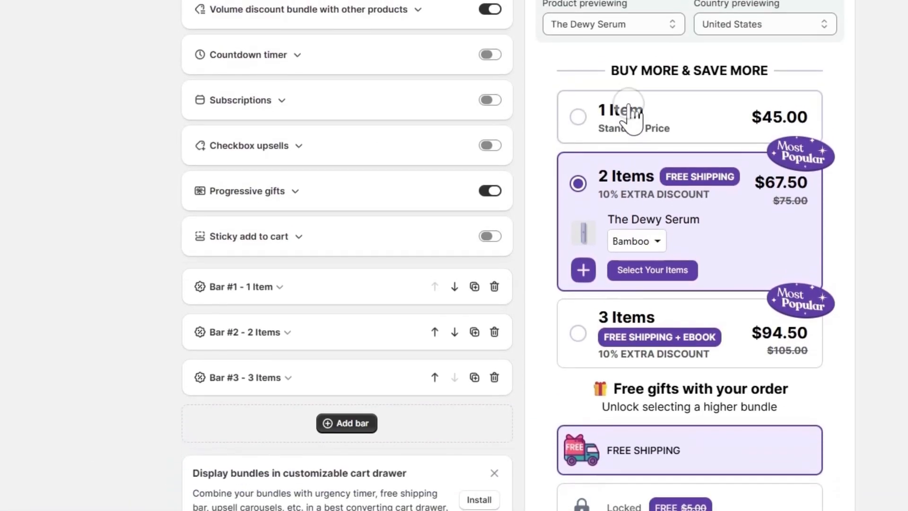
click(631, 116)
click(629, 305)
click(654, 421)
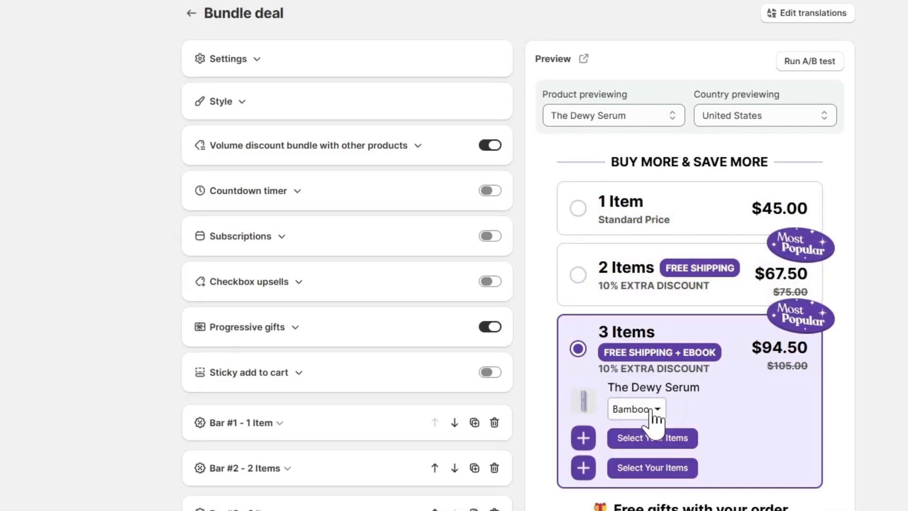
Save the bundle deal, switch to the theme editor and reload The Dewy Serum page
scroll(644, 384, up, 10)
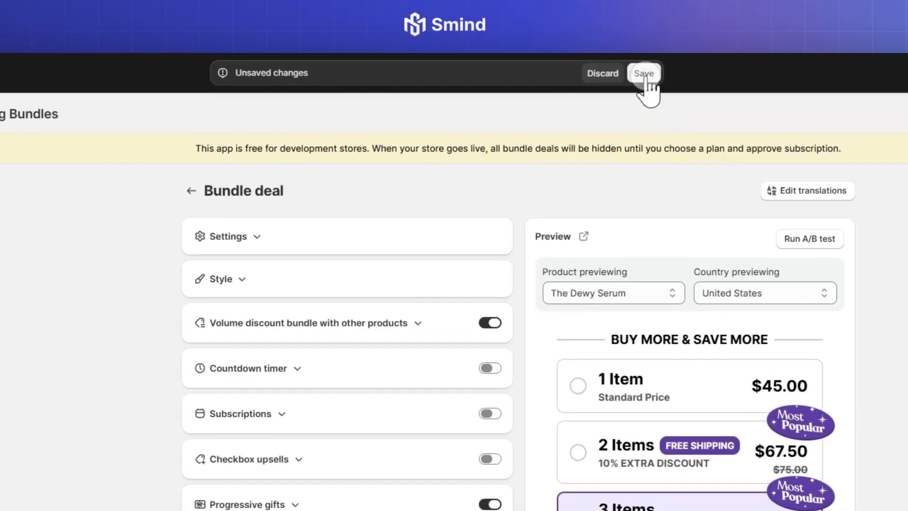
click(645, 74)
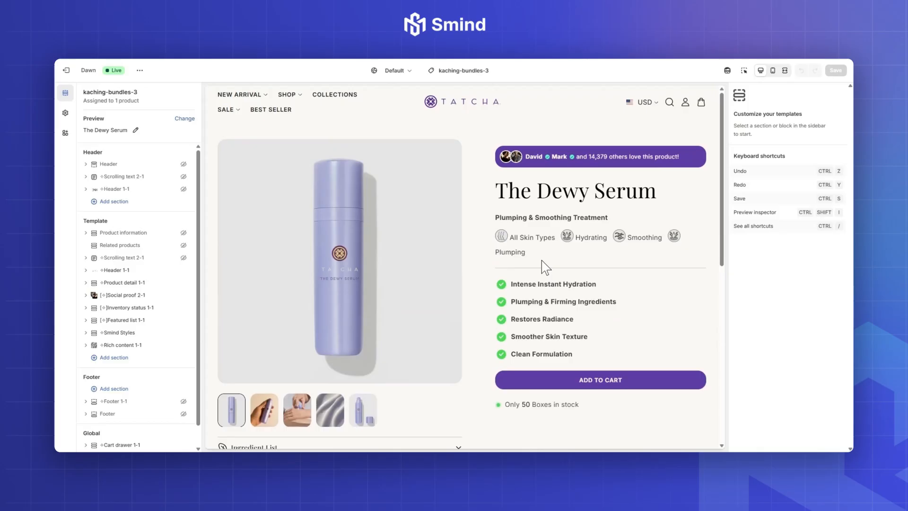
right_click(555, 260)
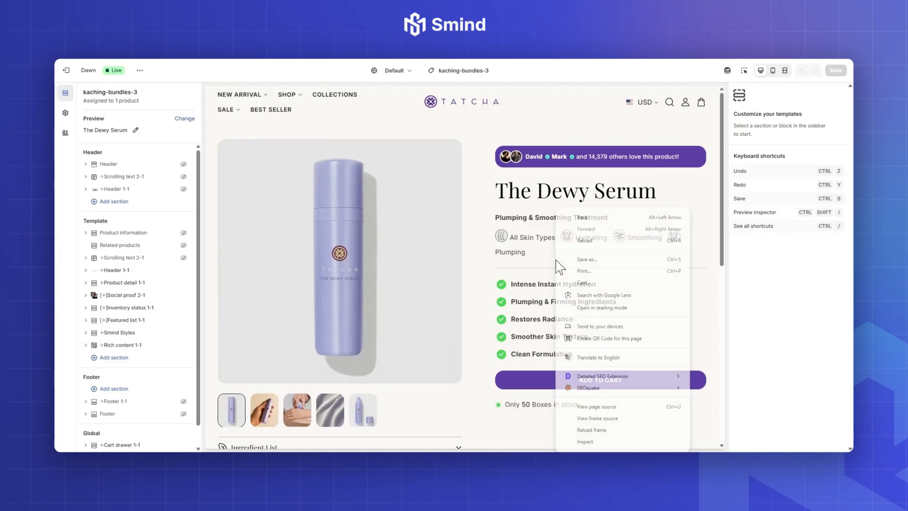
click(582, 240)
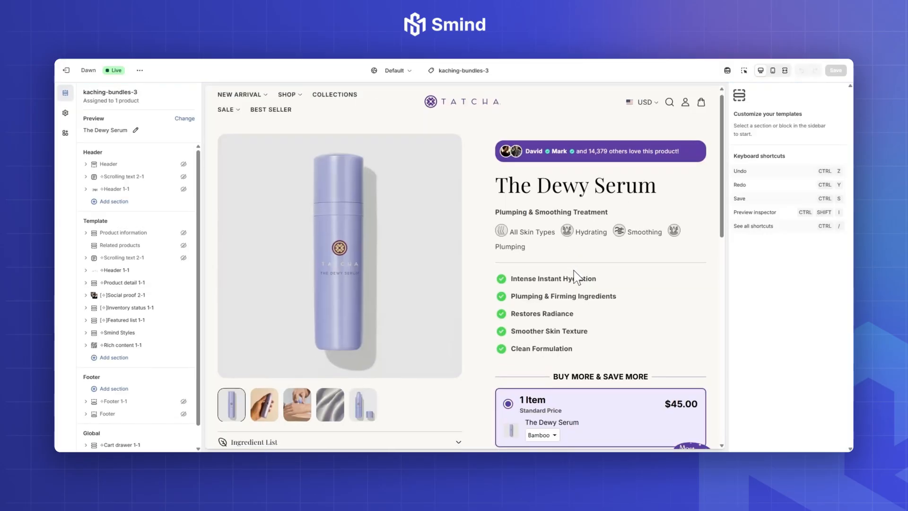
Check the bundle and its gifts on the product page with the 2 Items and 3 Items bars selected
scroll(576, 277, down, 5)
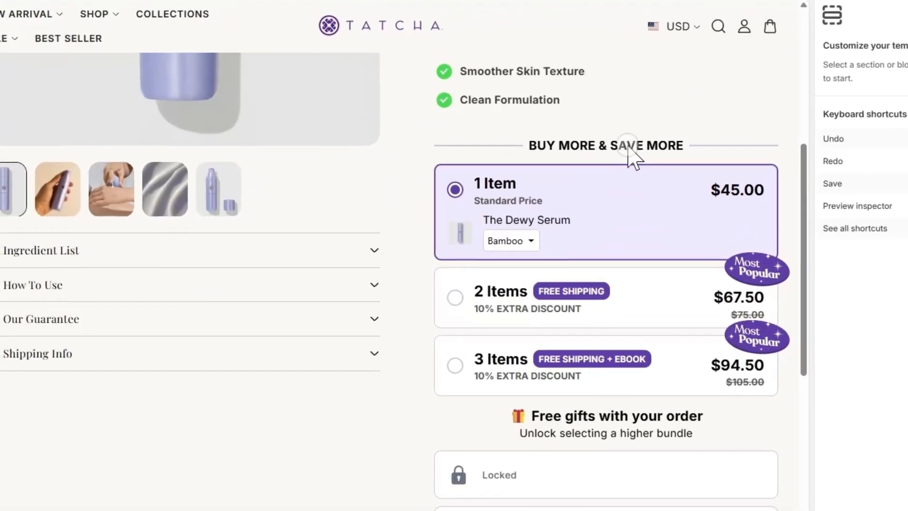
click(492, 303)
scroll(525, 321, down, 2)
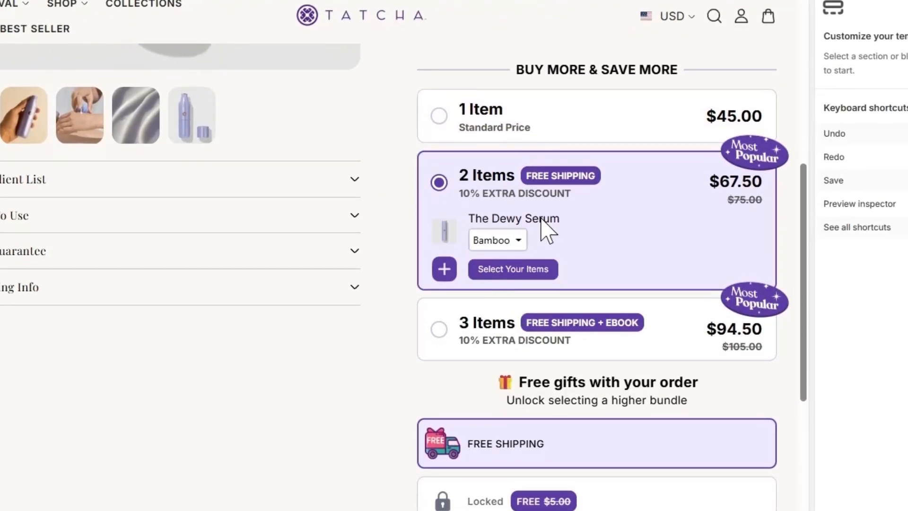
click(498, 338)
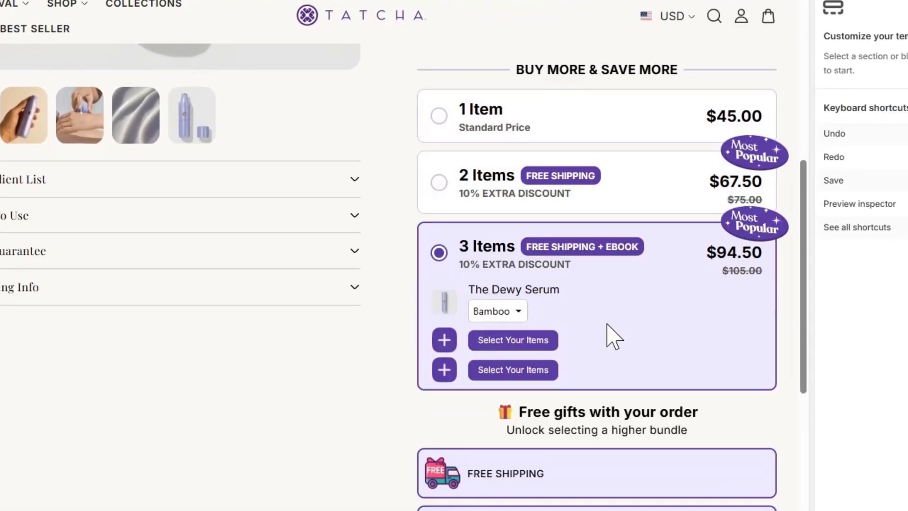
scroll(596, 307, down, 3)
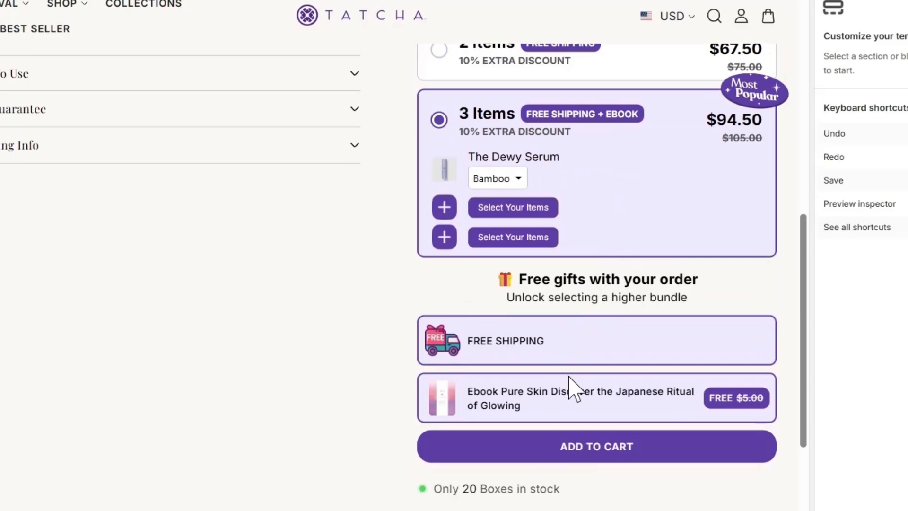
Inspect the product chooser of the 3 Items bar on the product page and close it without choosing a product
click(508, 208)
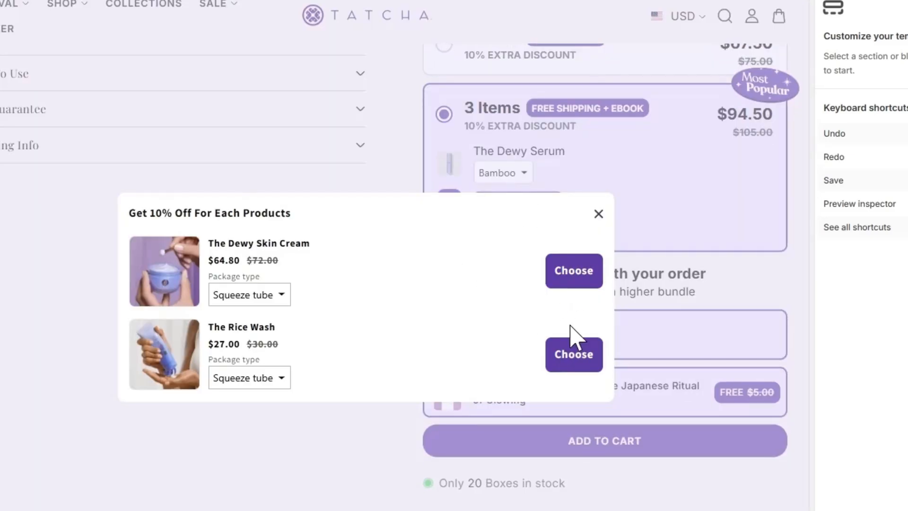
click(598, 215)
click(547, 237)
click(598, 216)
View The Dewy Serum page on the actual storefront and go to its bundle section
scroll(530, 289, up, 5)
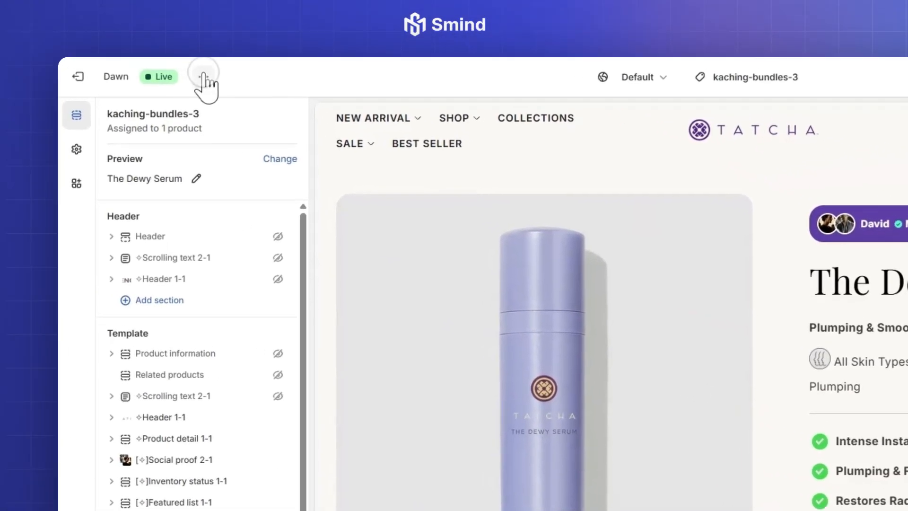
click(203, 77)
click(149, 186)
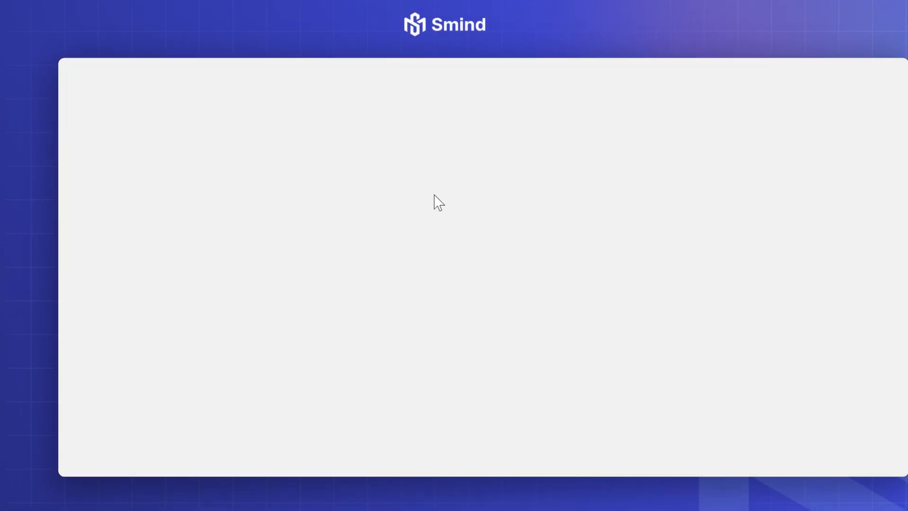
scroll(515, 208, down, 5)
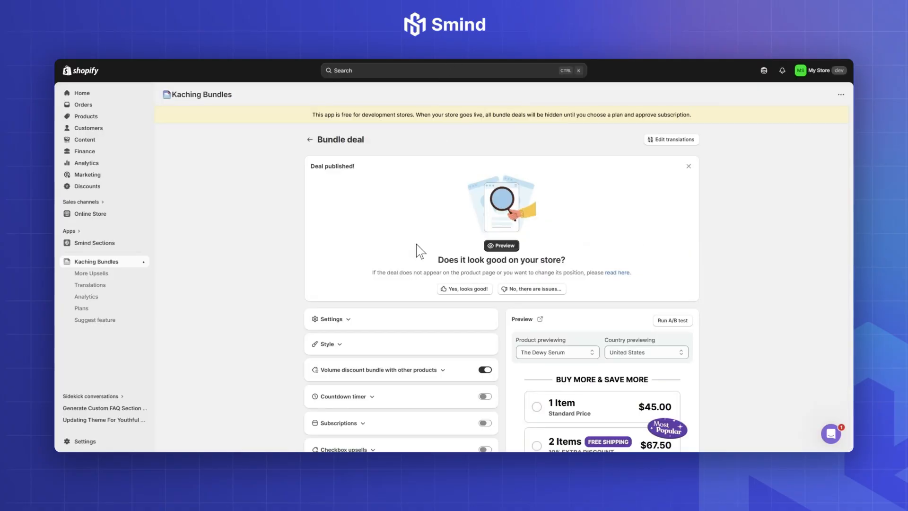
Switch to Kaching Bundles, remove the Most popular badge from Bar #3 and save the deal
scroll(411, 296, down, 10)
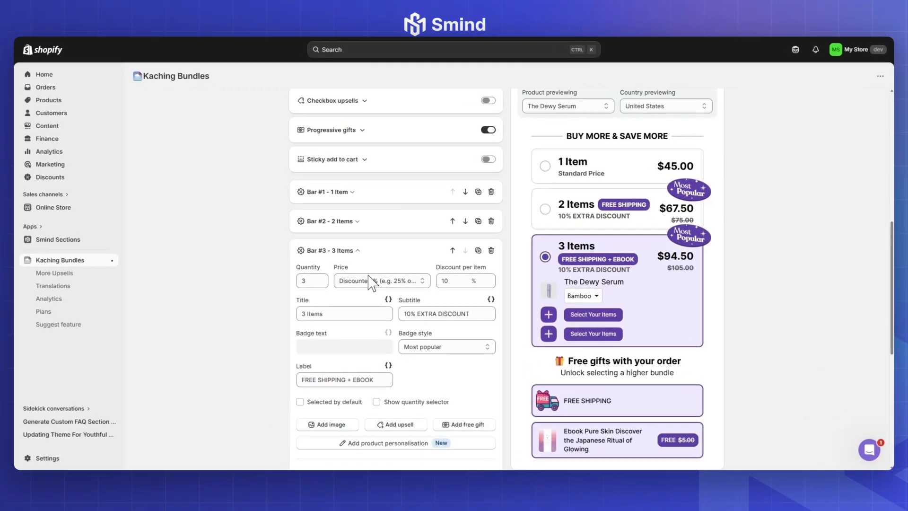
click(449, 347)
click(452, 360)
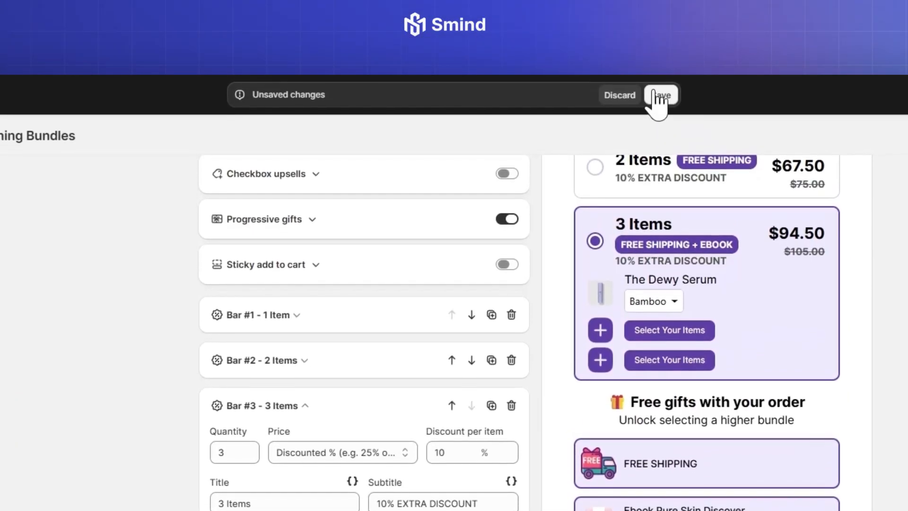
click(661, 64)
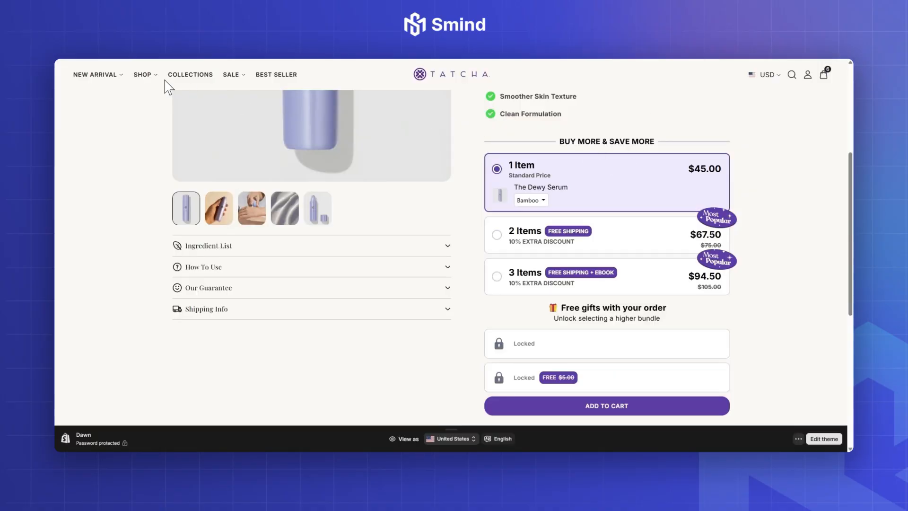
Switch to the storefront, reload the product page and check the bundle and gifts with the 2 Items and 3 Items bars selected
right_click(608, 104)
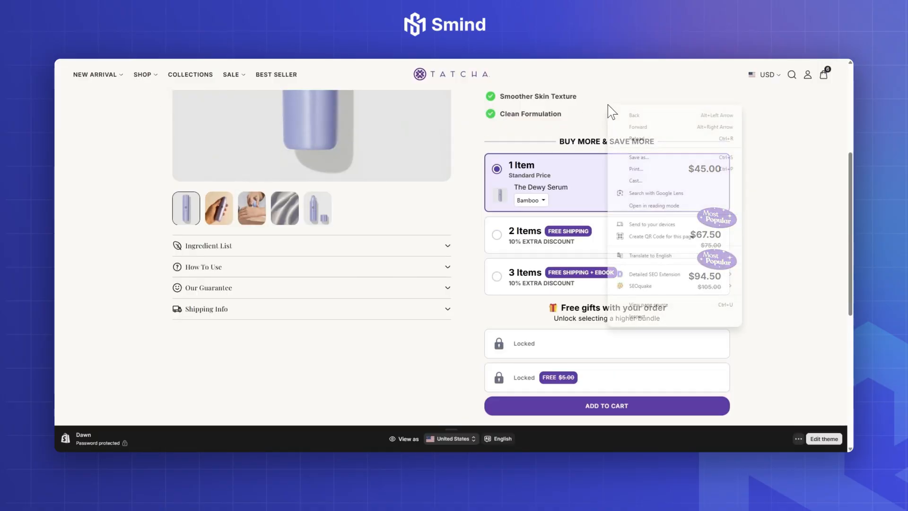
click(637, 138)
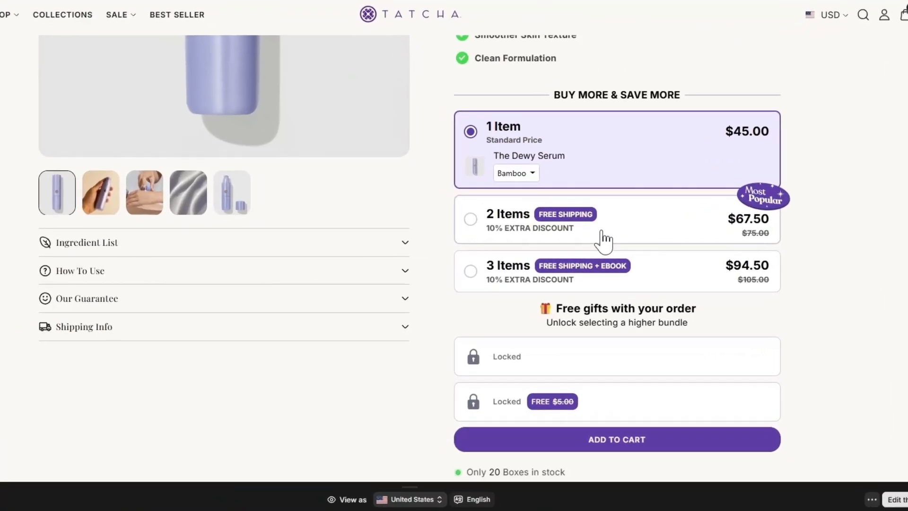
click(595, 239)
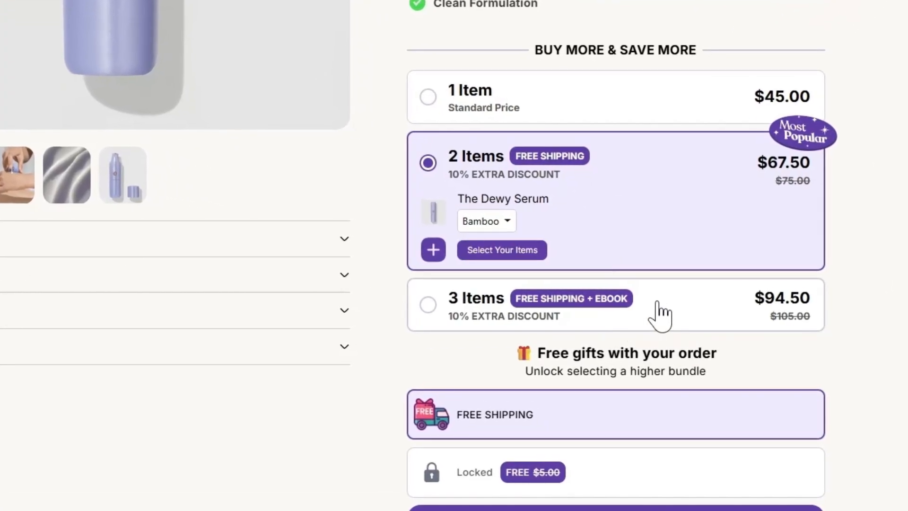
click(660, 315)
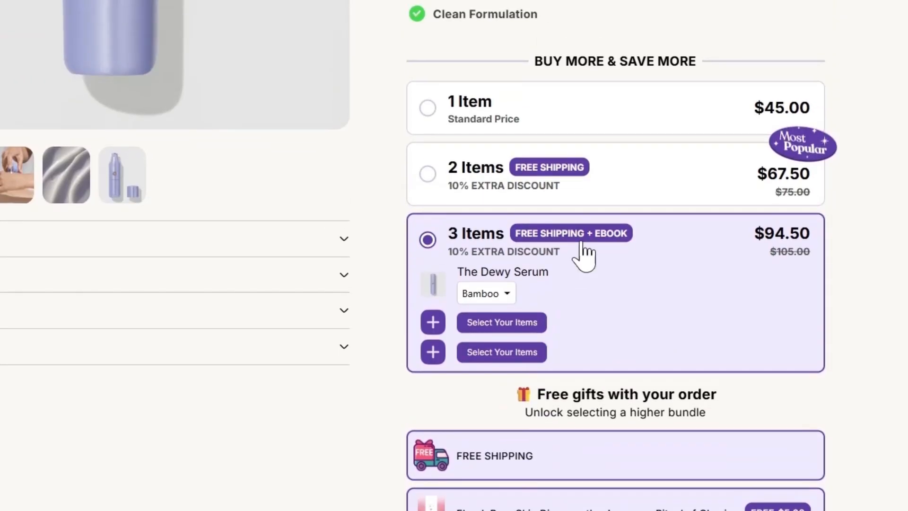
click(608, 43)
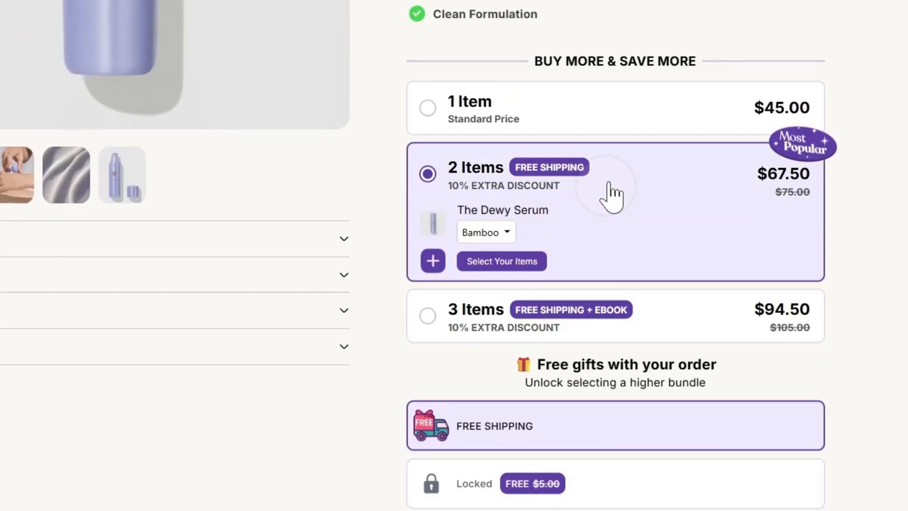